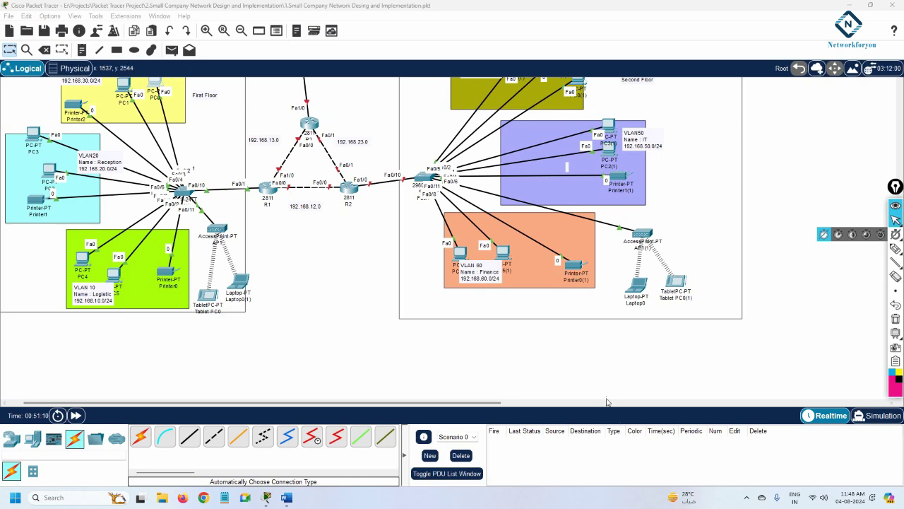
# Open the command-line interface of router R2 and widen its window
pyautogui.click(349, 188)
pyautogui.click(396, 127)
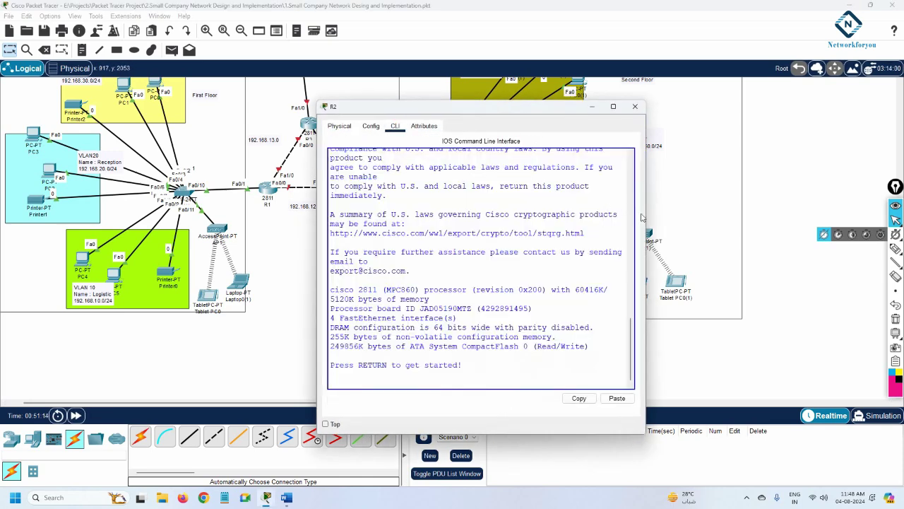
pyautogui.moveTo(648, 211); pyautogui.dragTo(833, 212)
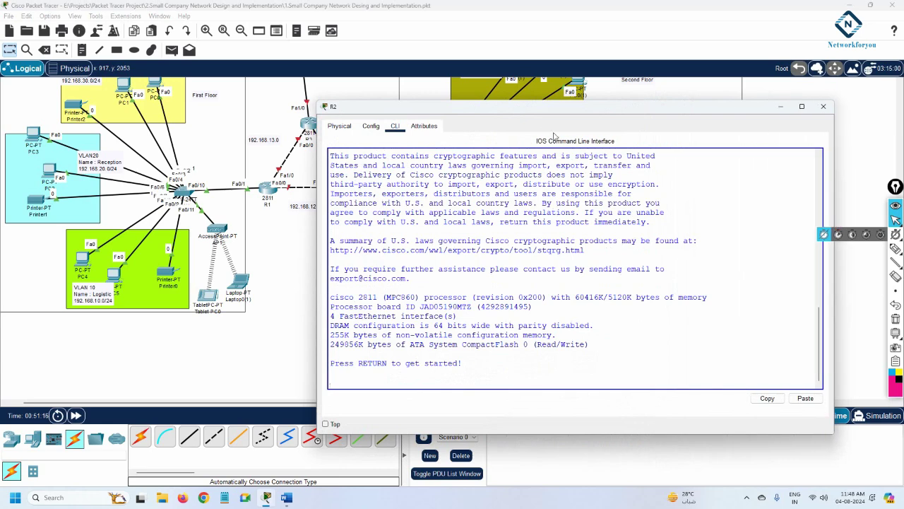
# Check the company network requirements in the Word document, and return to Packet Tracer
pyautogui.click(286, 499)
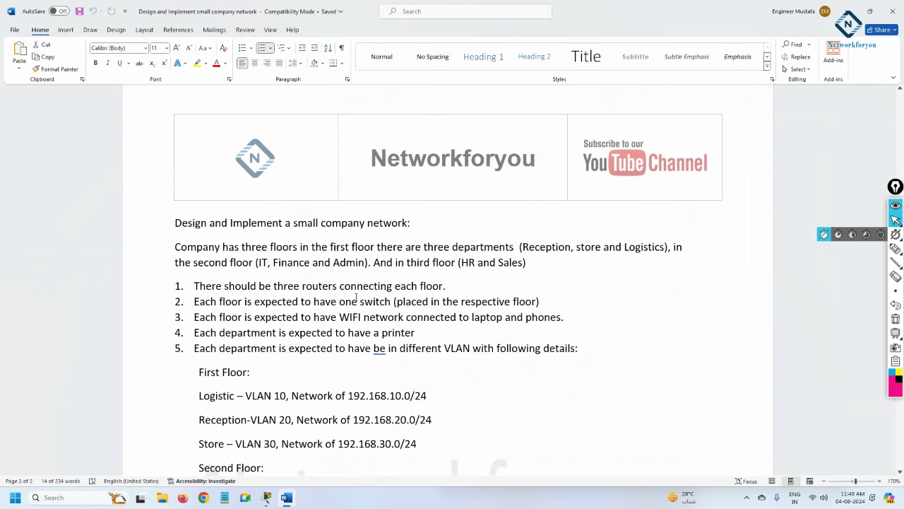
pyautogui.click(850, 12)
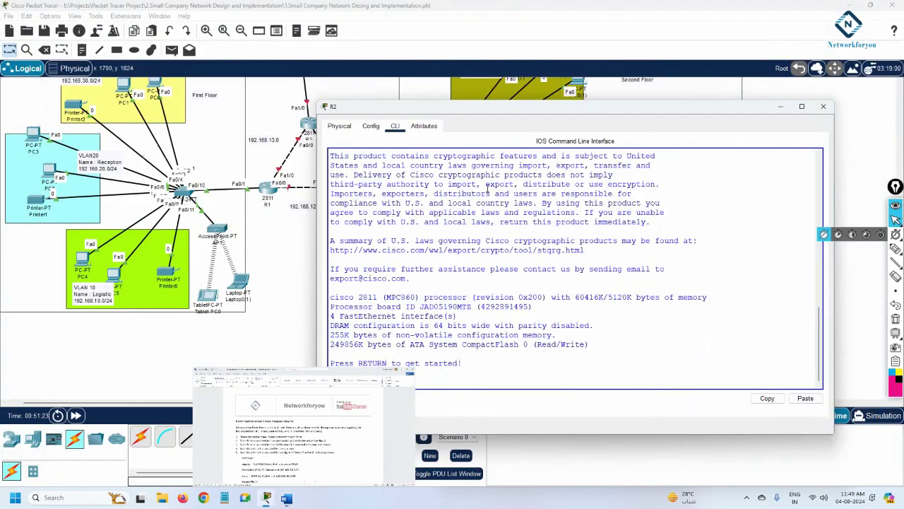
# Move the R2 window clear of the three routers and enter global configuration mode on R2
pyautogui.moveTo(435, 108); pyautogui.dragTo(570, 124)
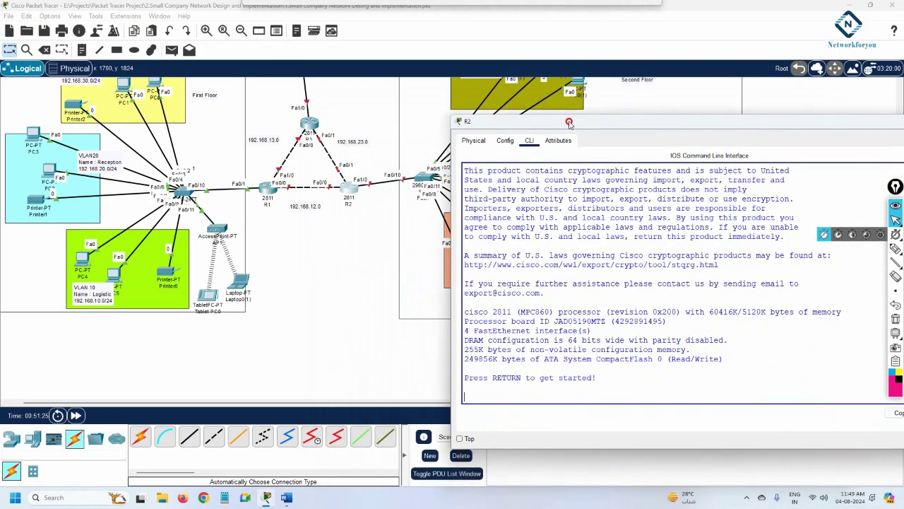
pyautogui.press('Return')
pyautogui.press('Return')
pyautogui.press('Return')
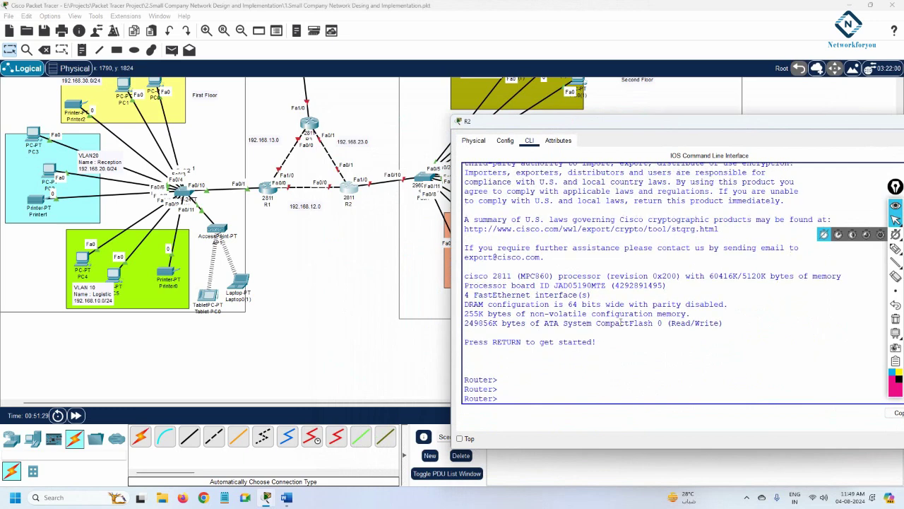
pyautogui.write('en')
pyautogui.press('Return')
pyautogui.write('config ')
pyautogui.write('t')
pyautogui.press('Return')
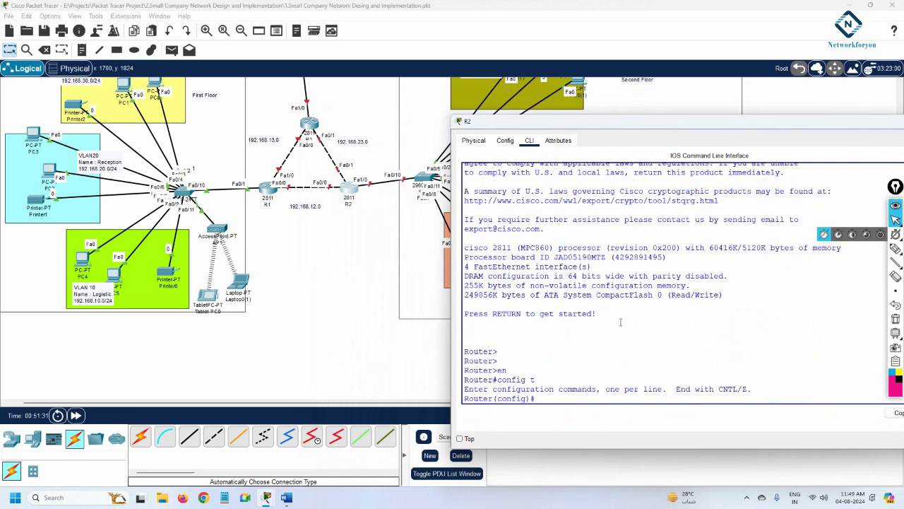
# Set the router's hostname to R2
pyautogui.write('host')
pyautogui.press('Tab')
pyautogui.write('R')
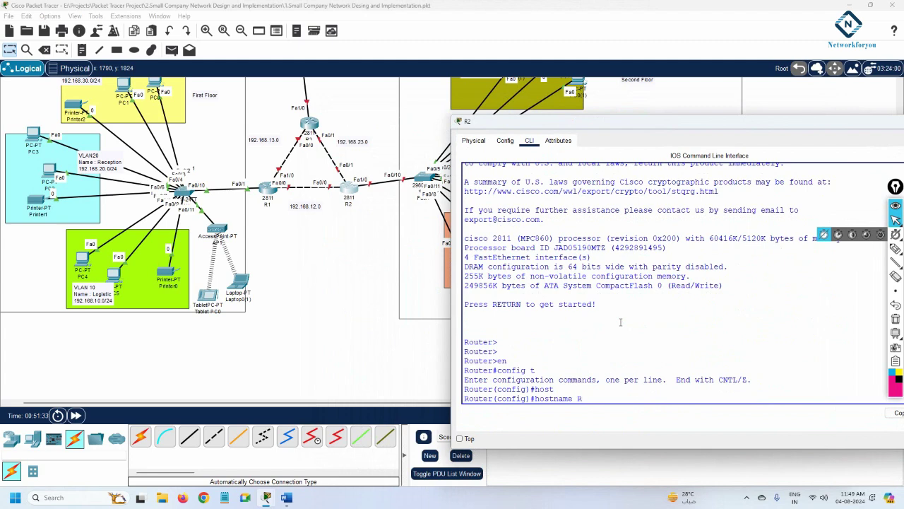
pyautogui.write('2')
pyautogui.press('Return')
pyautogui.press('Return')
pyautogui.press('Return')
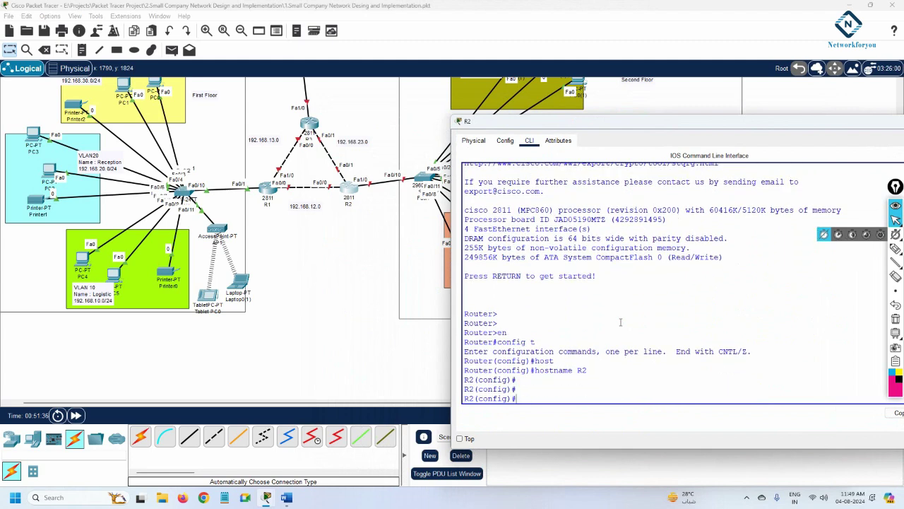
# Assign 192.168.12.2 255.255.255.0 to R2's interface f0/0 and enable the interface
pyautogui.write('int f0/0')
pyautogui.press('Return')
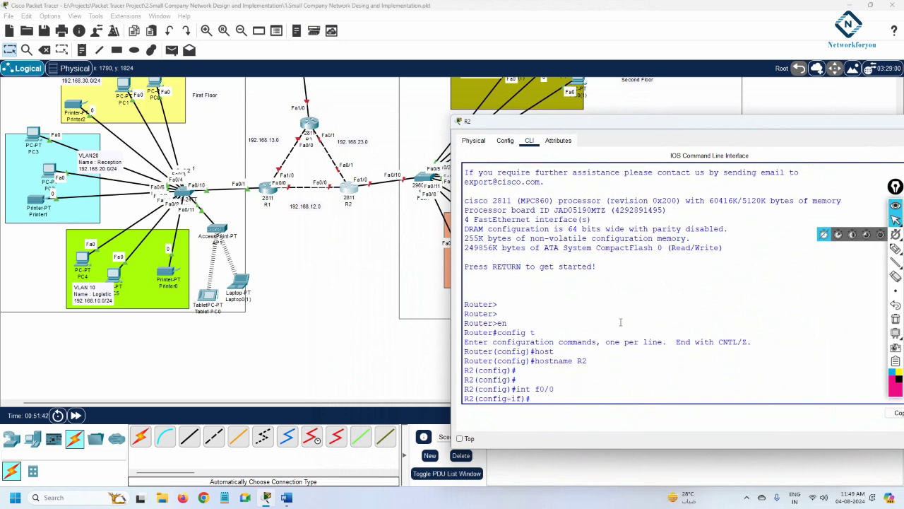
pyautogui.write('ip add')
pyautogui.write('192.168.12.2 255.255.255.0')
pyautogui.press('Return')
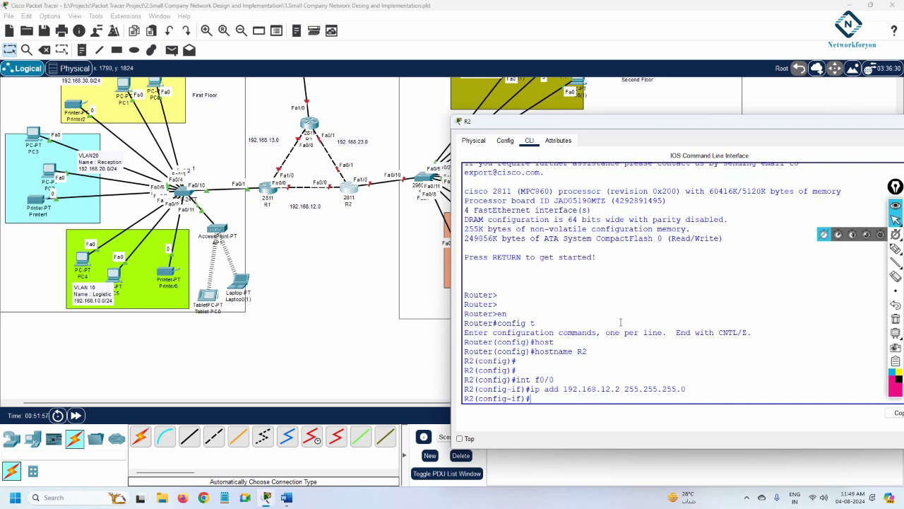
pyautogui.write('no sh')
pyautogui.press('Return')
pyautogui.press('Return')
pyautogui.press('Return')
pyautogui.press('Return')
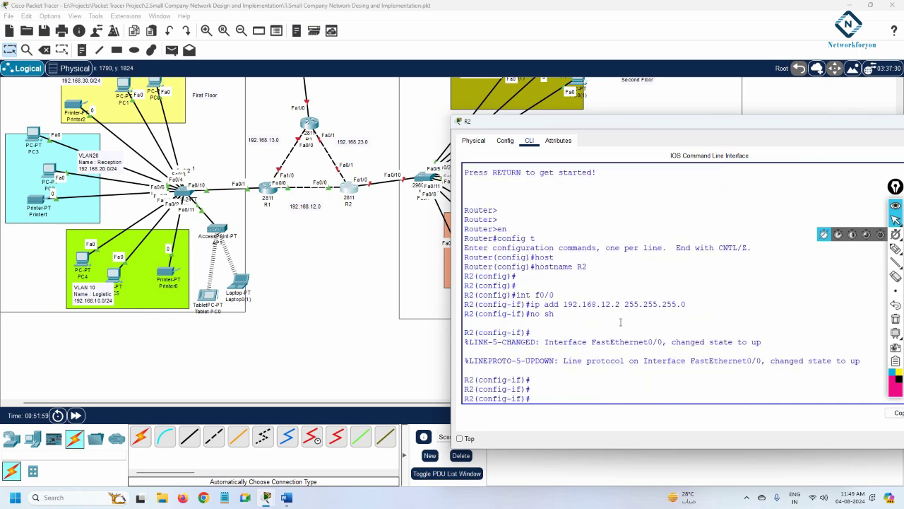
# Assign 192.168.23.2 255.255.255.0 to R2's interface f0/1 and enable the interface
pyautogui.write('int f0/1')
pyautogui.press('Return')
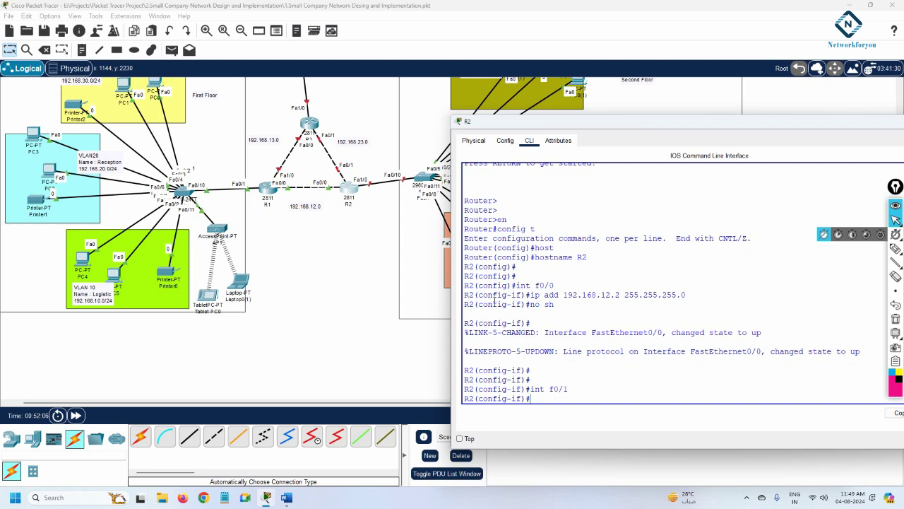
pyautogui.write('ip add 192.168.23.2 255.255.255.0')
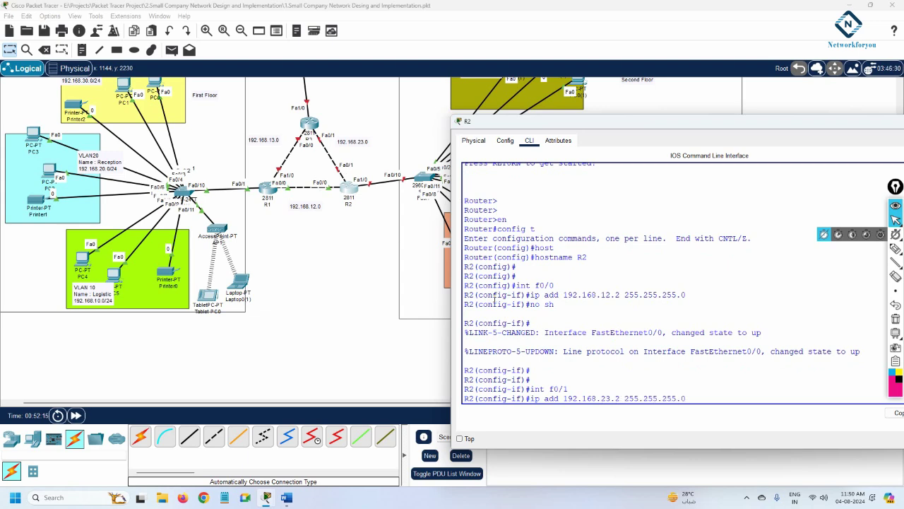
pyautogui.press('Return')
pyautogui.write('no sh')
pyautogui.press('Return')
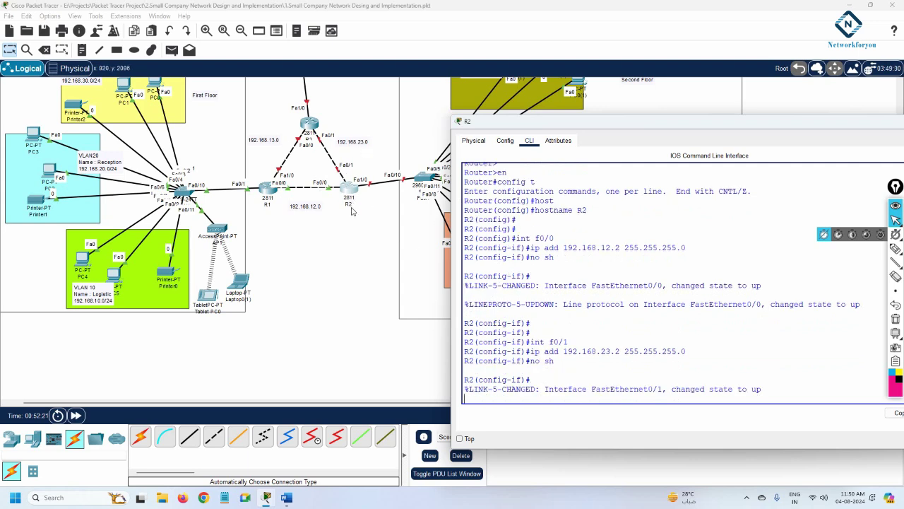
# Show the brief IP interface summary on R1, check the addresses of its router links, and close R1's window
pyautogui.click(267, 195)
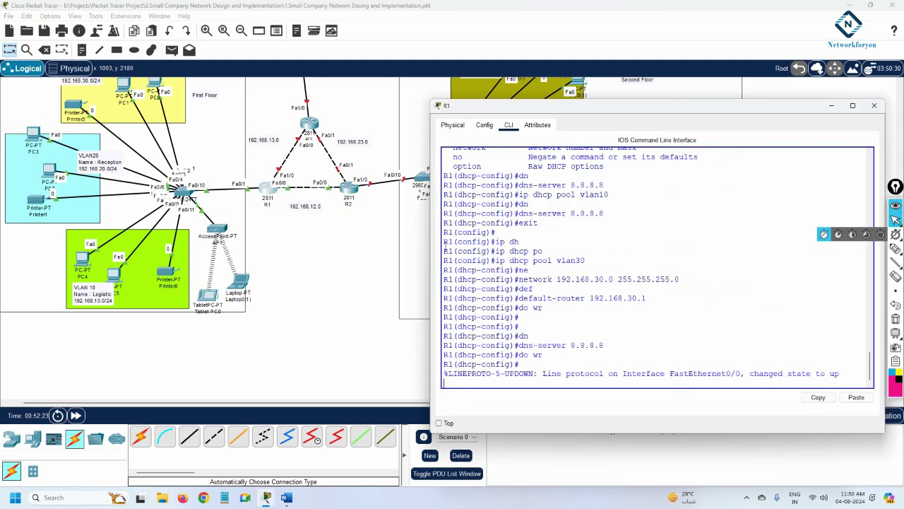
pyautogui.press('Return')
pyautogui.press('Return')
pyautogui.press('Return')
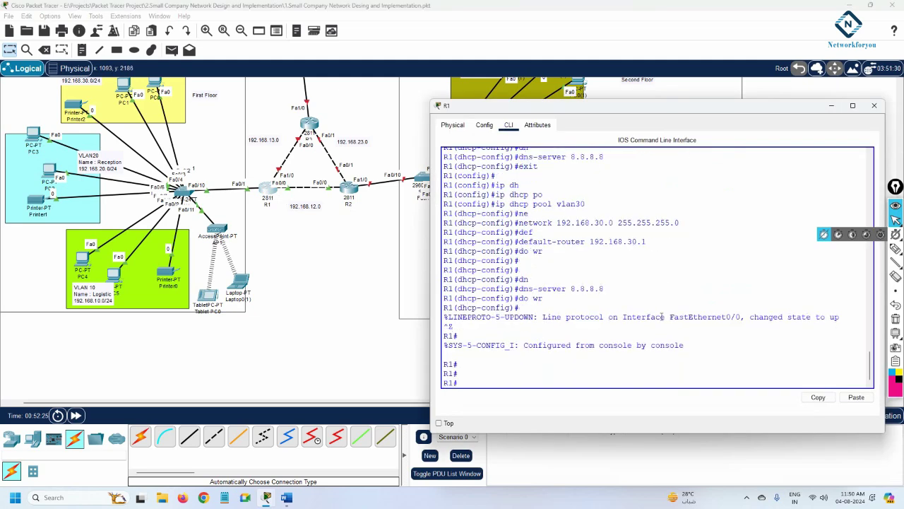
pyautogui.write('sh ip int br')
pyautogui.press('Return')
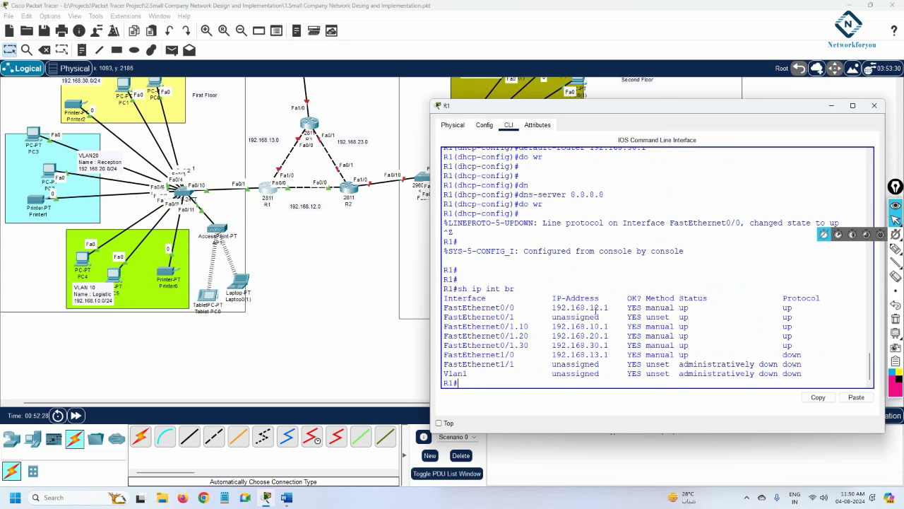
pyautogui.moveTo(604, 308); pyautogui.dragTo(609, 308)
pyautogui.moveTo(609, 355); pyautogui.dragTo(593, 355)
pyautogui.click(874, 105)
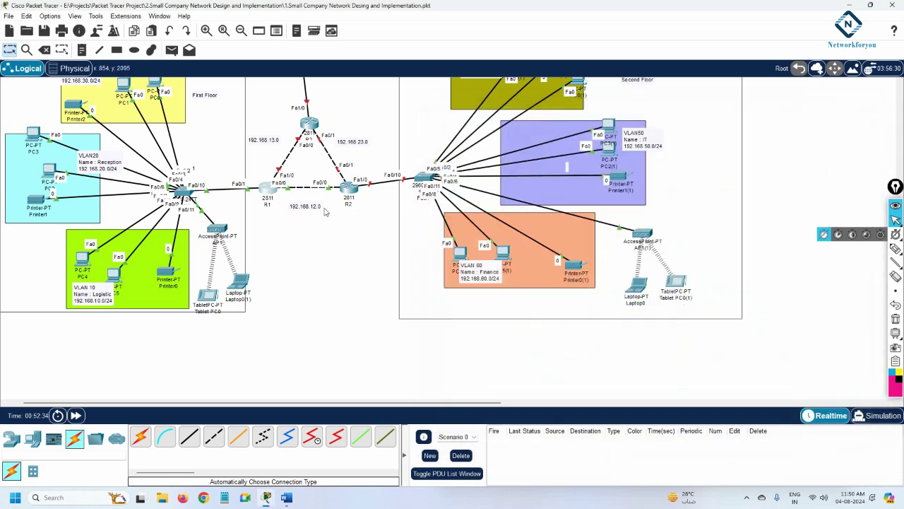
# Return to R2's command line and check the IP address entered for interface f0/1
pyautogui.click(347, 190)
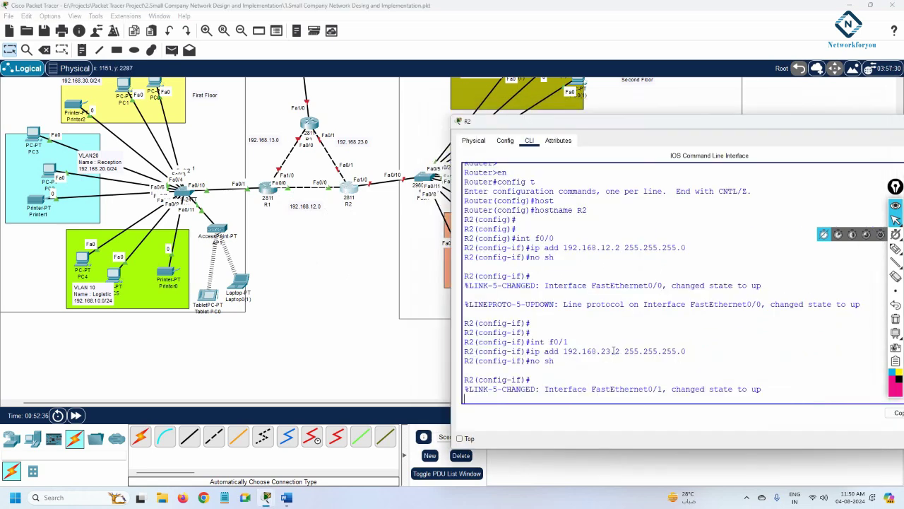
pyautogui.moveTo(619, 351); pyautogui.dragTo(567, 351)
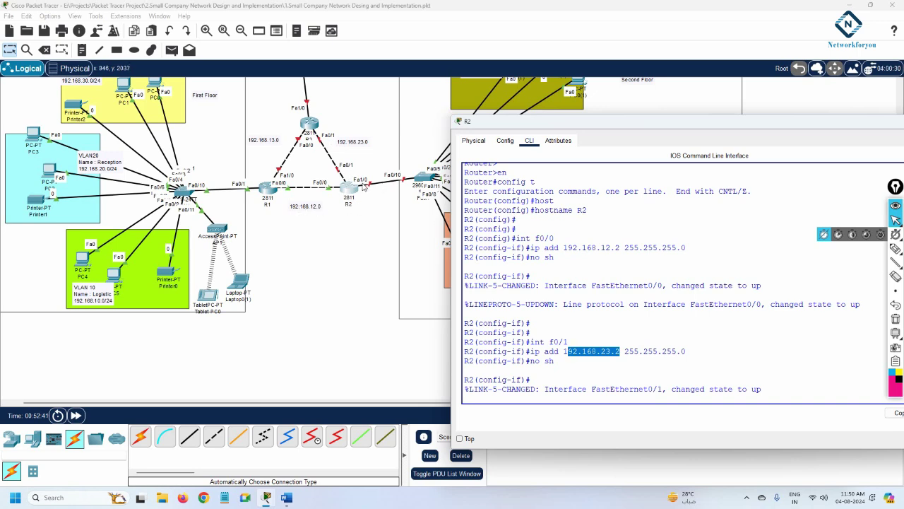
pyautogui.click(679, 355)
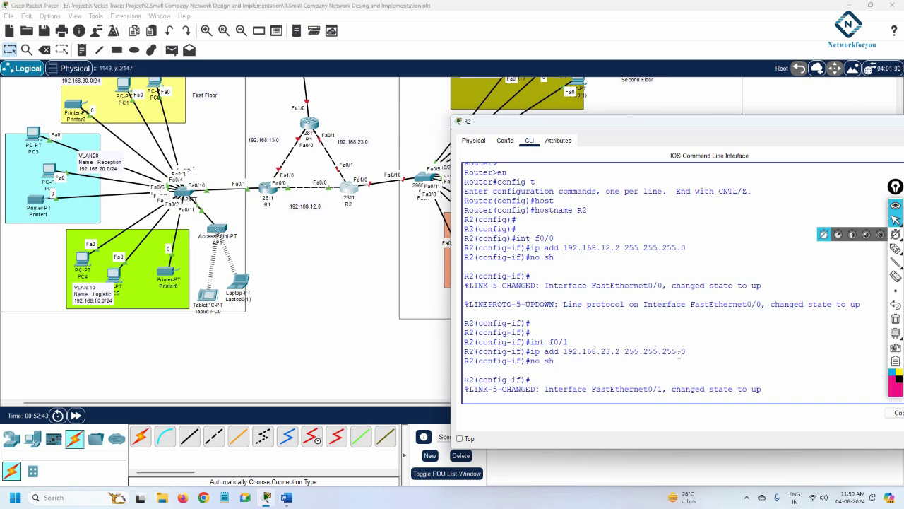
# Enable R2's interface f1/0 toward the second-floor switch with no IP address, and return to global configuration mode
pyautogui.press('Return')
pyautogui.press('Return')
pyautogui.press('Return')
pyautogui.write('exit')
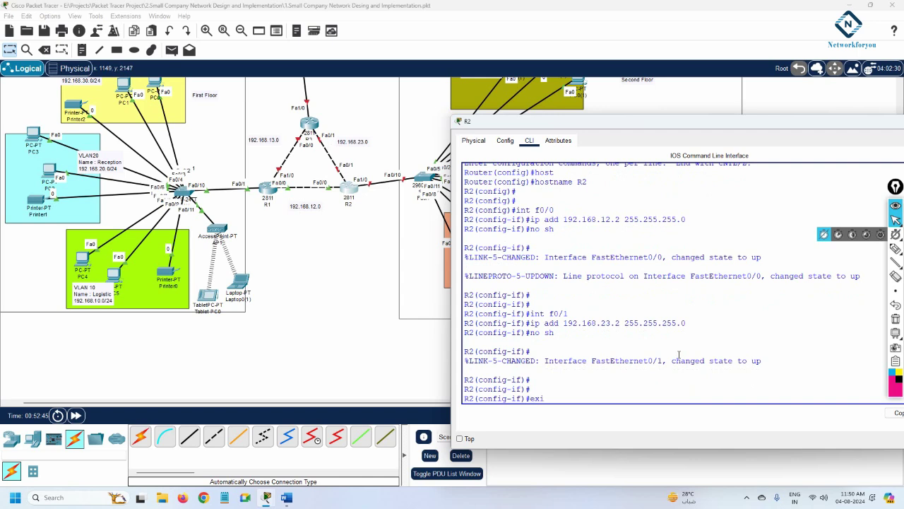
pyautogui.press('Return')
pyautogui.write('int ')
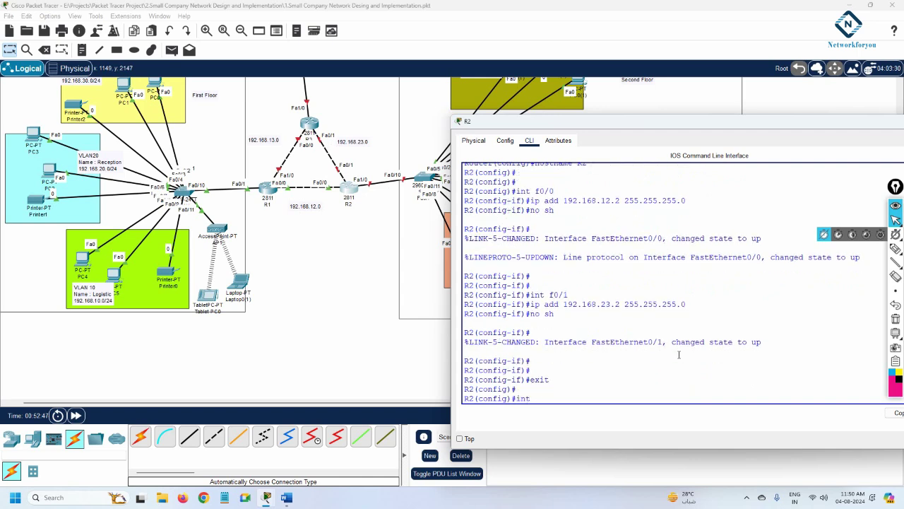
pyautogui.write('f1/0')
pyautogui.press('Return')
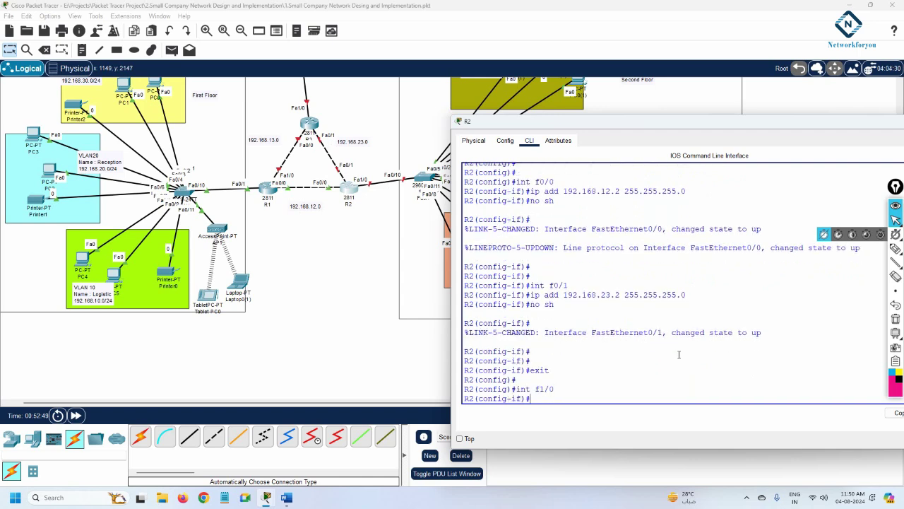
pyautogui.write('no sh')
pyautogui.press('Return')
pyautogui.write('no ip add')
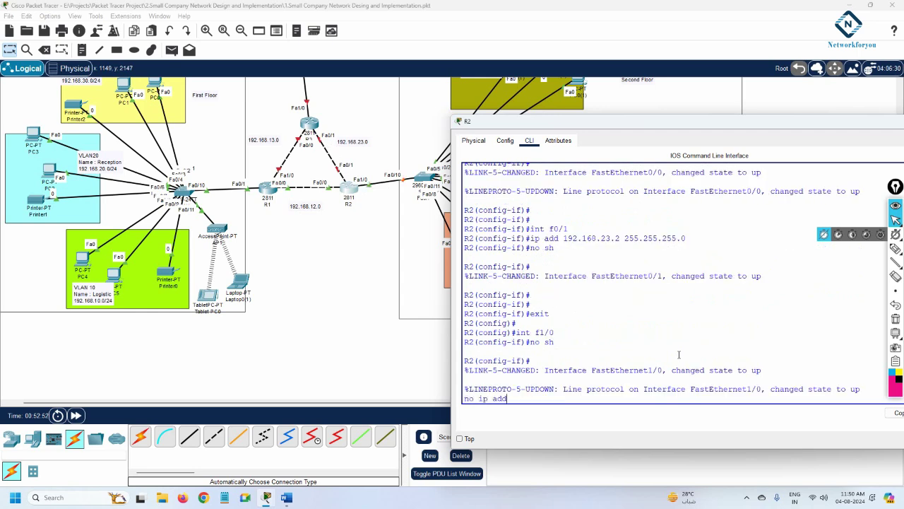
pyautogui.press('Return')
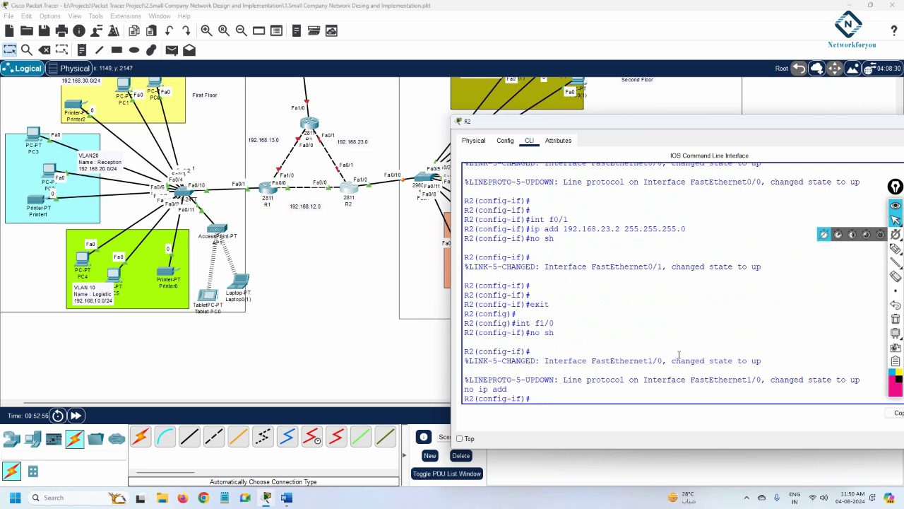
pyautogui.write('exit')
pyautogui.press('Return')
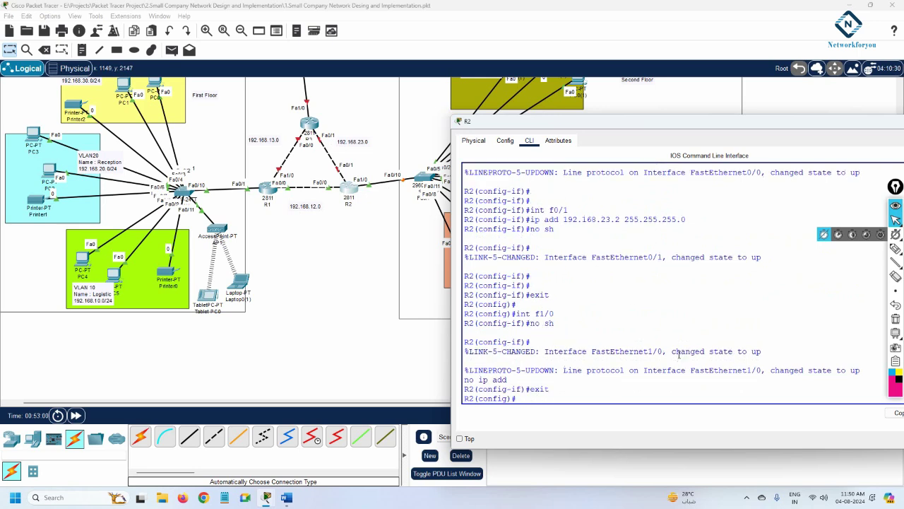
pyautogui.press('Return')
pyautogui.press('Return')
pyautogui.write('int')
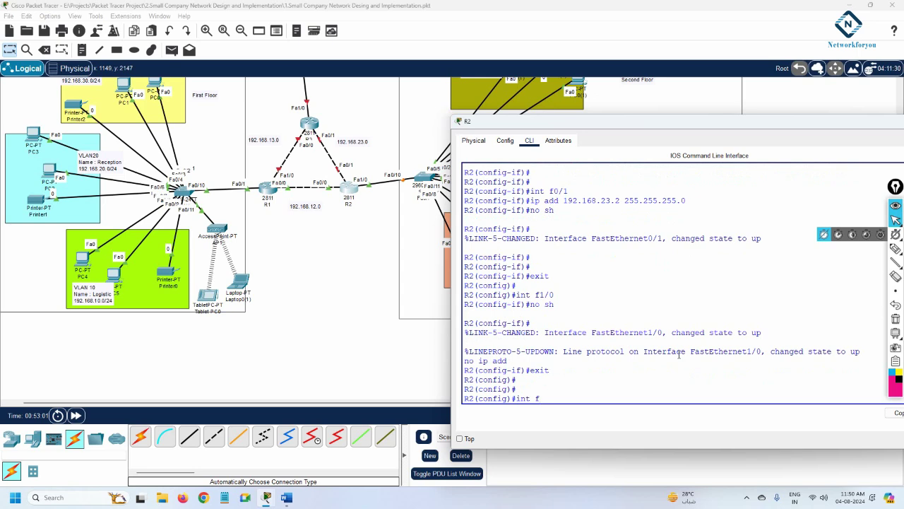
pyautogui.write(' f')
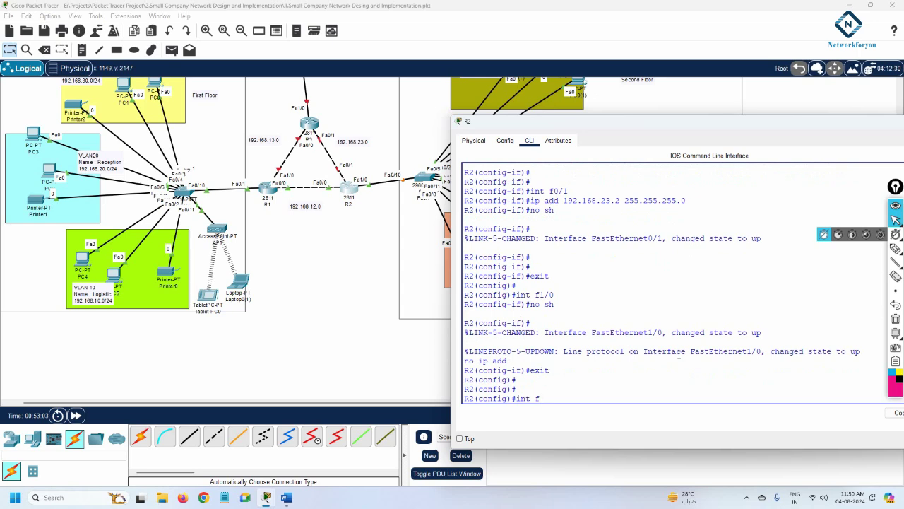
pyautogui.write('1/0')
pyautogui.press('Return')
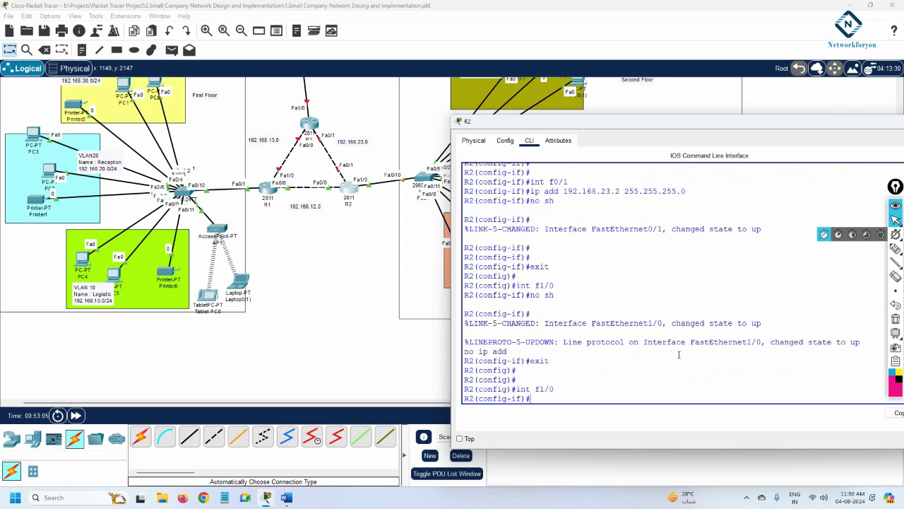
pyautogui.write('exit')
pyautogui.press('Return')
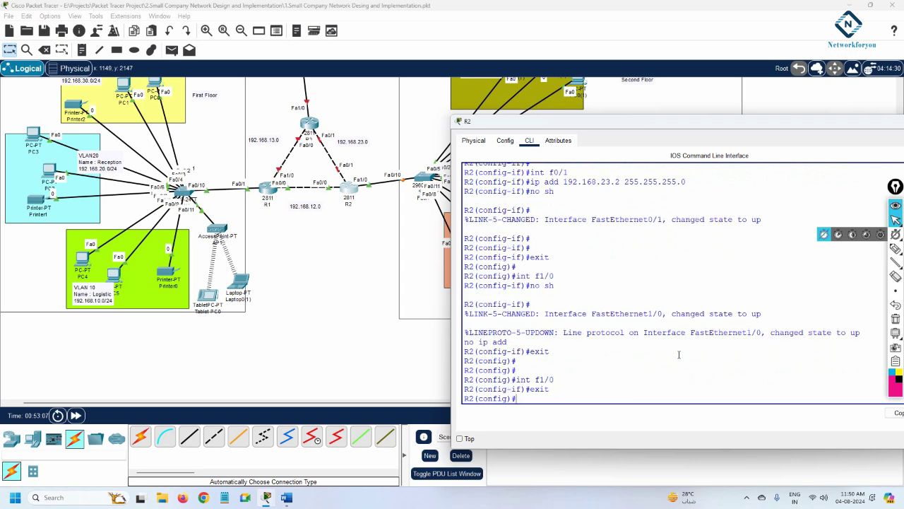
# Create subinterface f1/0.40 on R2 for the second-floor Admin VLAN
pyautogui.write('exit')
pyautogui.press('Up')
pyautogui.moveTo(506, 128); pyautogui.dragTo(631, 303)
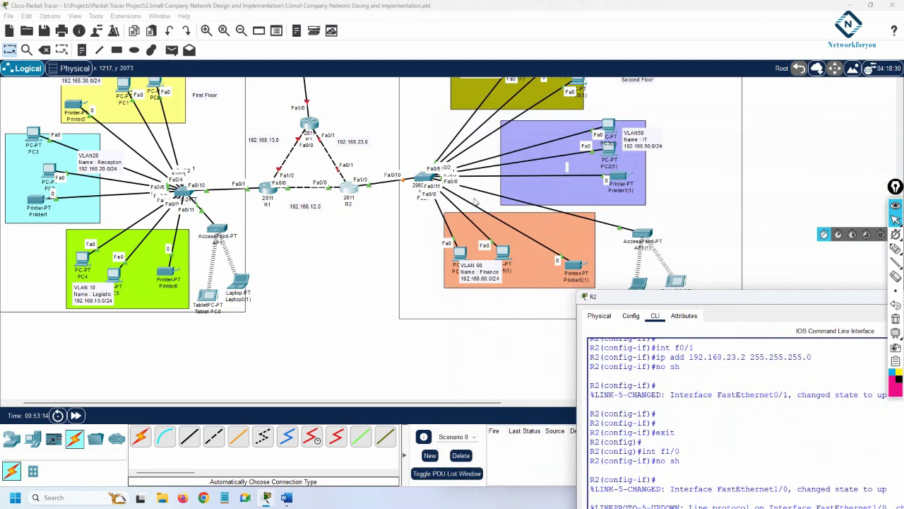
pyautogui.scroll(2, 483, 194)
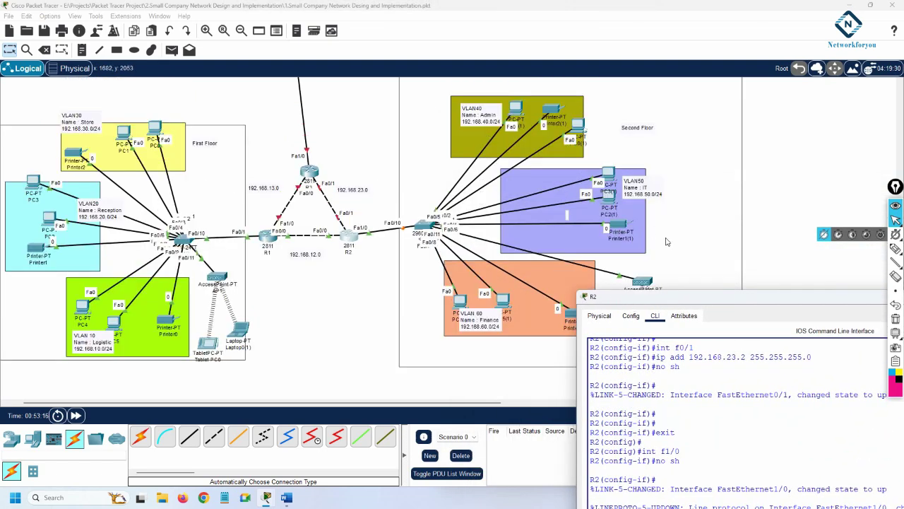
pyautogui.moveTo(631, 303); pyautogui.dragTo(604, 167)
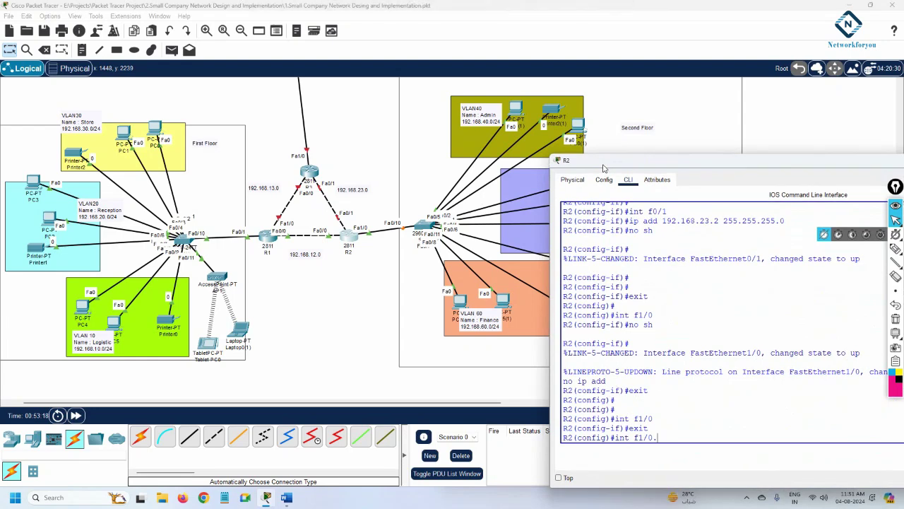
pyautogui.write('40')
pyautogui.press('Return')
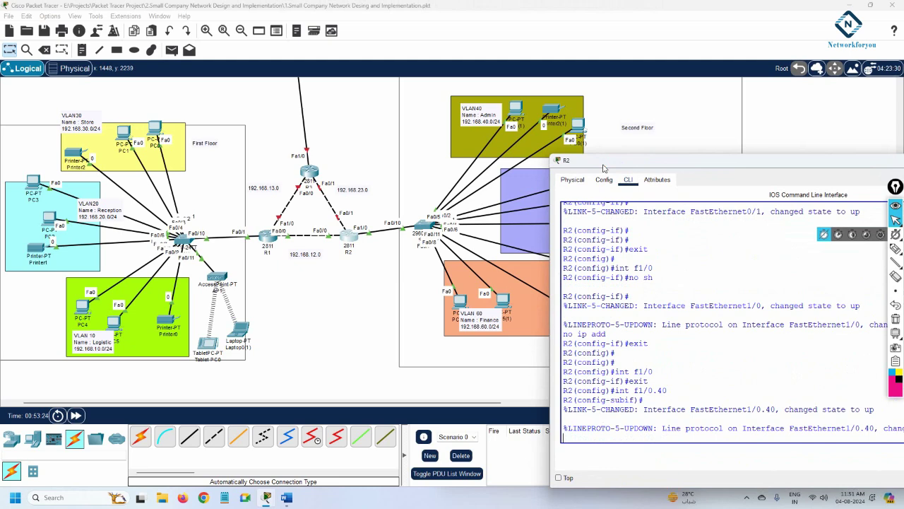
# Set dot1Q encapsulation with VLAN ID 40 on subinterface f1/0.40, matching the ID against the subinterface number
pyautogui.press('Return')
pyautogui.write('en')
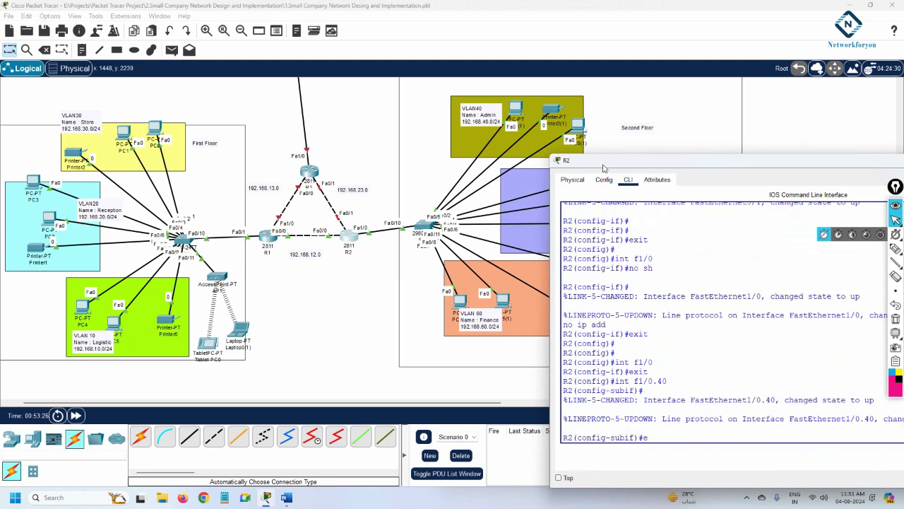
pyautogui.press('Tab')
pyautogui.write('do')
pyautogui.press('Tab')
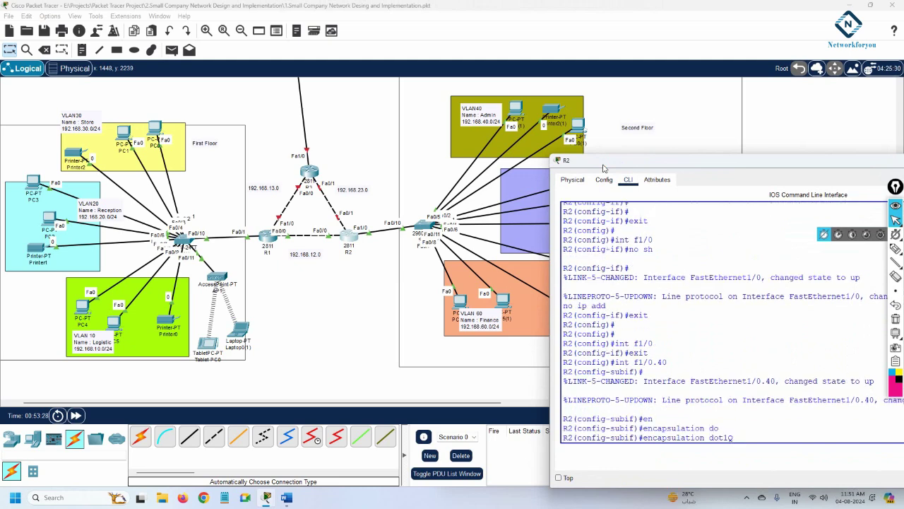
pyautogui.write('40')
pyautogui.press('Return')
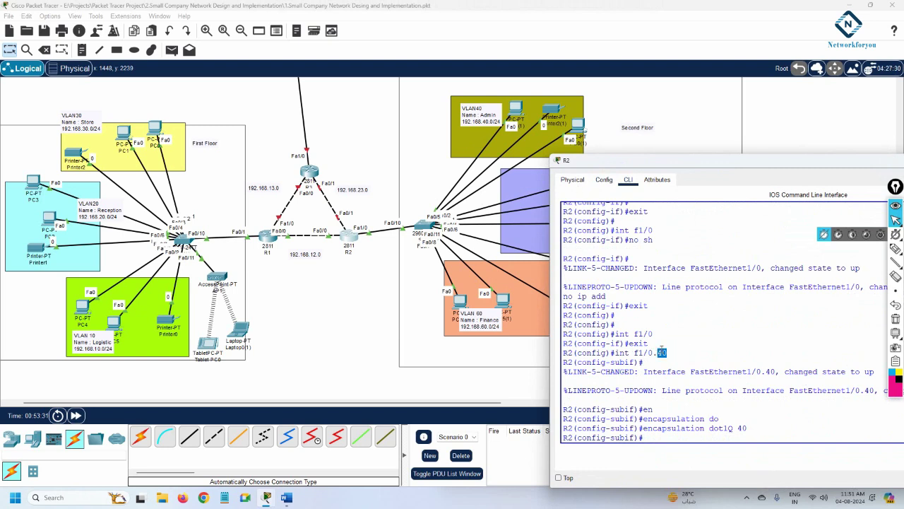
pyautogui.moveTo(658, 353); pyautogui.dragTo(667, 353)
pyautogui.moveTo(747, 428); pyautogui.dragTo(737, 428)
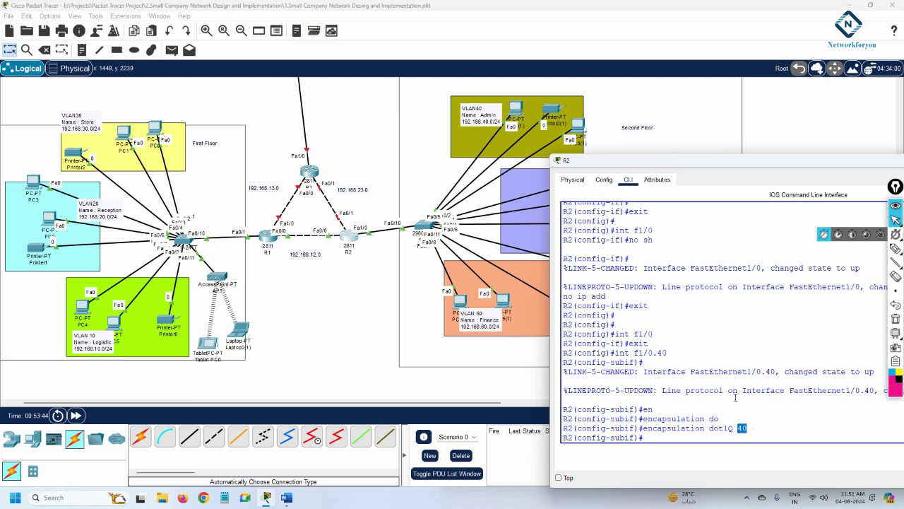
# Assign 192.168.40.1 255.255.255.0 to subinterface f1/0.40 and return to global configuration mode
pyautogui.write('ip add 192.168.40.1 255.2')
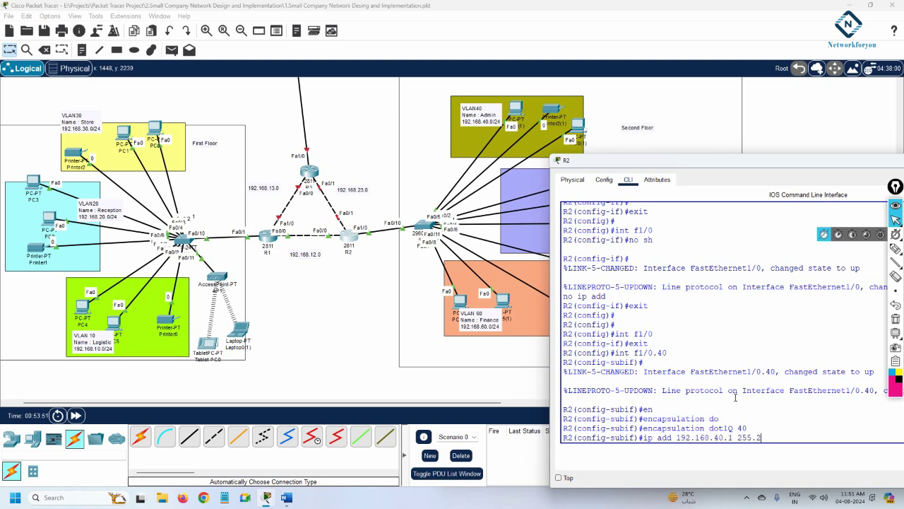
pyautogui.write('55.255.0')
pyautogui.press('Return')
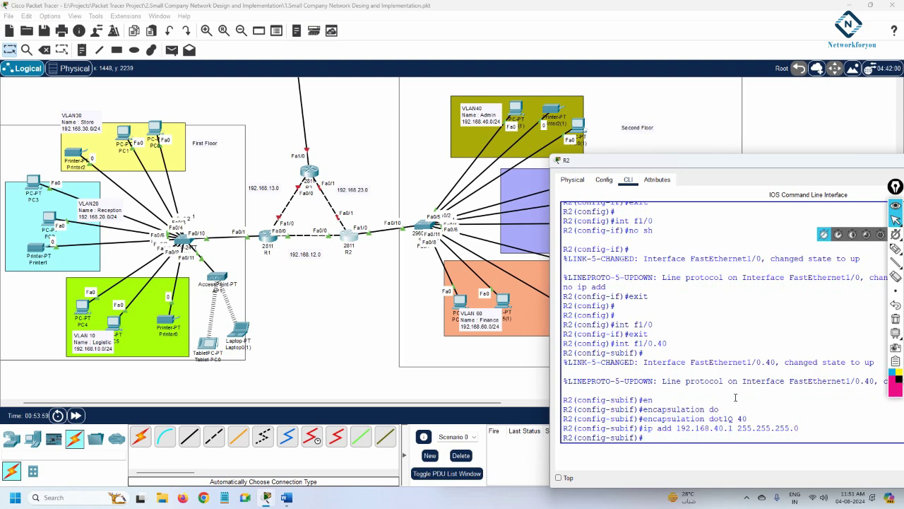
pyautogui.write('exit')
pyautogui.press('Return')
# Create subinterface f1/0.50 on R2 with dot1Q encapsulation for VLAN 50
pyautogui.write('int')
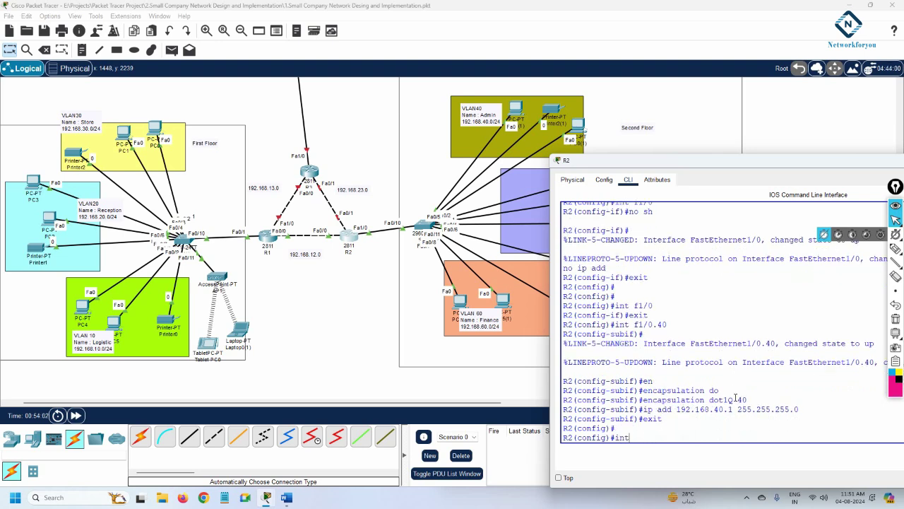
pyautogui.write(' f1/0.50')
pyautogui.press('Return')
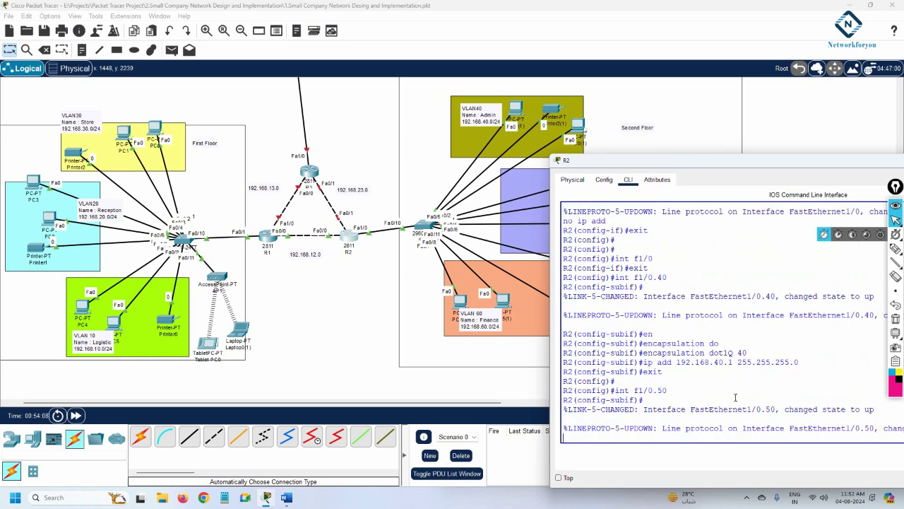
pyautogui.press('Return')
pyautogui.press('Return')
pyautogui.write('en')
pyautogui.press('Tab')
pyautogui.write('do')
pyautogui.press('Tab')
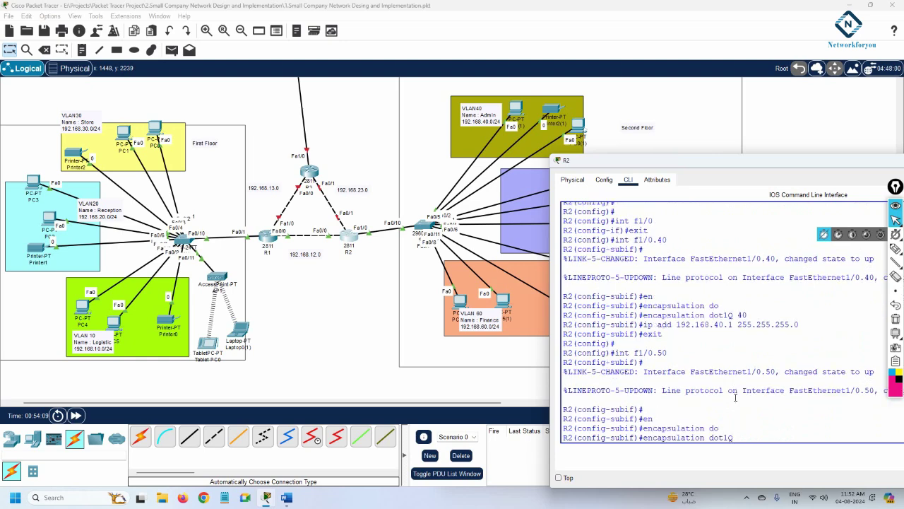
pyautogui.write('50')
pyautogui.press('Return')
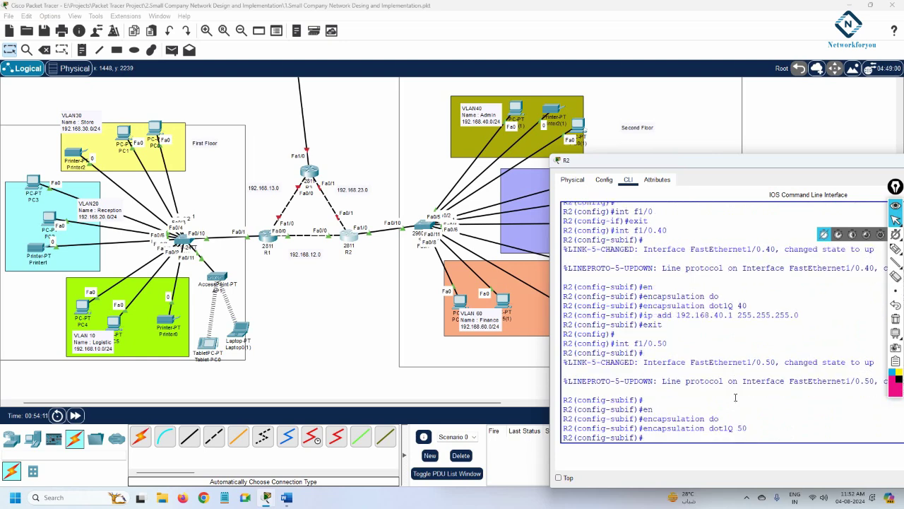
# Assign 192.168.50.1 255.255.255.0 to subinterface f1/0.50 and enable it with no shutdown
pyautogui.write('ip add 192.168')
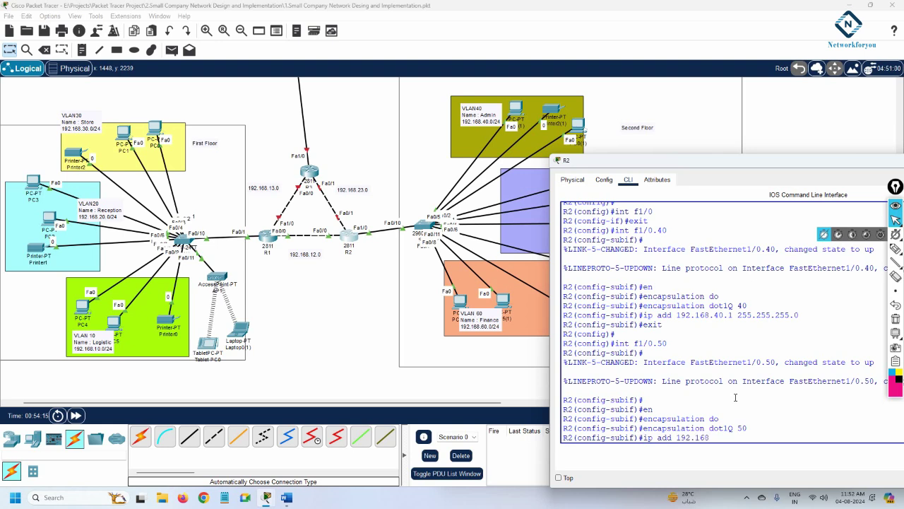
pyautogui.write('.50.1 255.255.255.0')
pyautogui.press('Return')
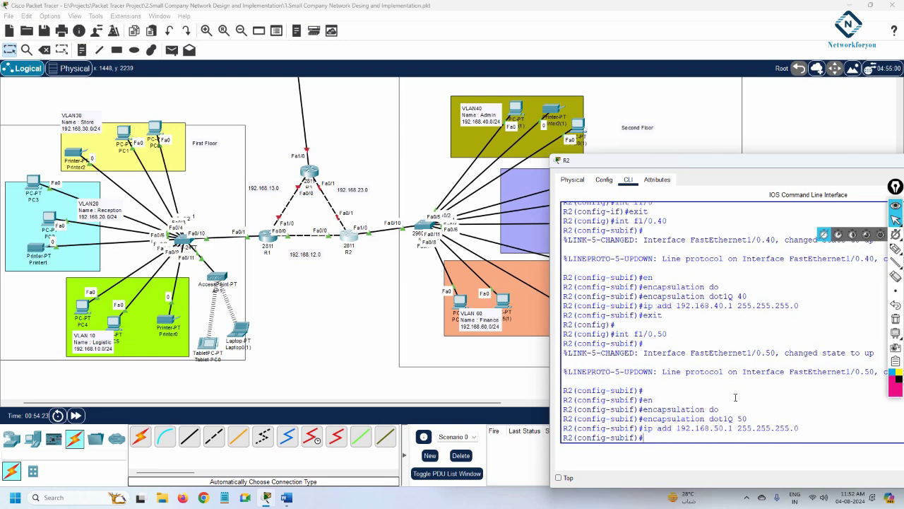
pyautogui.write('no sh')
pyautogui.press('Return')
pyautogui.press('Return')
pyautogui.press('Return')
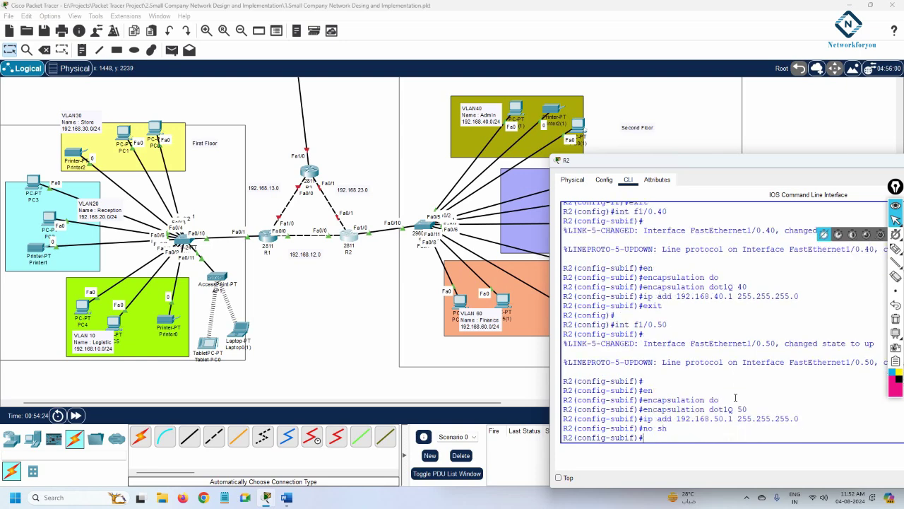
# Create subinterface f1/0.60 on R2 with dot1Q encapsulation for VLAN 60
pyautogui.write('int')
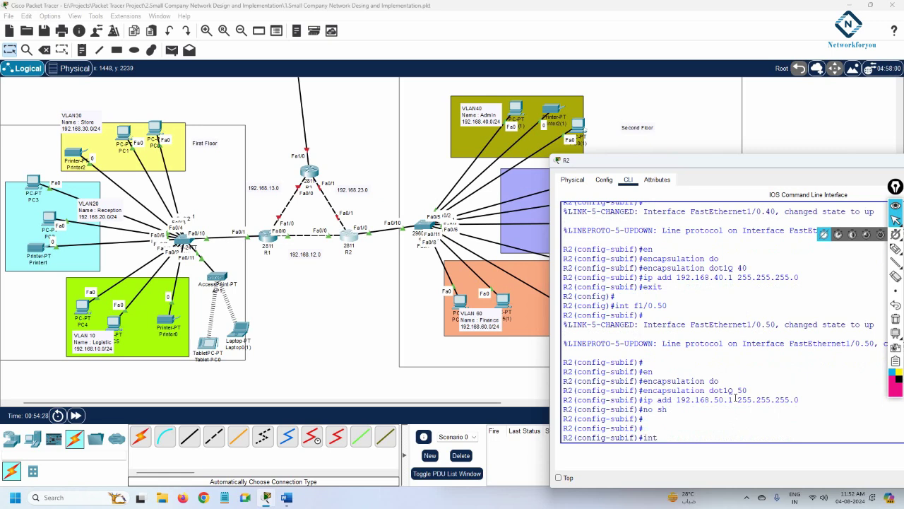
pyautogui.write(' f1/0.60')
pyautogui.press('Return')
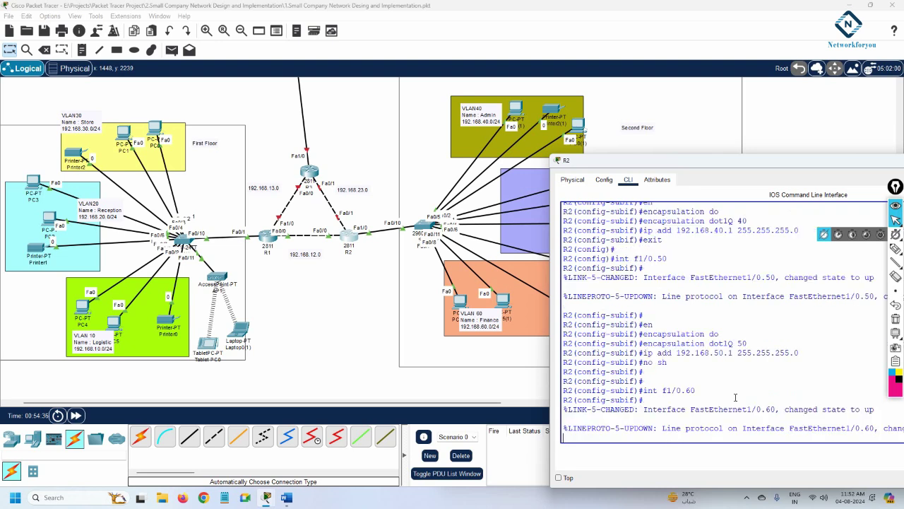
pyautogui.write('en')
pyautogui.press('Tab')
pyautogui.write('do')
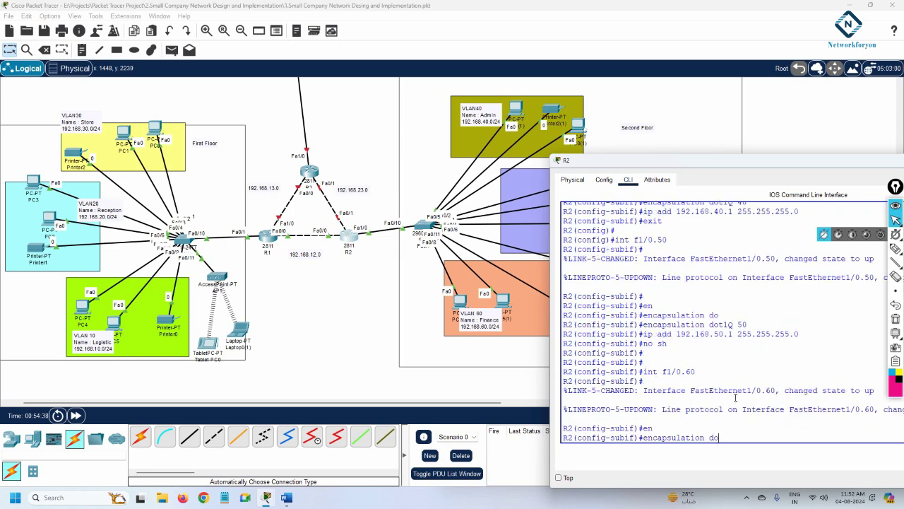
pyautogui.press('Tab')
pyautogui.write('60')
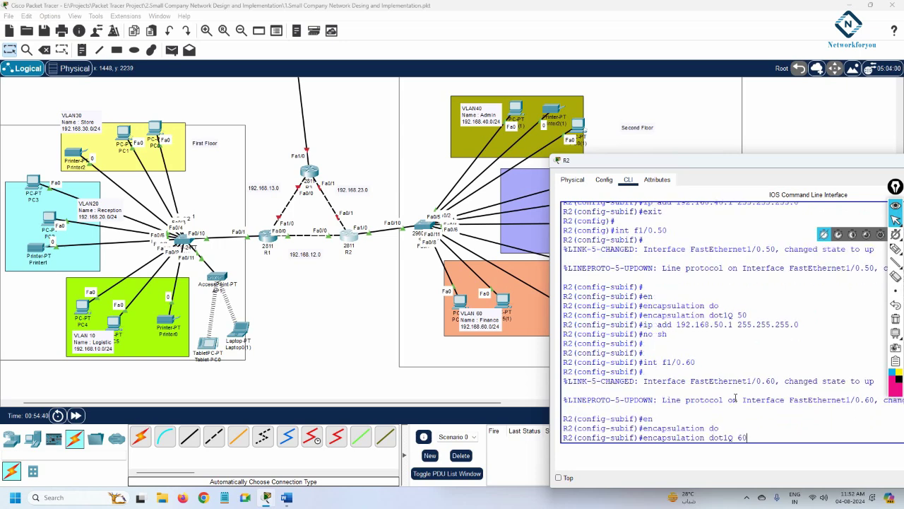
pyautogui.press('Return')
# Assign 192.168.60.1 255.255.255.0 to subinterface f1/0.60, enable it, and return to global configuration mode
pyautogui.write('ip a')
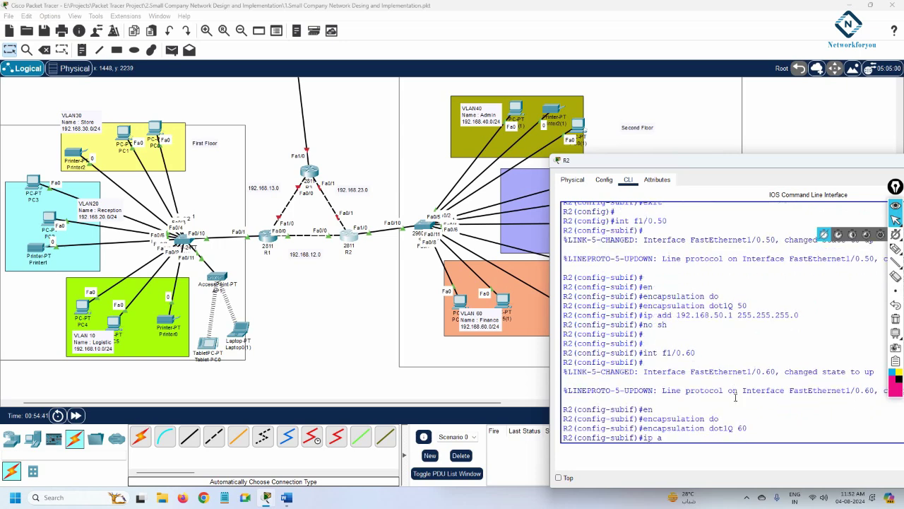
pyautogui.write('dd 192.168.60.1 255.255.255.255.0')
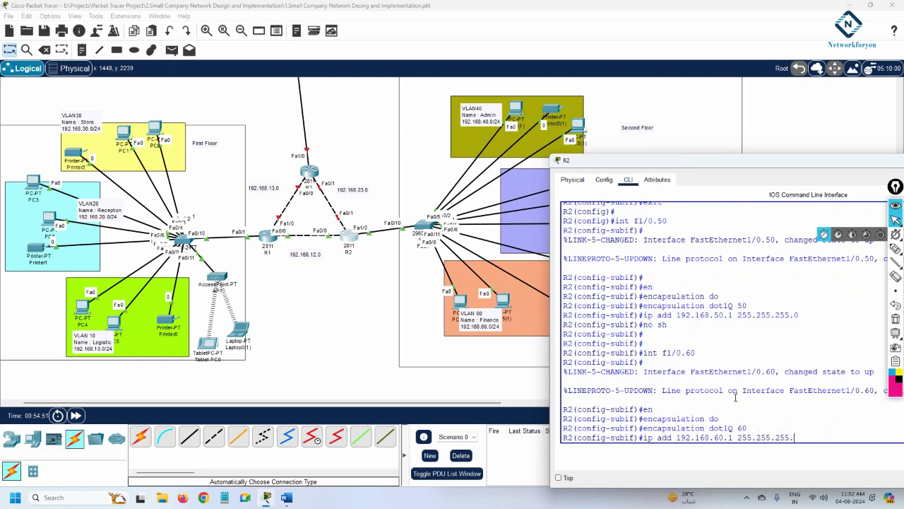
pyautogui.press('Return')
pyautogui.write('no sh')
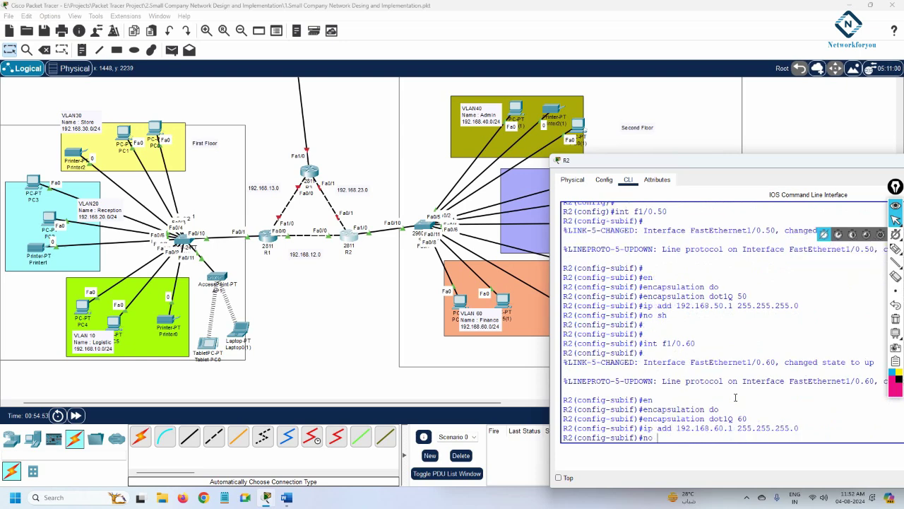
pyautogui.press('Return')
pyautogui.press('Return')
pyautogui.press('Return')
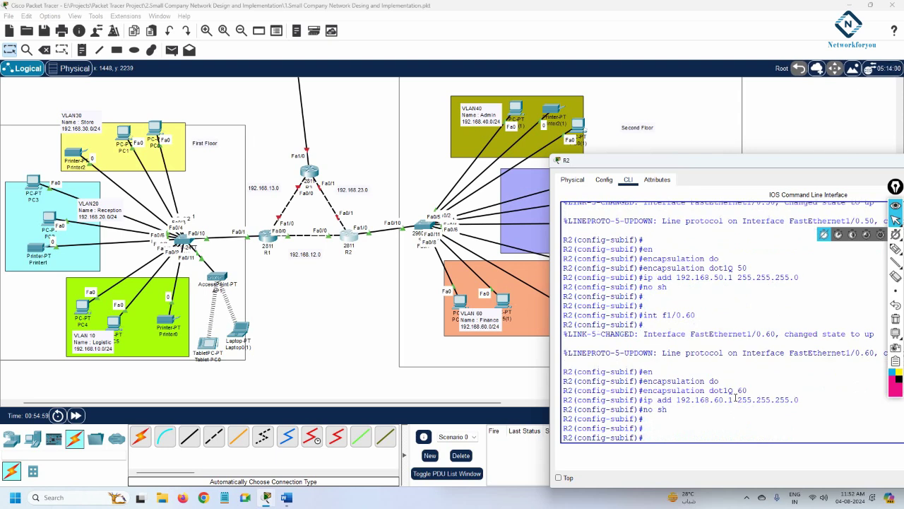
pyautogui.write('exit')
pyautogui.press('Return')
pyautogui.press('Return')
pyautogui.press('Return')
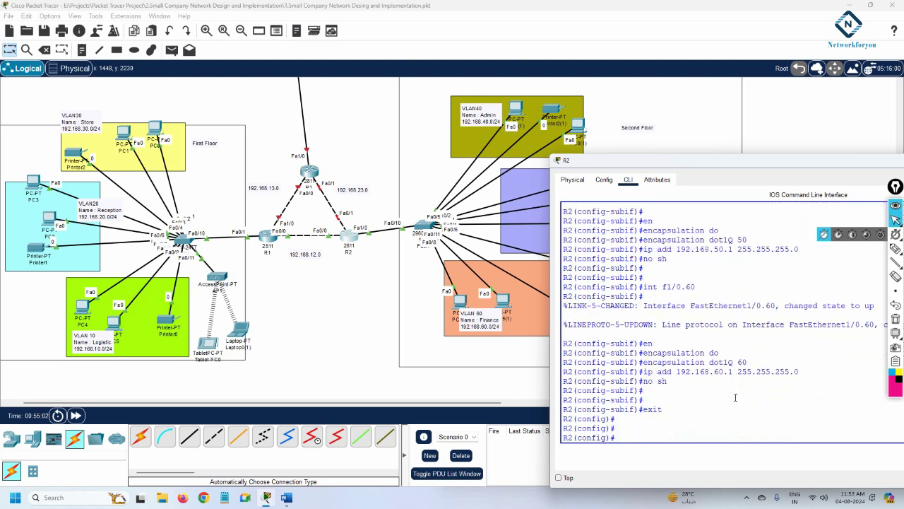
# Start OSPF process 1 on R2 and advertise network 192.168.40.0 with wildcard 0.0.0.255 in area 0
pyautogui.write('router osp')
pyautogui.press('Tab')
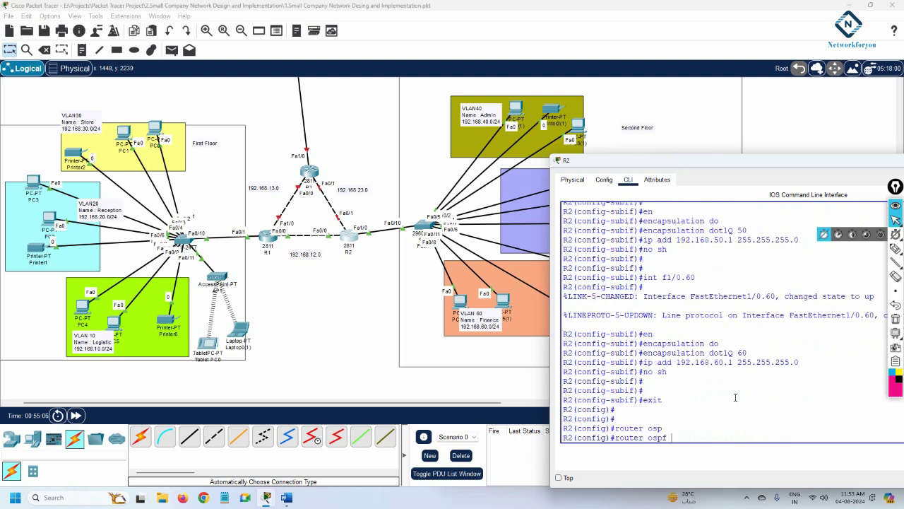
pyautogui.write('1')
pyautogui.press('Return')
pyautogui.write('net')
pyautogui.press('Tab')
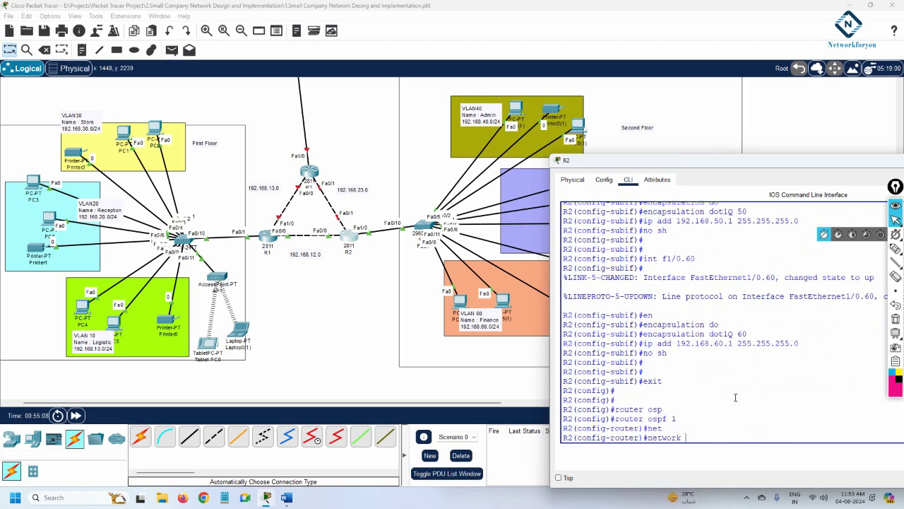
pyautogui.write('192.168.40.0 0.0.0.255 a0')
pyautogui.press('BackSpace')
pyautogui.write('0')
pyautogui.press('Return')
# Advertise network 192.168.50.0 with wildcard 0.0.0.255 in OSPF area 0 by editing the previous network command
pyautogui.press('Up')
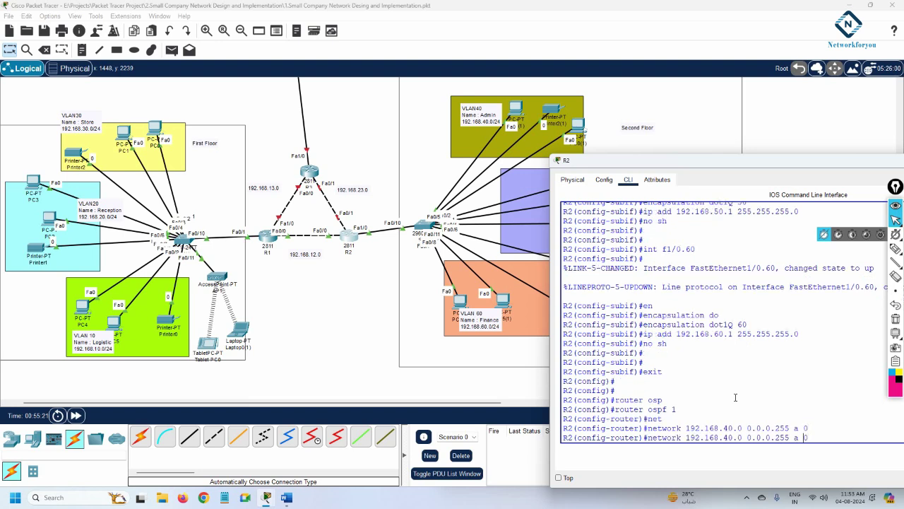
pyautogui.press('Left')
pyautogui.press('Left')
pyautogui.press('BackSpace')
pyautogui.write('5')
pyautogui.press('Return')
# Advertise network 192.168.60.0 with wildcard 0.0.0.255 in OSPF area 0 by editing the recalled command
pyautogui.press('Up')
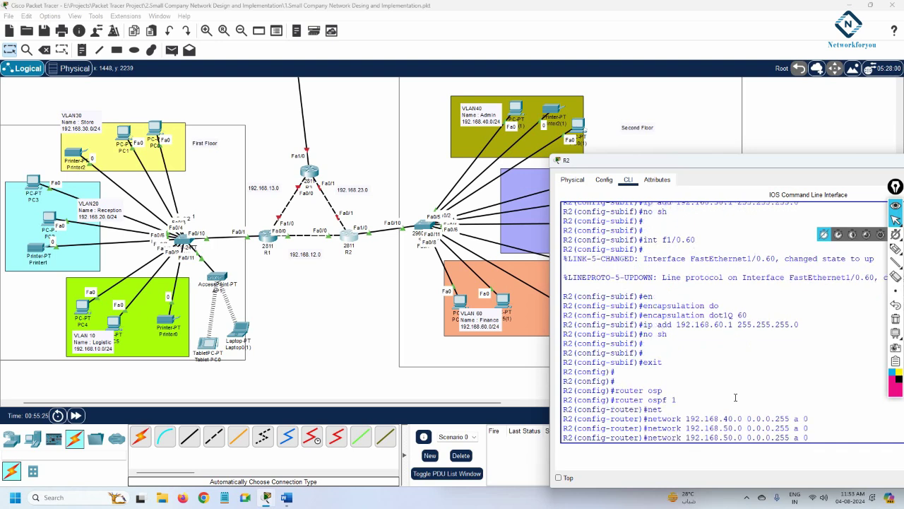
pyautogui.press('Left')
pyautogui.press('Left')
pyautogui.press('Left')
pyautogui.press('Left')
pyautogui.press('Left')
pyautogui.press('Left')
pyautogui.press('Left')
pyautogui.press('Left')
pyautogui.press('Left')
pyautogui.press('Left')
pyautogui.press('Left')
pyautogui.press('Left')
pyautogui.press('Left')
pyautogui.press('Left')
pyautogui.press('Left')
pyautogui.press('Left')
pyautogui.press('Left')
pyautogui.press('BackSpace')
pyautogui.write('6')
pyautogui.press('Return')
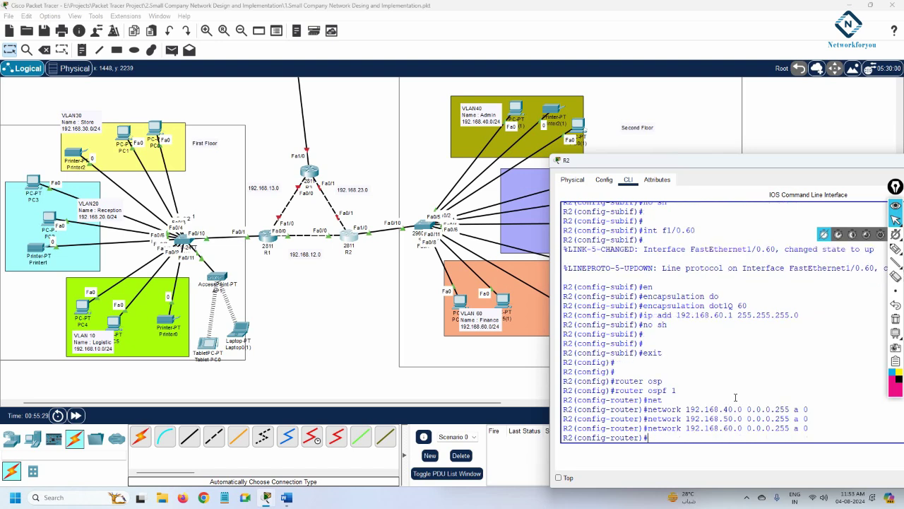
# Advertise router-link network 192.168.23.0 with wildcard 0.0.0.255 in R2's OSPF area 0
pyautogui.press('Up')
pyautogui.press('Left')
pyautogui.press('Left')
pyautogui.press('Left')
pyautogui.press('Left')
pyautogui.press('Left')
pyautogui.press('Left')
pyautogui.press('Left')
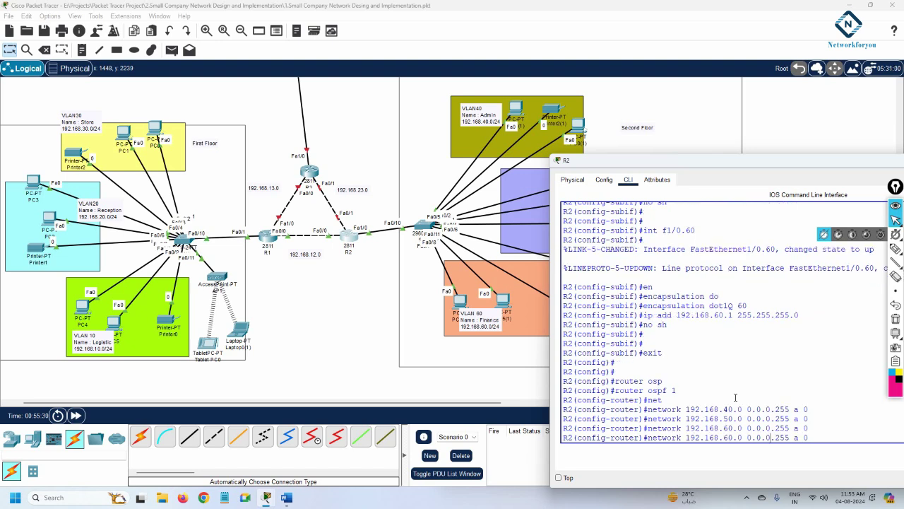
pyautogui.press('Left')
pyautogui.press('Left')
pyautogui.press('Left')
pyautogui.press('Left')
pyautogui.press('Left')
pyautogui.press('Left')
pyautogui.press('Left')
pyautogui.press('Left')
pyautogui.press('Left')
pyautogui.press('BackSpace')
pyautogui.press('BackSpace')
pyautogui.write('23')
pyautogui.press('Return')
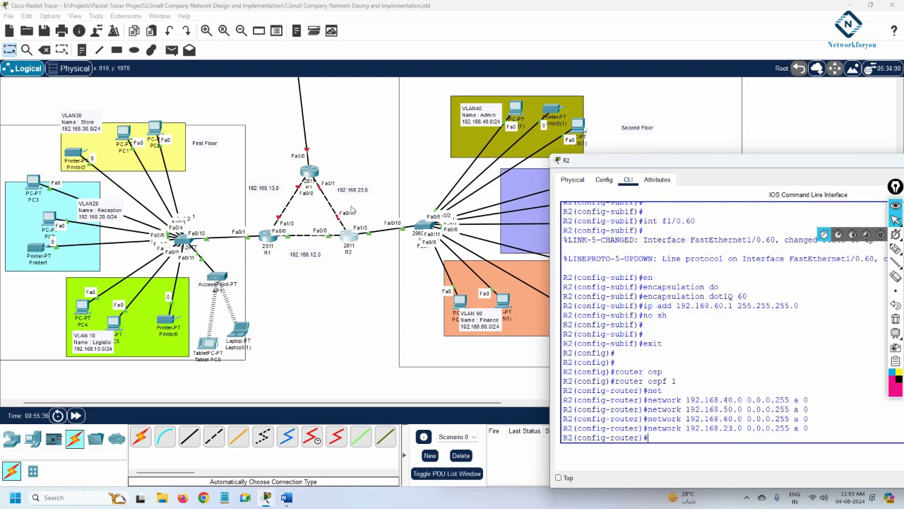
# Advertise the R1–R2 link network 192.168.12.0 with wildcard 0.0.0.255 in R2's OSPF area 0
pyautogui.press('Up')
pyautogui.press('Left')
pyautogui.press('Left')
pyautogui.press('Left')
pyautogui.press('Left')
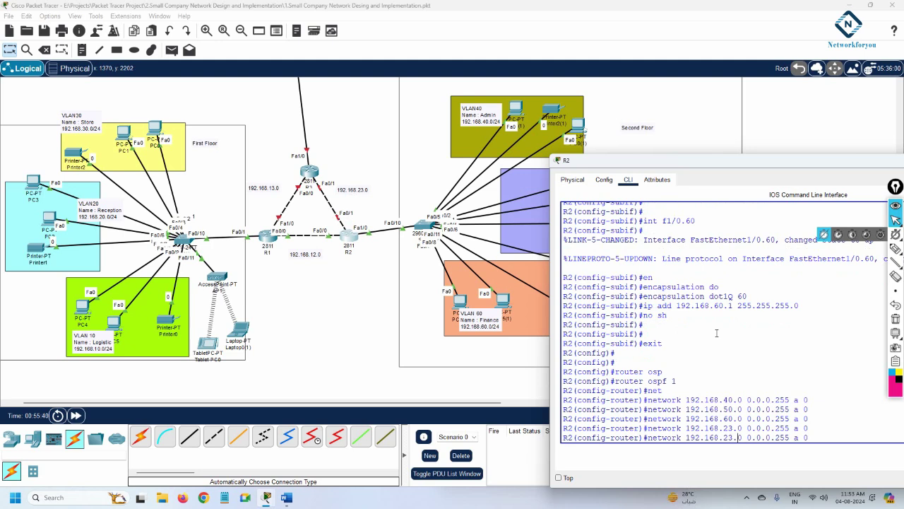
pyautogui.press('BackSpace')
pyautogui.write('12')
pyautogui.press('BackSpace')
pyautogui.press('BackSpace')
pyautogui.press('BackSpace')
pyautogui.write('12')
pyautogui.press('Return')
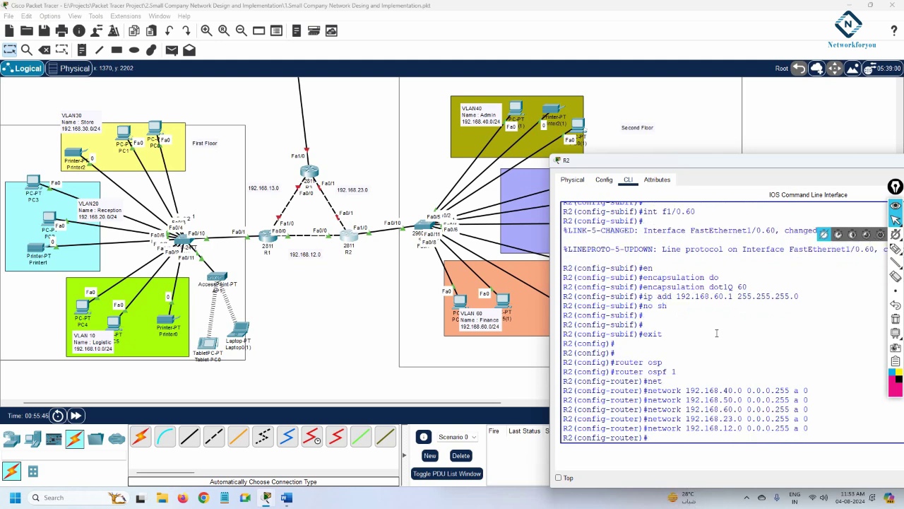
# Save R2's running configuration and leave OSPF router configuration mode
pyautogui.write('do wr')
pyautogui.press('Return')
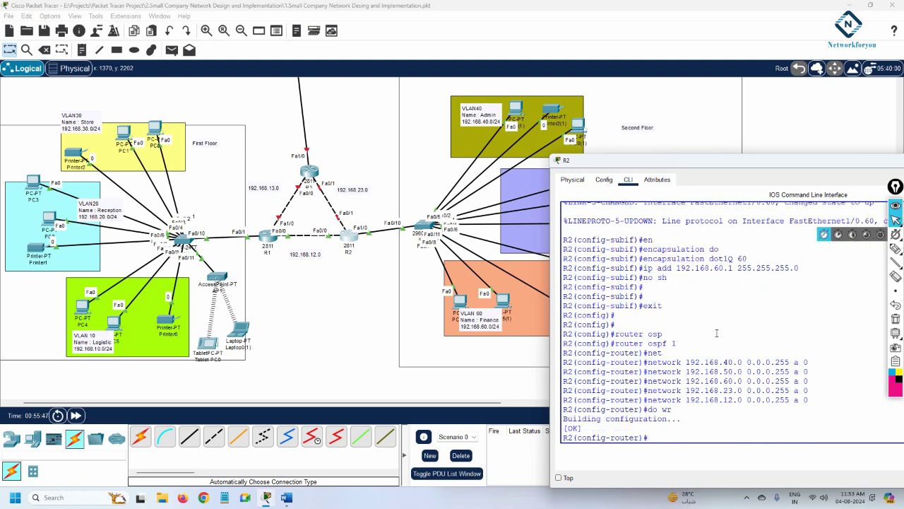
pyautogui.write('exit')
pyautogui.press('Return')
pyautogui.press('Return')
pyautogui.press('Return')
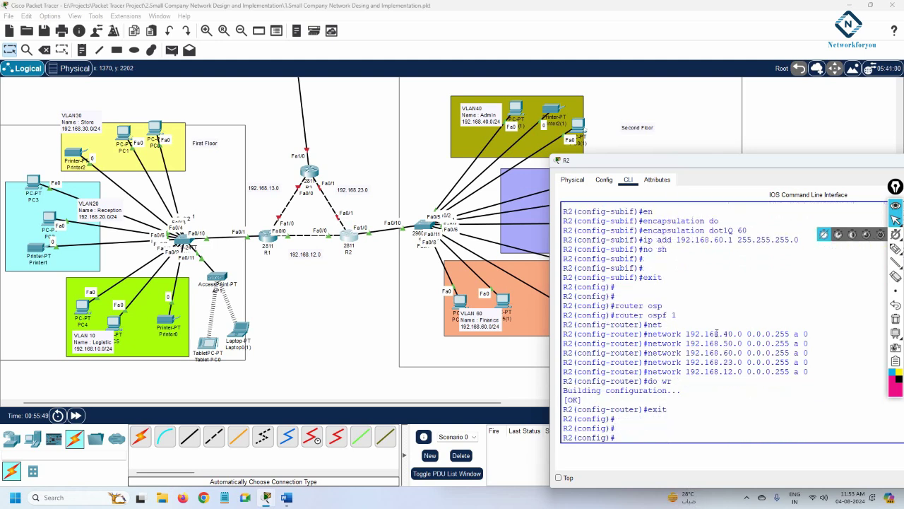
# Create a DHCP pool named vlan40 on R2
pyautogui.write('ip dh')
pyautogui.press('Tab')
pyautogui.write('pool vlan ')
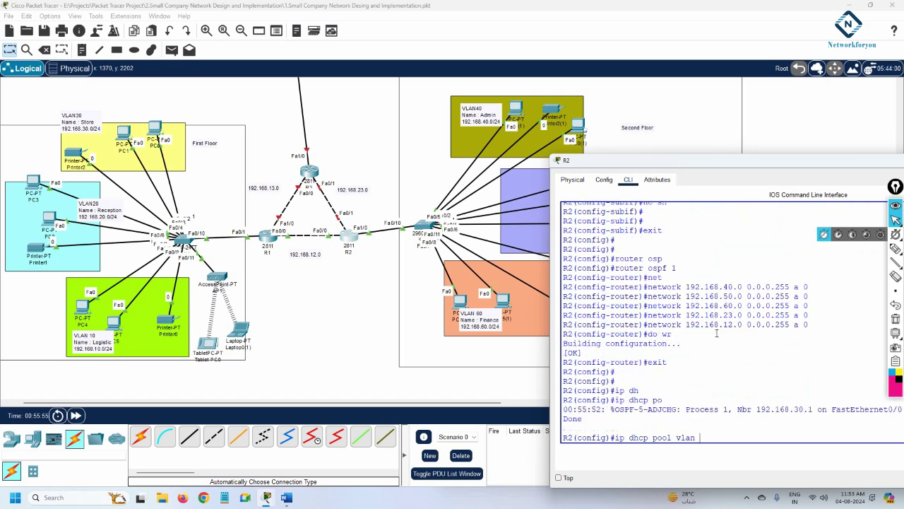
pyautogui.write('40')
pyautogui.press('Return')
# Assign network 192.168.40.0 with mask 255.255.255.0 to the vlan40 DHCP pool
pyautogui.write('ne')
pyautogui.press('Tab')
pyautogui.write('192.168.4')
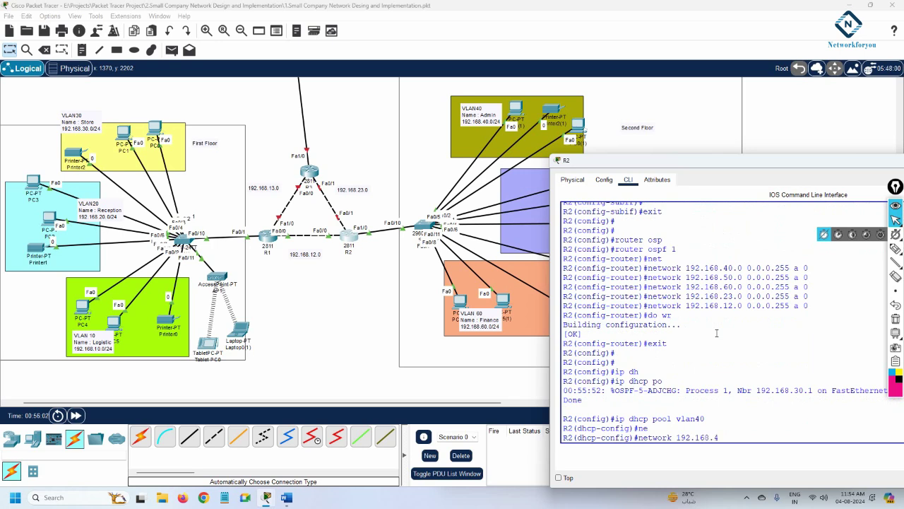
pyautogui.write('0.0')
pyautogui.write(' 255.255.2')
pyautogui.write('55.255.0')
pyautogui.press('Return')
# Set the vlan40 DHCP pool's default router to 192.168.40.1
pyautogui.write('de')
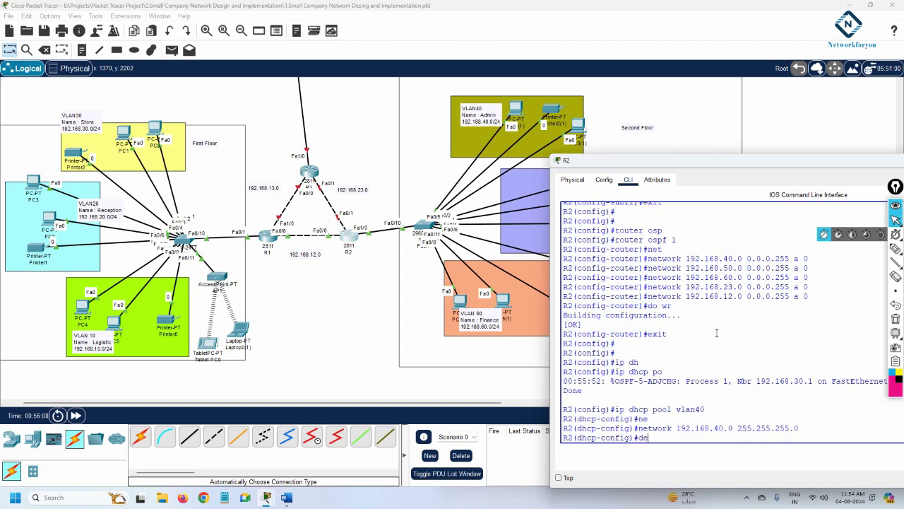
pyautogui.press('Tab')
pyautogui.write('192.')
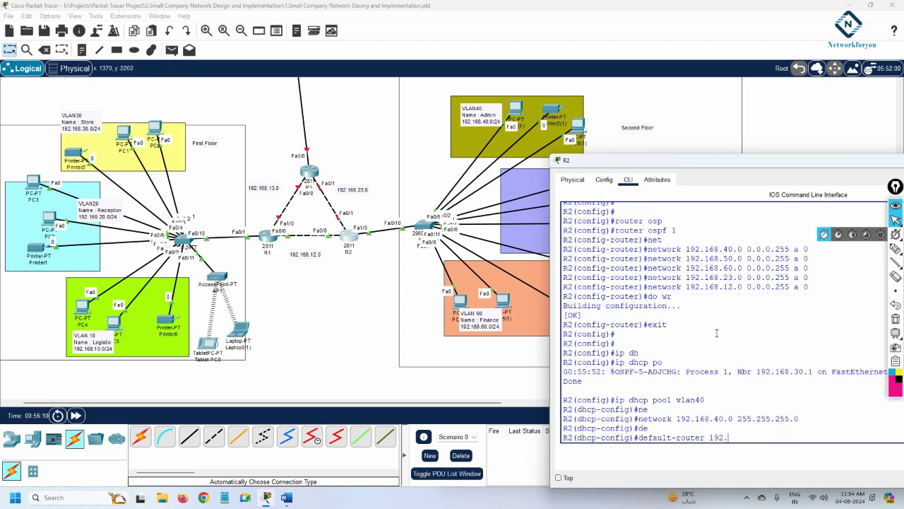
pyautogui.write('168.40.41')
pyautogui.press('BackSpace')
pyautogui.press('BackSpace')
pyautogui.write('1')
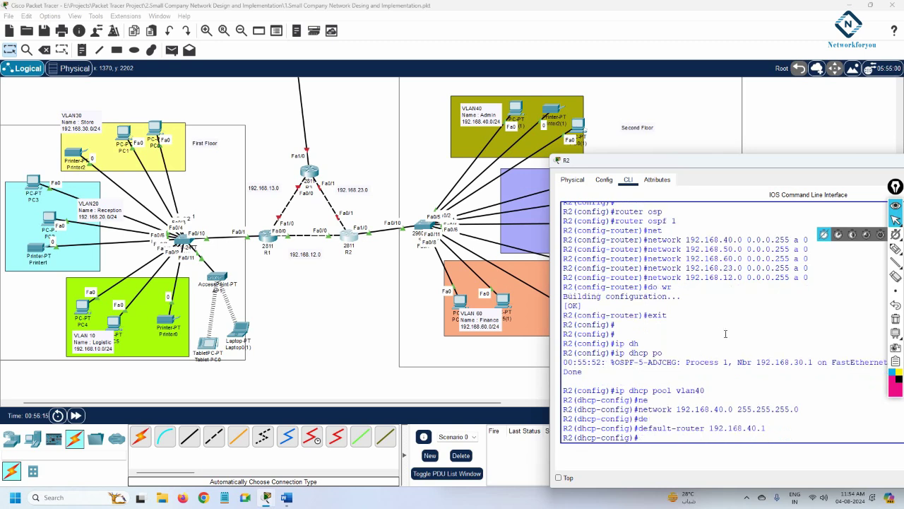
# Set the vlan40 DHCP pool's DNS server to 8.8.8.8
pyautogui.scroll(4, 737, 276)
pyautogui.scroll(5, 737, 275)
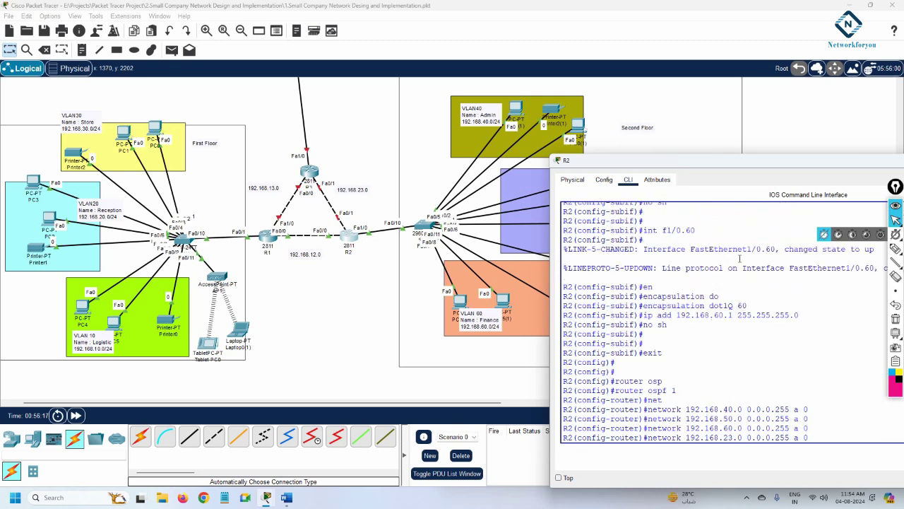
pyautogui.scroll(-9, 728, 274)
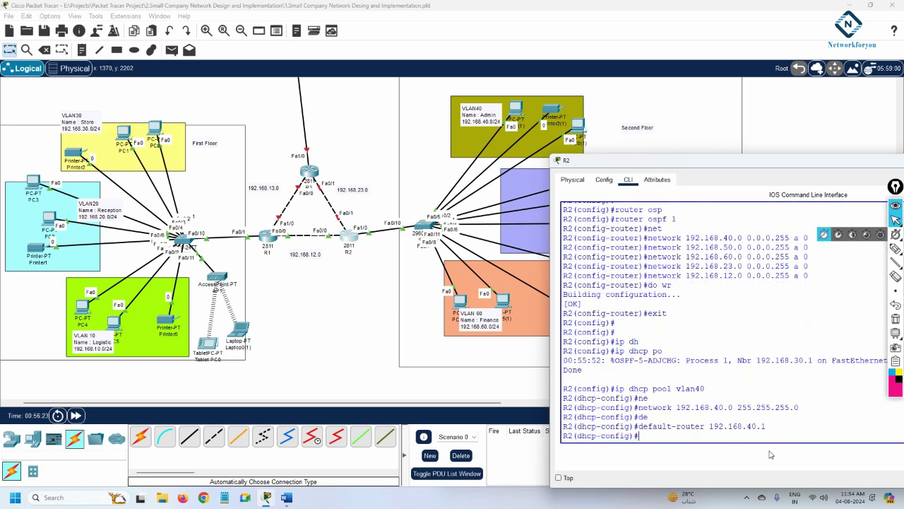
pyautogui.write('dn')
pyautogui.press('Tab')
pyautogui.write('8.8.8.8')
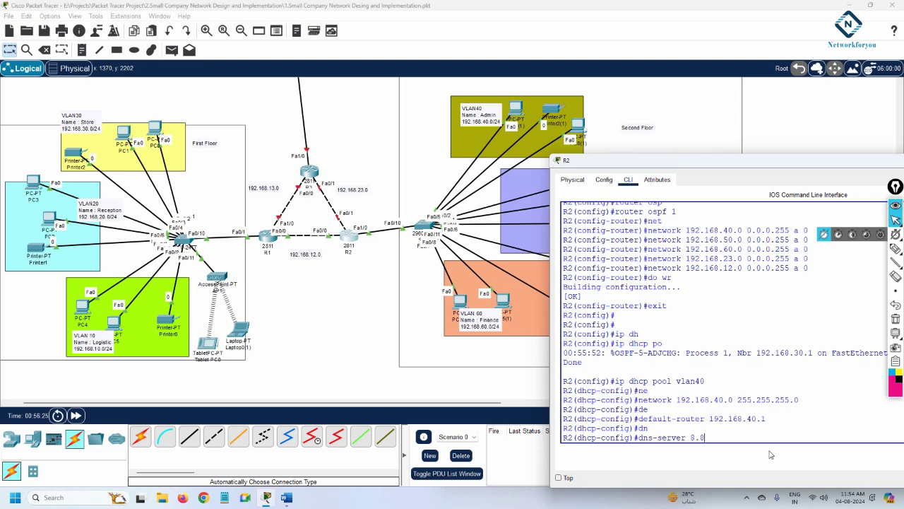
pyautogui.press('Return')
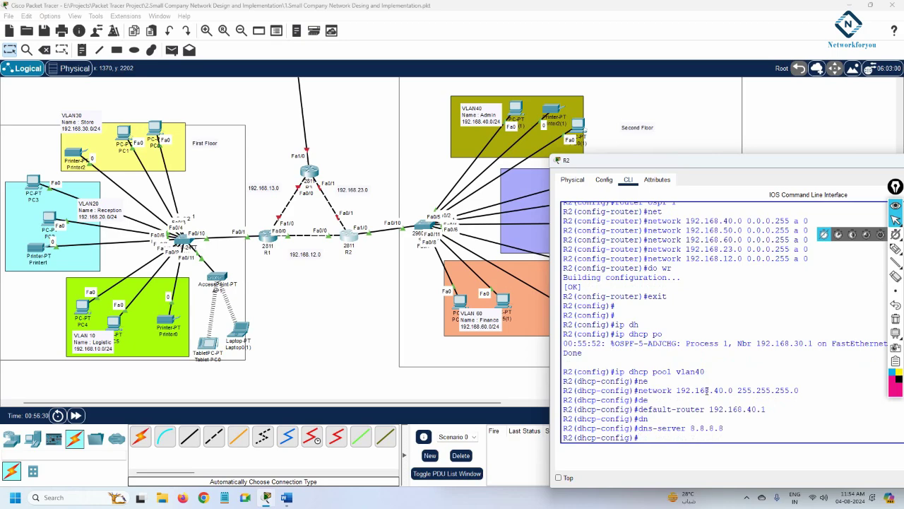
# Switch to the Word requirements document, review the router DHCP server requirement, and compare it with R2's vlan40 pool commands in Packet Tracer
pyautogui.click(288, 499)
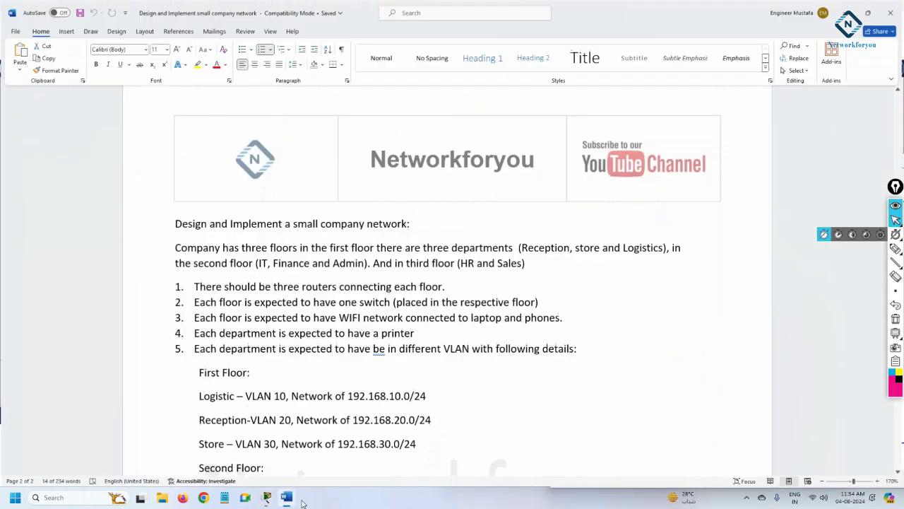
pyautogui.scroll(-5, 279, 417)
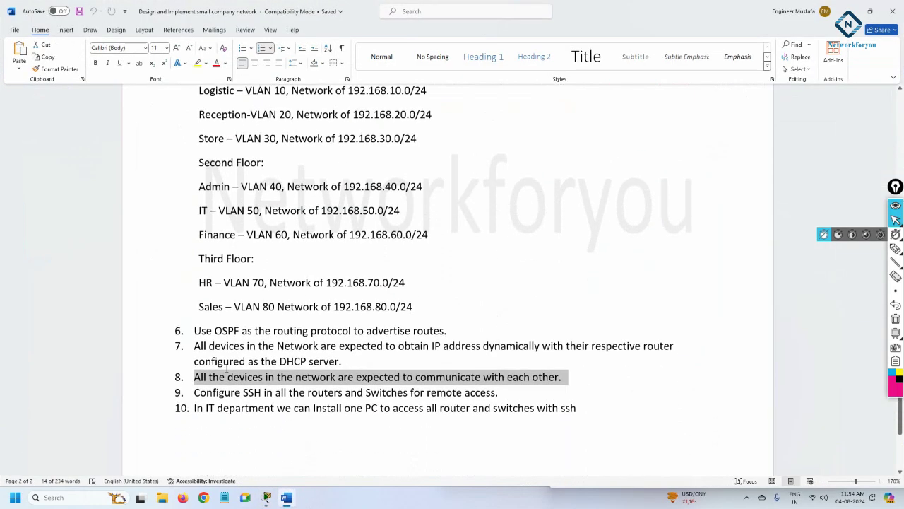
pyautogui.moveTo(196, 347); pyautogui.dragTo(380, 359)
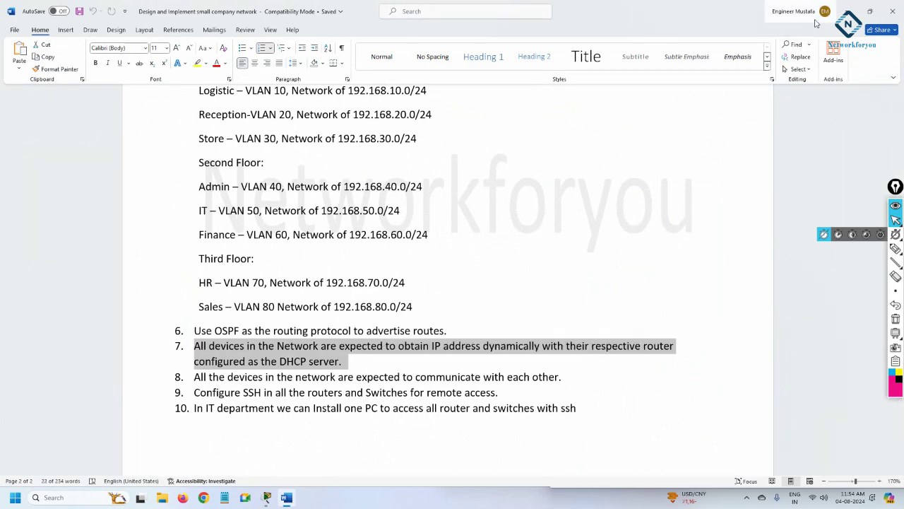
pyautogui.click(841, 10)
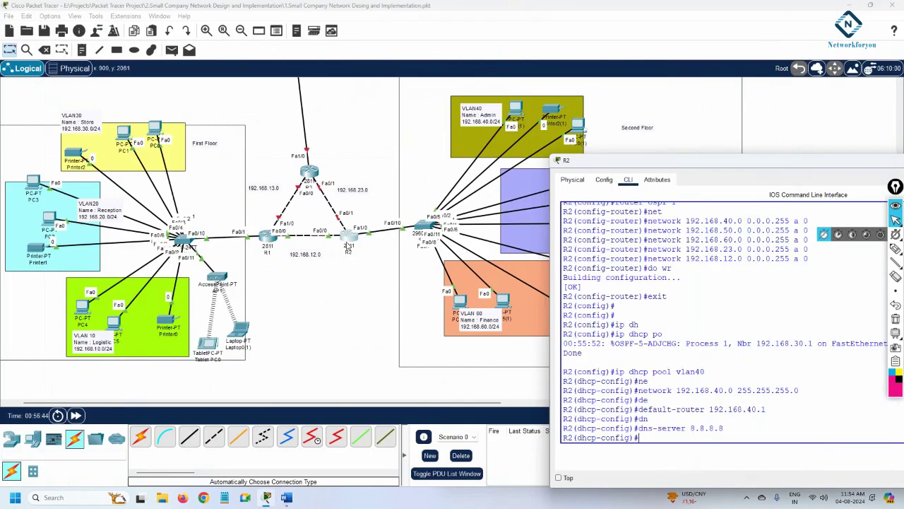
pyautogui.click(764, 382)
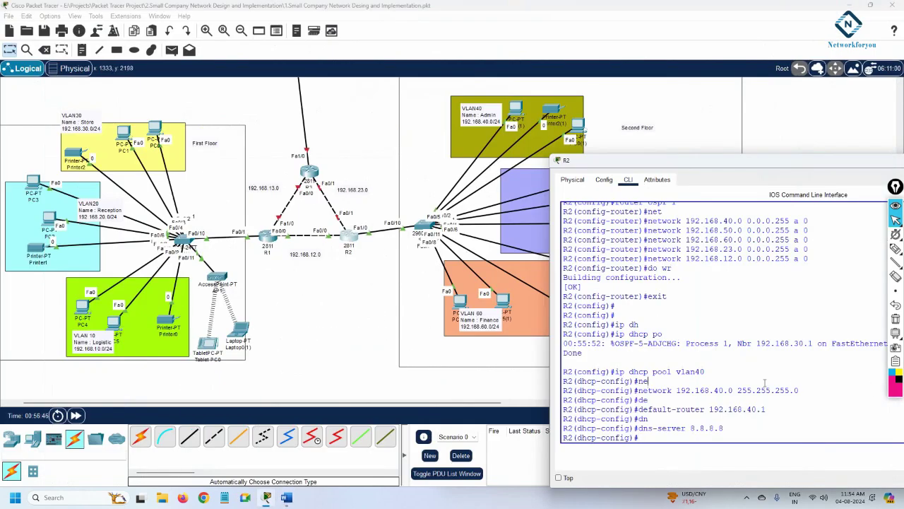
pyautogui.moveTo(727, 429); pyautogui.dragTo(615, 362)
pyautogui.click(746, 399)
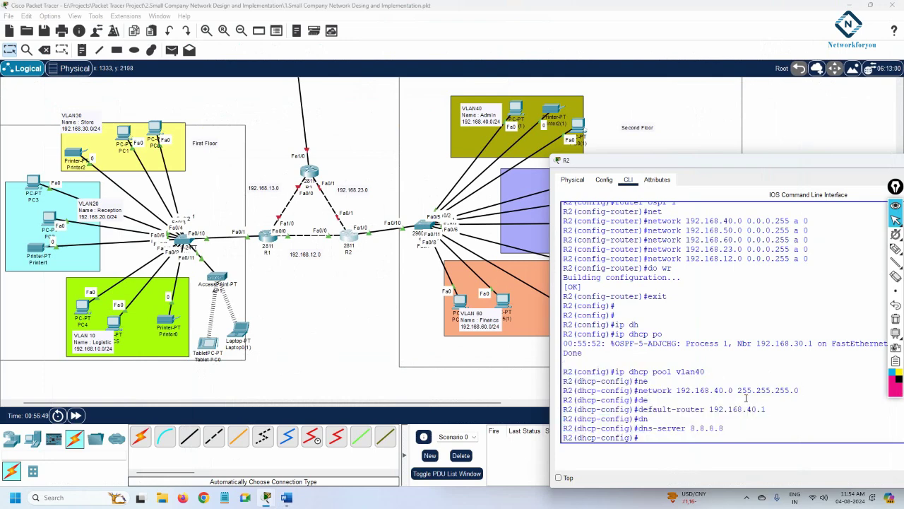
# Leave the vlan40 pool configuration and create a DHCP pool named vlan50 on R2
pyautogui.write('e')
pyautogui.write('t')
pyautogui.press('Return')
pyautogui.write('ip dh')
pyautogui.press('Tab')
pyautogui.write('po')
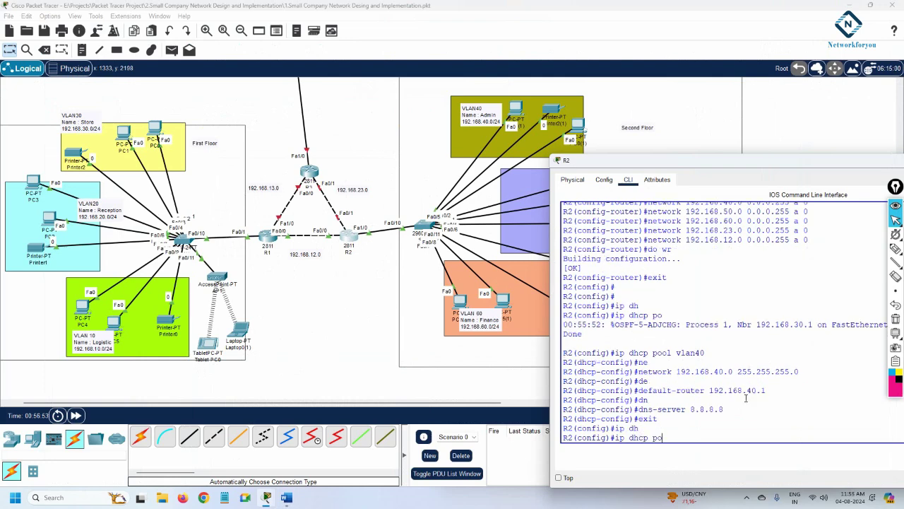
pyautogui.press('Tab')
pyautogui.write('vlan')
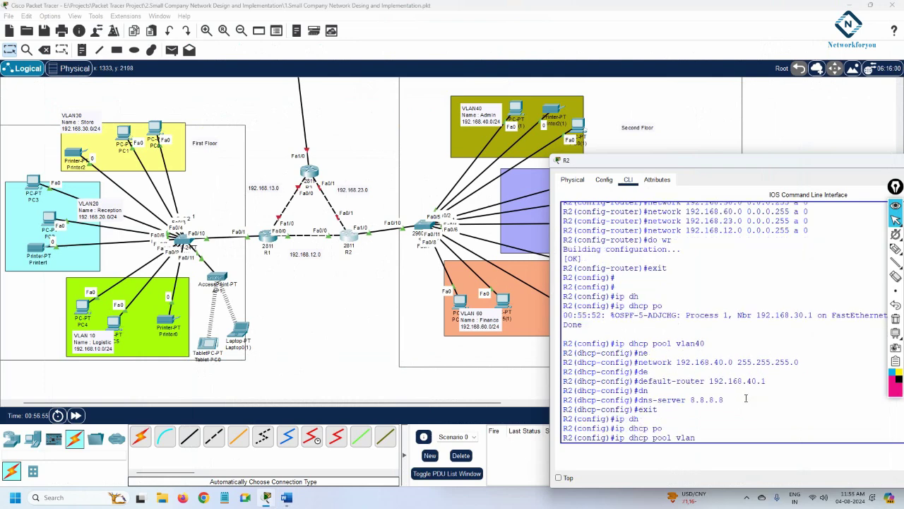
pyautogui.write('50')
pyautogui.press('Return')
# Assign network 192.168.50.0 with mask 255.255.255.0 to the vlan50 DHCP pool
pyautogui.write('net')
pyautogui.press('Tab')
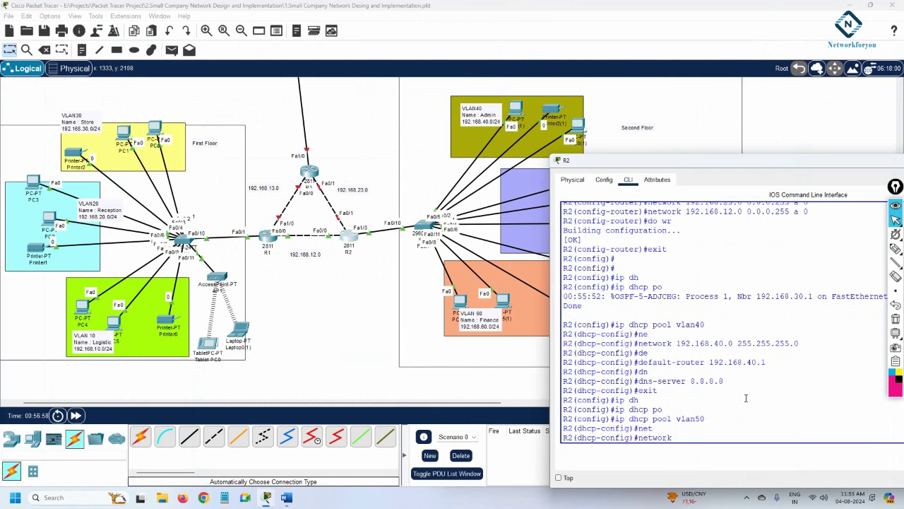
pyautogui.write('192.168.50.0 255.255.255.0')
pyautogui.press('Return')
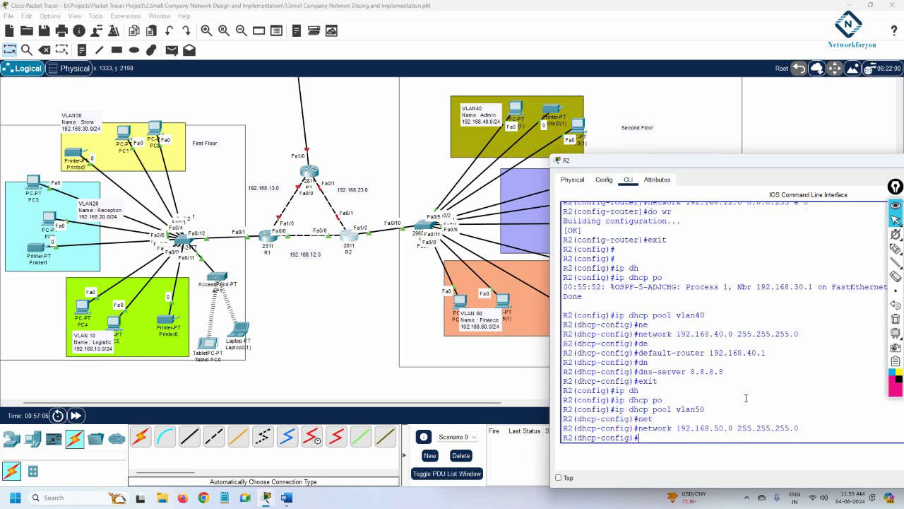
# Set the vlan50 DHCP pool's default router to 192.168.50.1
pyautogui.write('de')
pyautogui.press('Tab')
pyautogui.write('1')
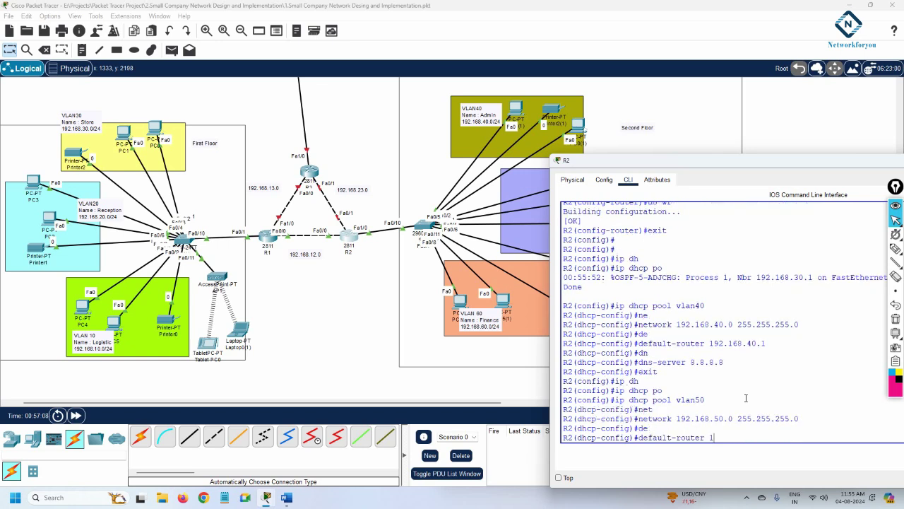
pyautogui.write('92.168.20.')
pyautogui.press('BackSpace')
pyautogui.press('BackSpace')
pyautogui.press('BackSpace')
pyautogui.write('50.41')
pyautogui.press('BackSpace')
pyautogui.write('1')
pyautogui.press('Return')
# Set the vlan50 DHCP pool's DNS server to 8.8.8.8 and return to global configuration mode
pyautogui.write('dn')
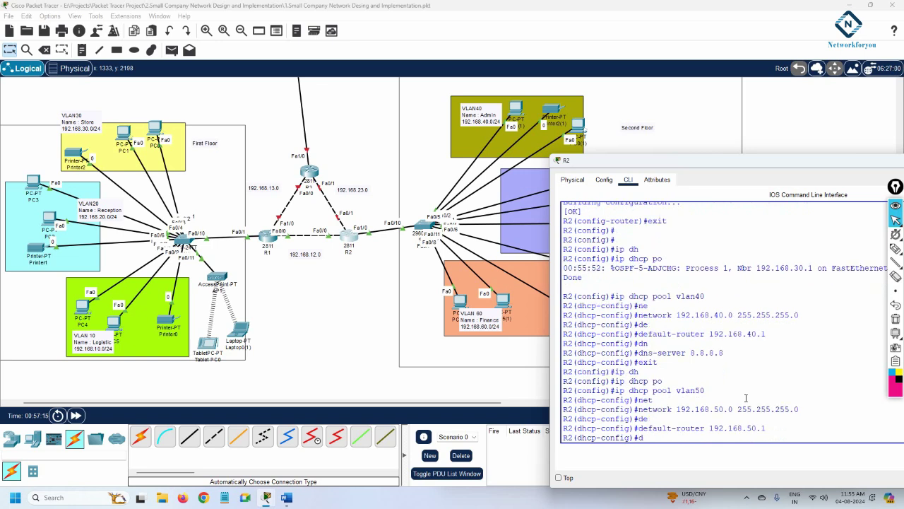
pyautogui.press('Tab')
pyautogui.write('8.8.8.8')
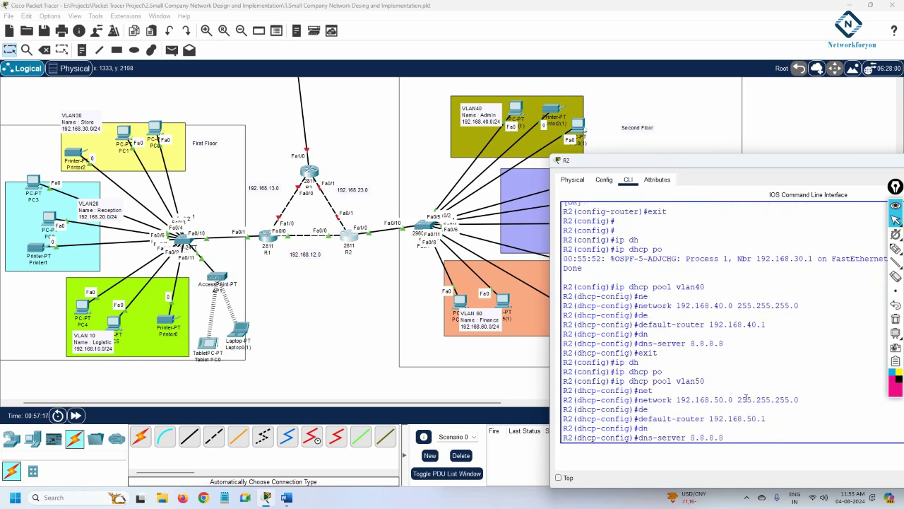
pyautogui.press('Return')
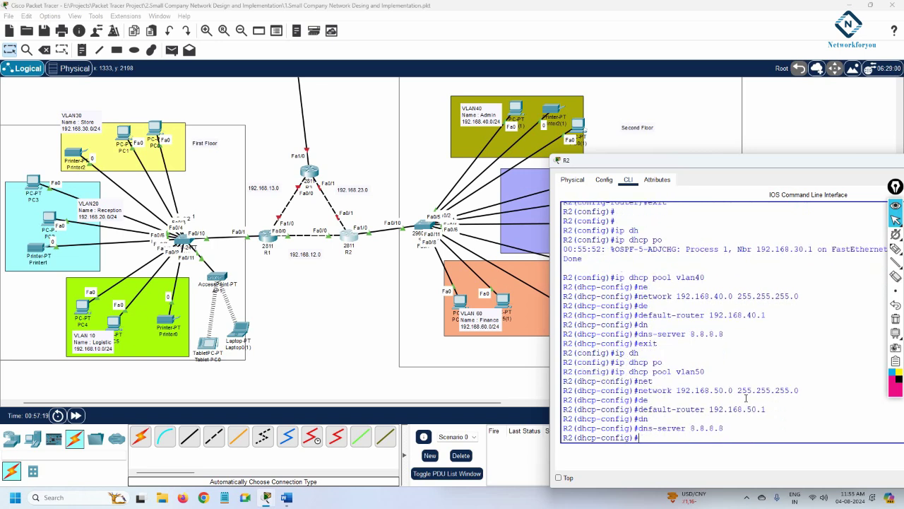
pyautogui.write('exit')
pyautogui.press('Return')
pyautogui.press('Return')
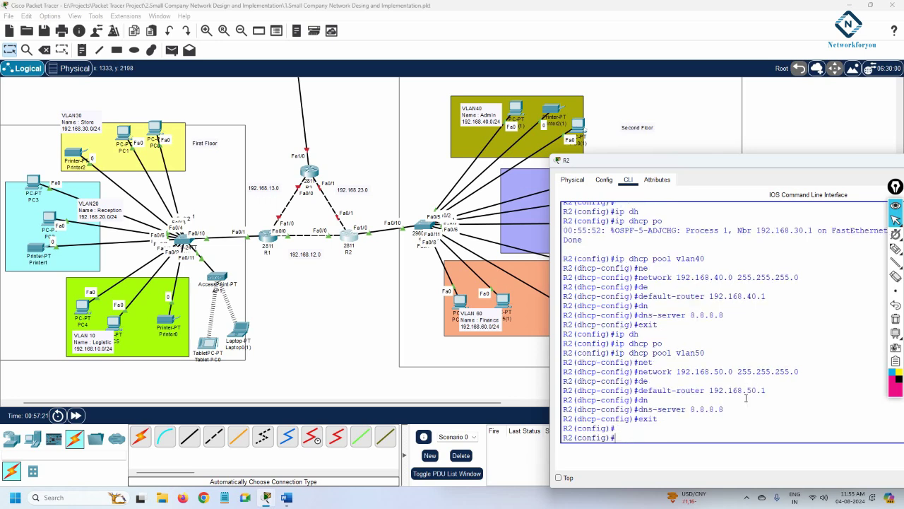
# Create a DHCP pool named vlan60 on R2
pyautogui.write('ip dh')
pyautogui.press('Tab')
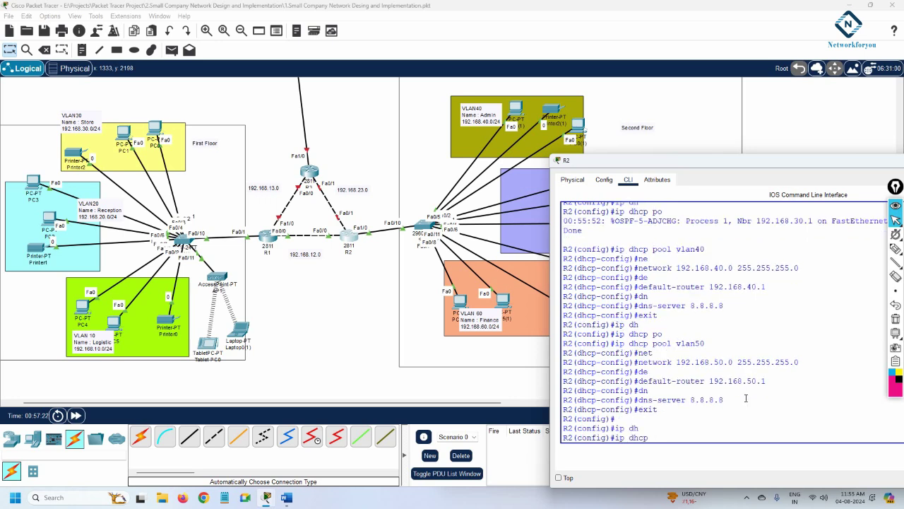
pyautogui.write('po')
pyautogui.press('Tab')
pyautogui.write('vlan')
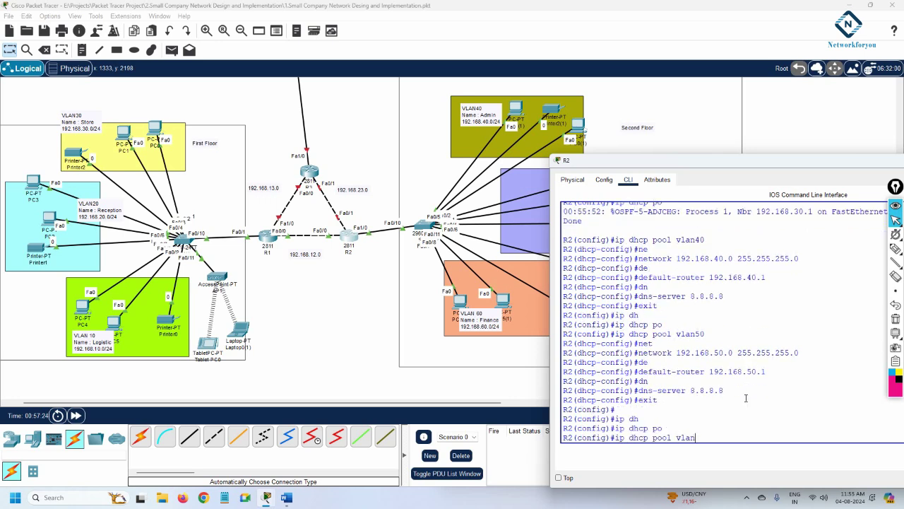
pyautogui.write('60')
pyautogui.press('Return')
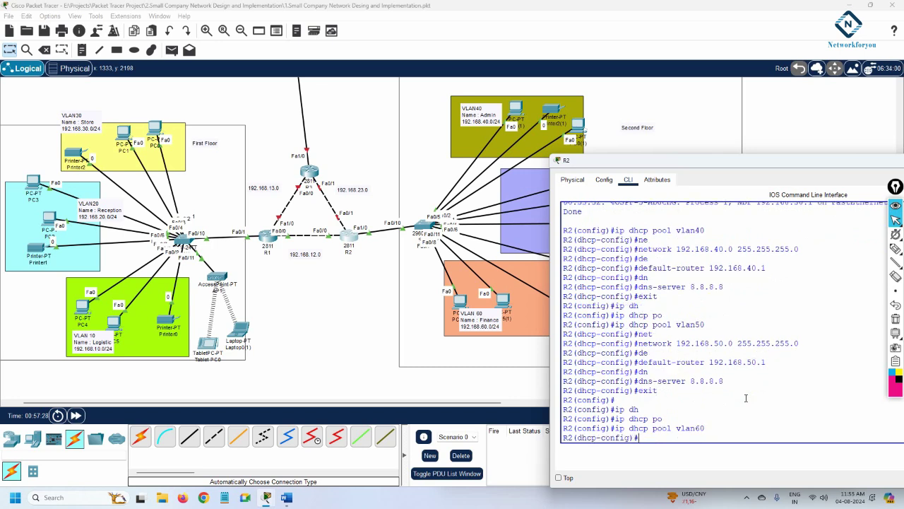
# Assign network 192.168.60.0 with mask 255.255.255.0 to the vlan60 DHCP pool
pyautogui.write('ne')
pyautogui.press('Tab')
pyautogui.write('192.168.60.')
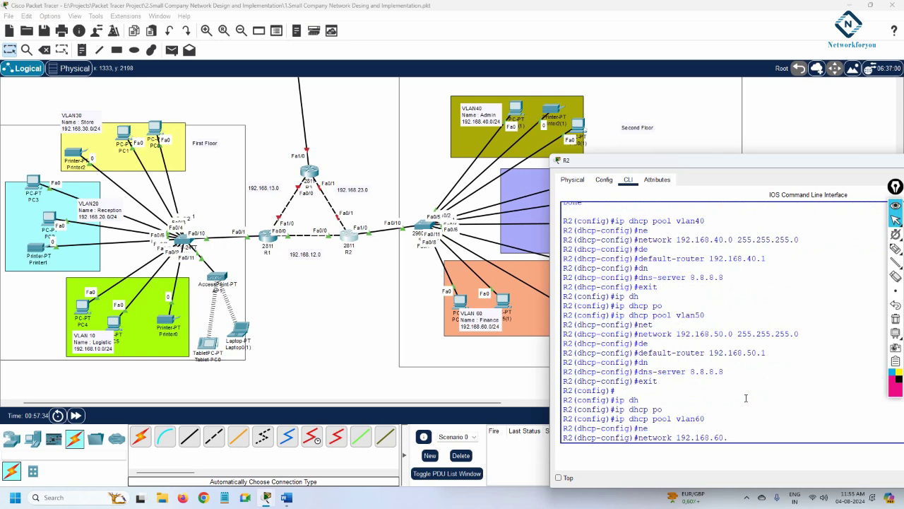
pyautogui.write('0 255.255.255.0')
pyautogui.press('Return')
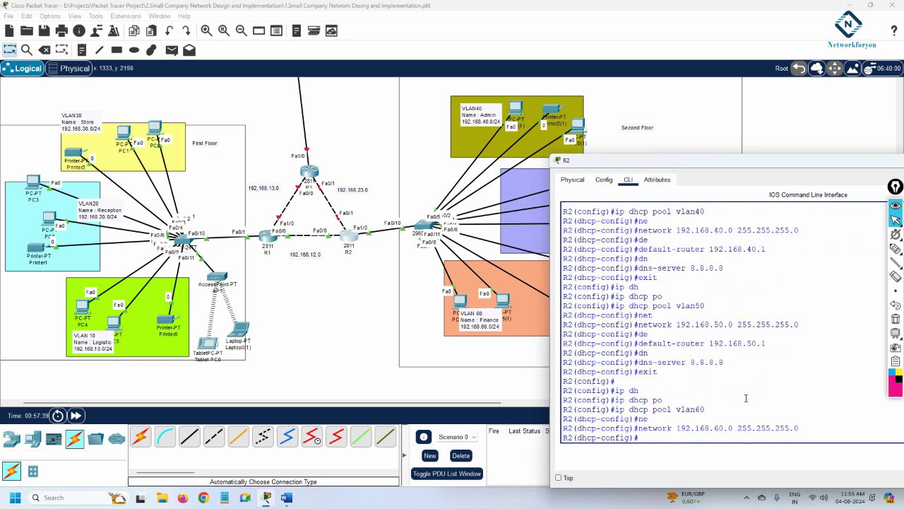
# Set the vlan60 DHCP pool's default router to 192.168.60.1
pyautogui.write('de')
pyautogui.press('Tab')
pyautogui.write('192')
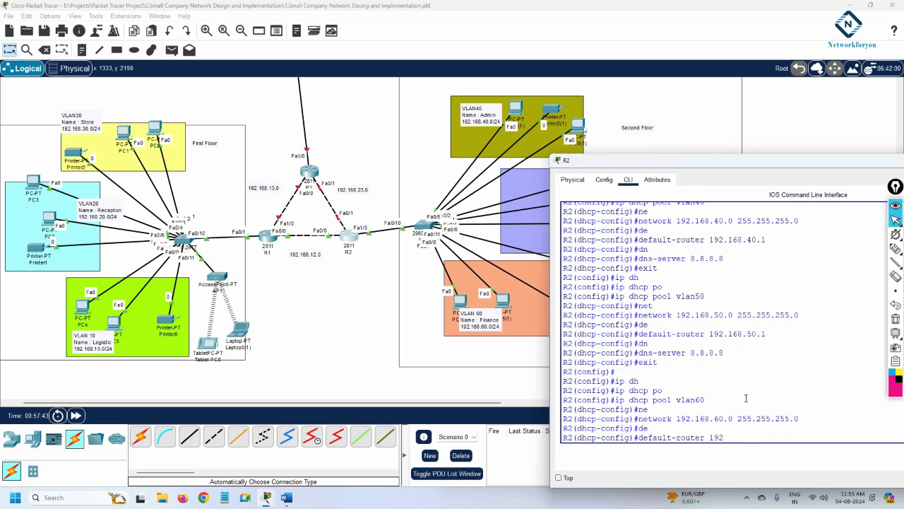
pyautogui.write('.168.60.1')
pyautogui.press('Return')
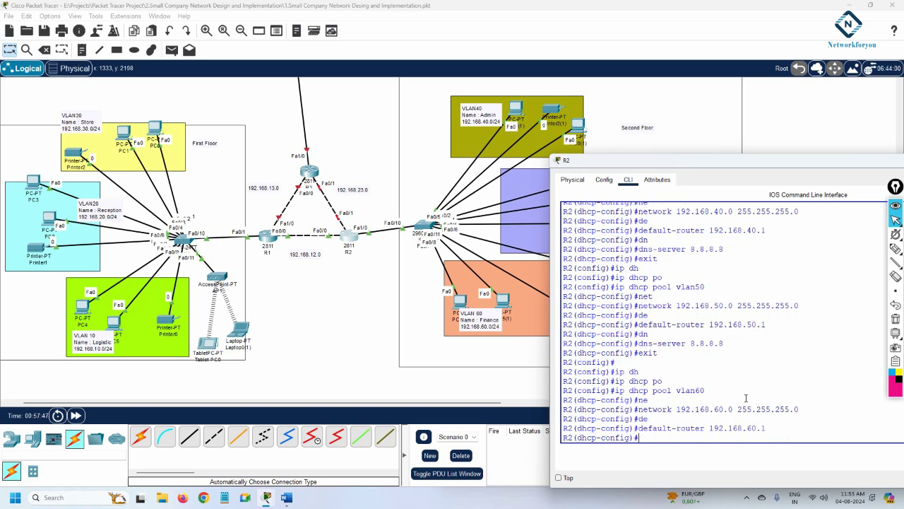
# Set the vlan60 DHCP pool's DNS server to 8.8.8.8 and return to global configuration mode
pyautogui.write('dn')
pyautogui.press('Tab')
pyautogui.write('8.')
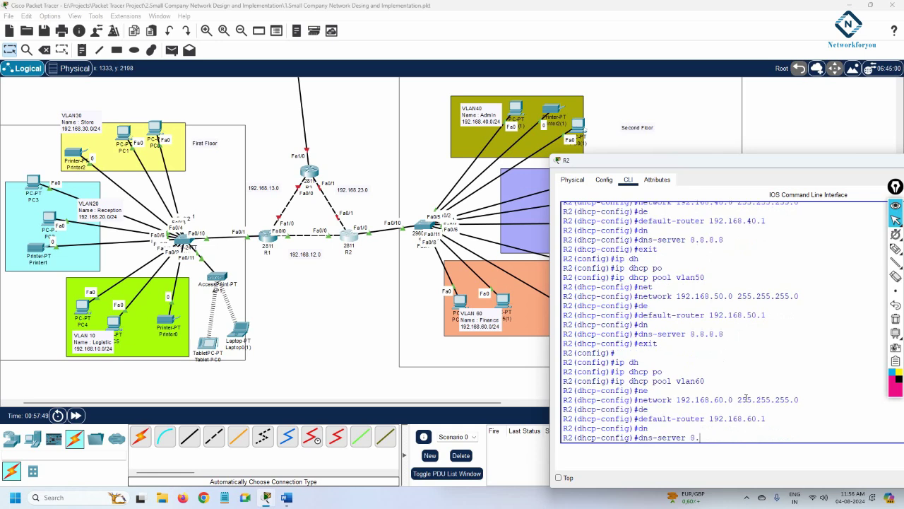
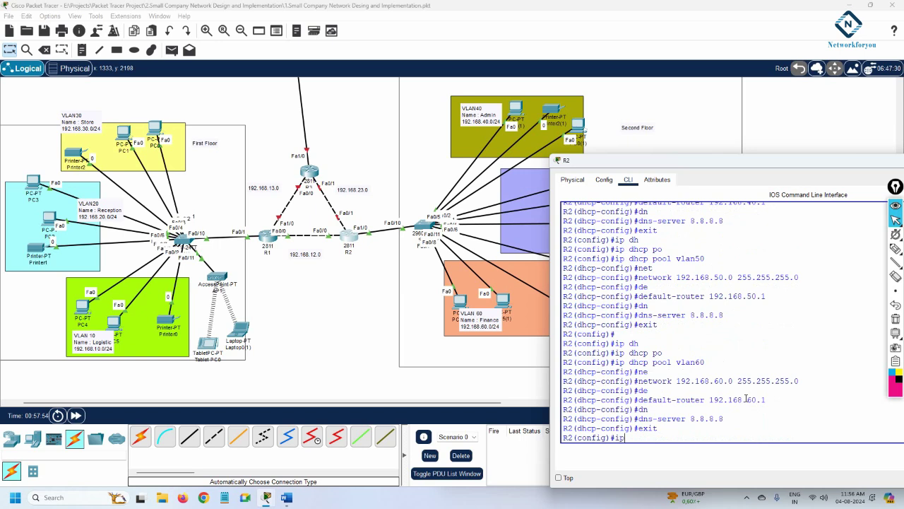
# Exclude 192.168.40.1 from DHCP assignment on R2
pyautogui.press('BackSpace')
pyautogui.write('ip dh')
pyautogui.press('Tab')
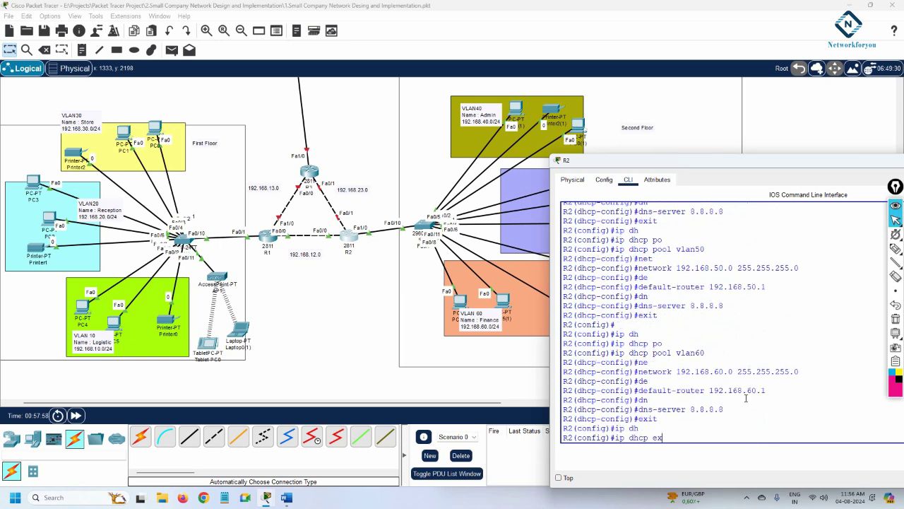
pyautogui.write('ex')
pyautogui.press('Tab')
pyautogui.write('192.1')
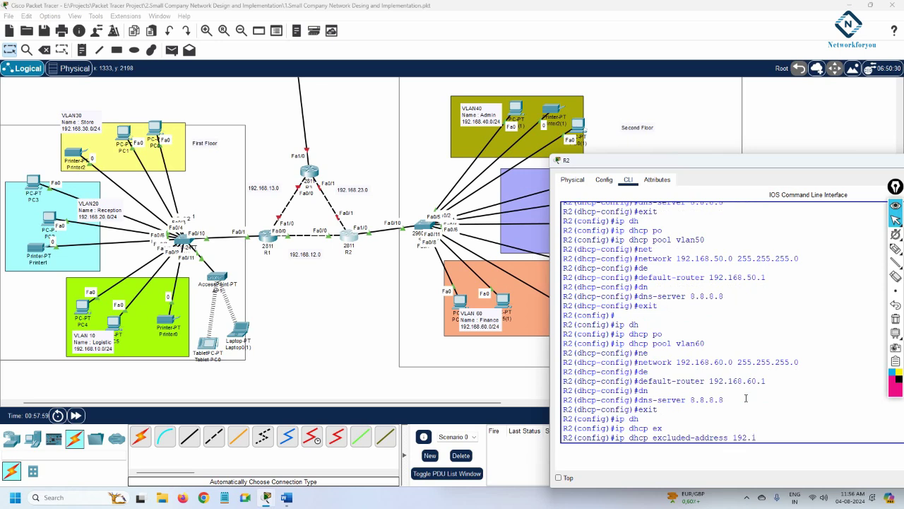
pyautogui.write('68.40.1')
pyautogui.press('Tab')
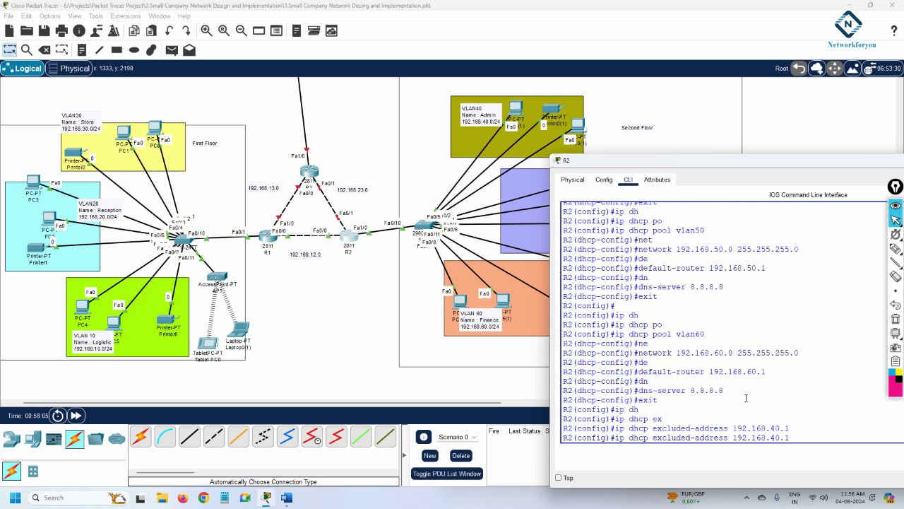
# Exclude 192.168.50.1 from DHCP assignment on R2
pyautogui.press('BackSpace')
pyautogui.press('BackSpace')
pyautogui.press('BackSpace')
pyautogui.press('BackSpace')
pyautogui.write('50.1')
pyautogui.press('Return')
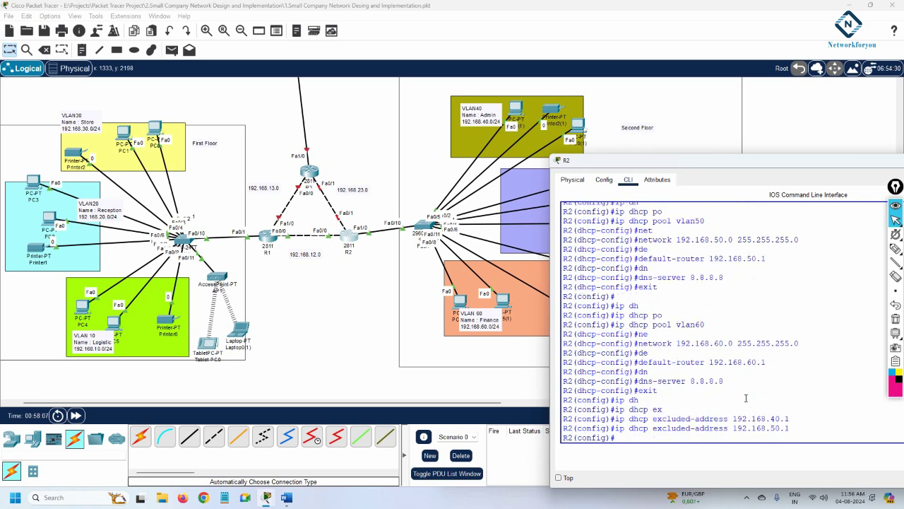
# Exclude 192.168.60.1 from DHCP assignment on R2
pyautogui.press('Up')
pyautogui.press('BackSpace')
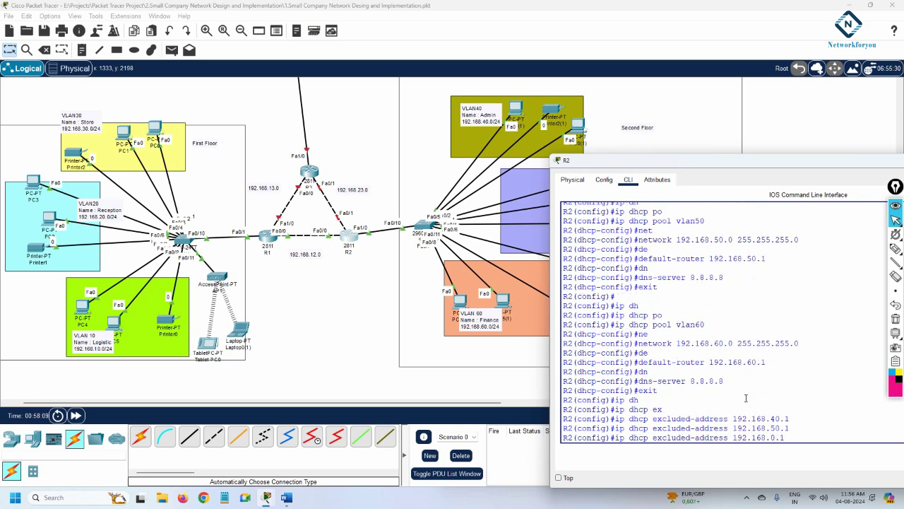
pyautogui.write('6')
pyautogui.press('Return')
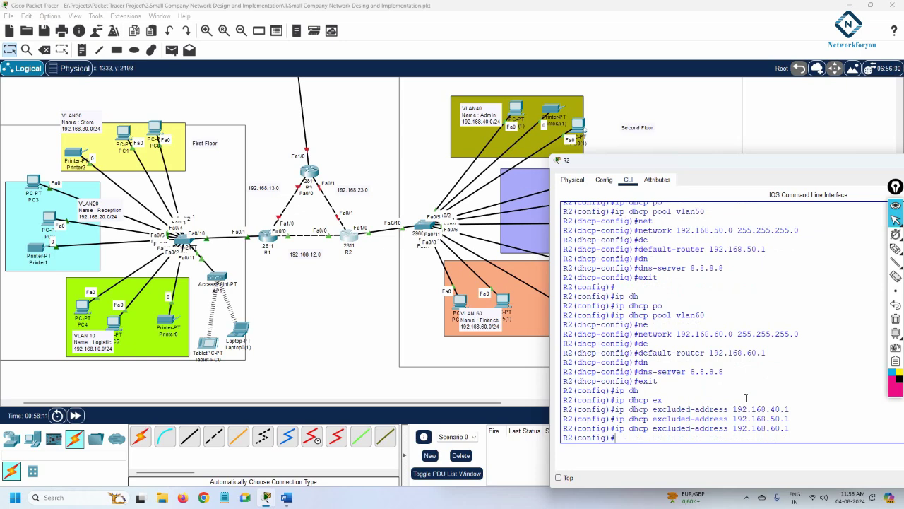
# Save R2's running configuration with do wr and close the router's window
pyautogui.write('do wr')
pyautogui.press('Return')
pyautogui.press('Return')
pyautogui.press('Return')
pyautogui.press('Return')
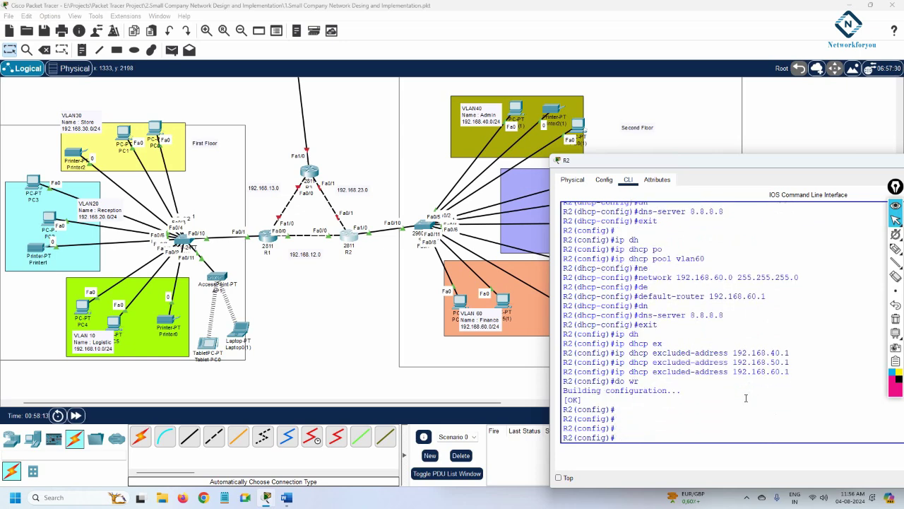
pyautogui.write('do wr')
pyautogui.press('Return')
pyautogui.press('Return')
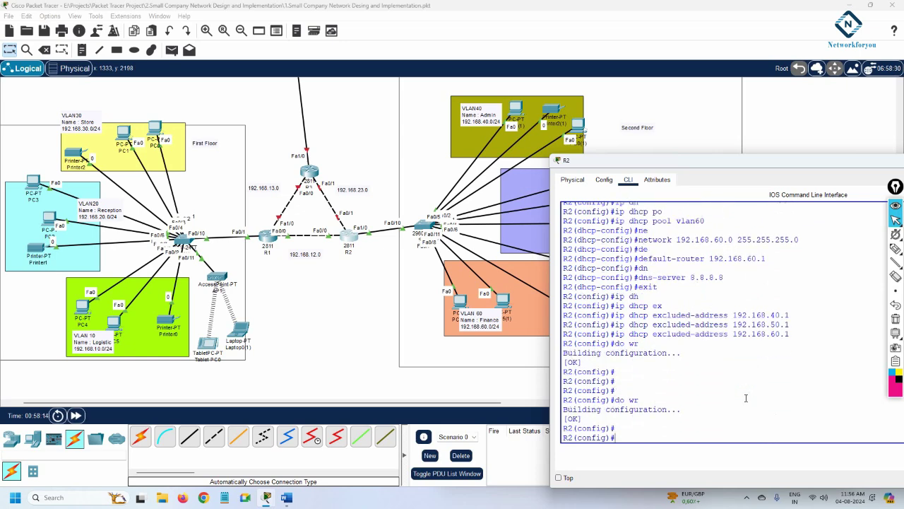
pyautogui.moveTo(786, 170); pyautogui.dragTo(531, 185)
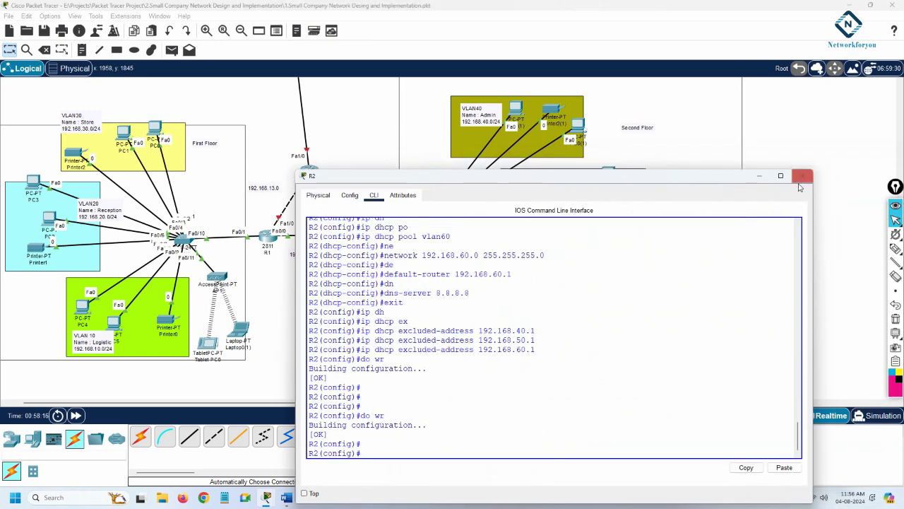
pyautogui.click(801, 178)
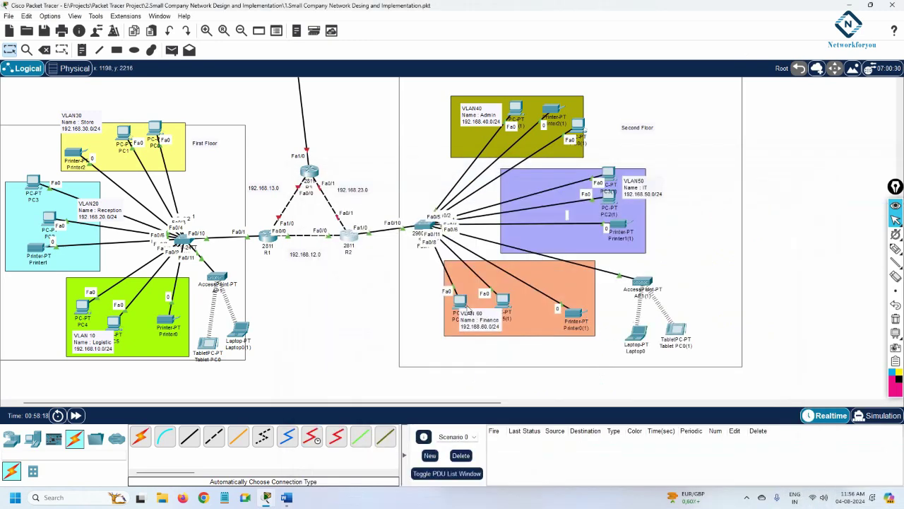
# Set PC4(1) in the VLAN 60 Finance area to obtain its IP configuration by DHCP
pyautogui.click(462, 303)
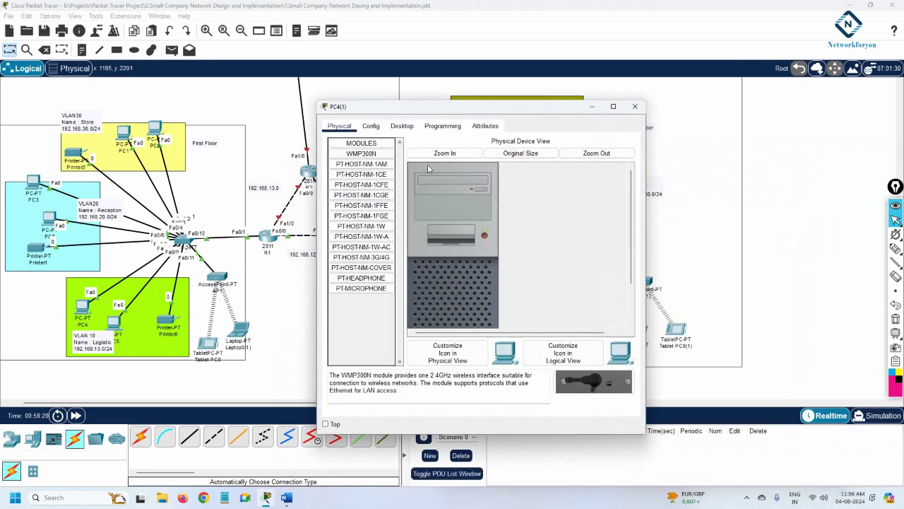
pyautogui.click(399, 127)
pyautogui.click(349, 169)
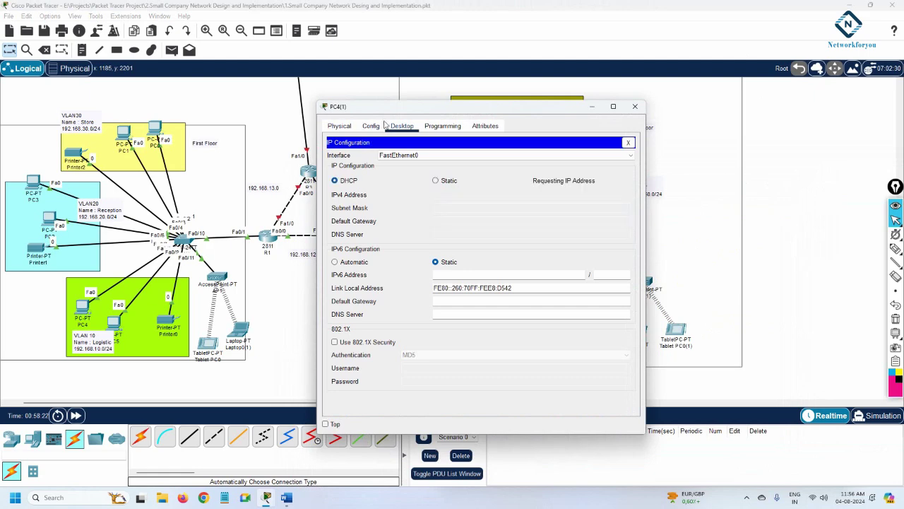
pyautogui.moveTo(394, 107); pyautogui.dragTo(659, 143)
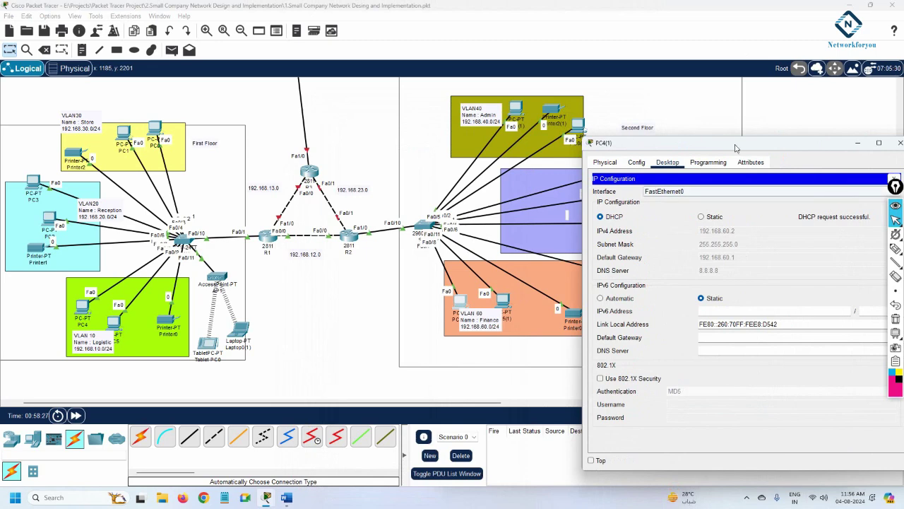
pyautogui.click(900, 143)
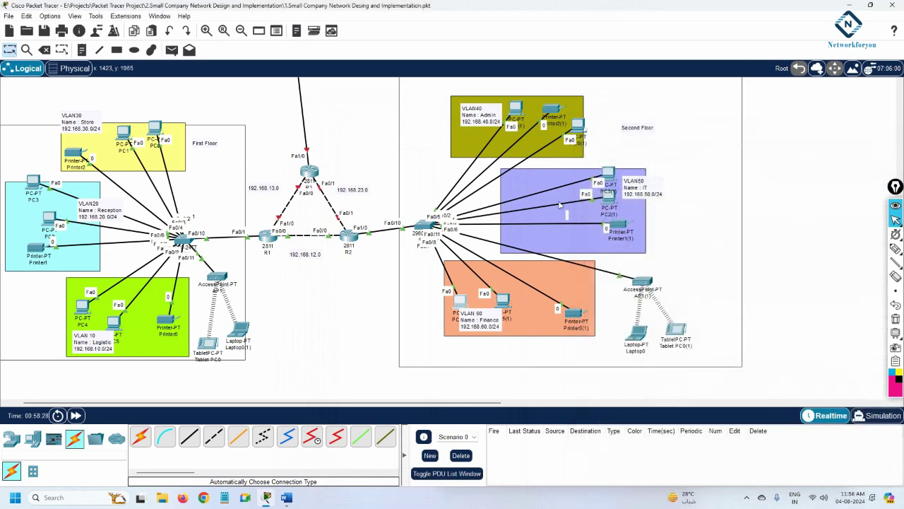
# Set PC3(1) in the VLAN 50 IT area to obtain its IP configuration by DHCP
pyautogui.click(609, 177)
pyautogui.click(402, 126)
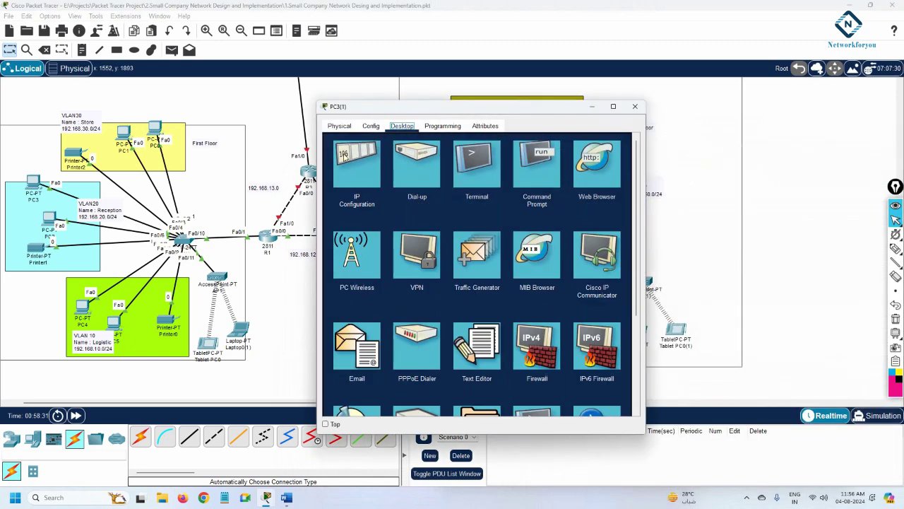
pyautogui.click(344, 157)
pyautogui.click(348, 180)
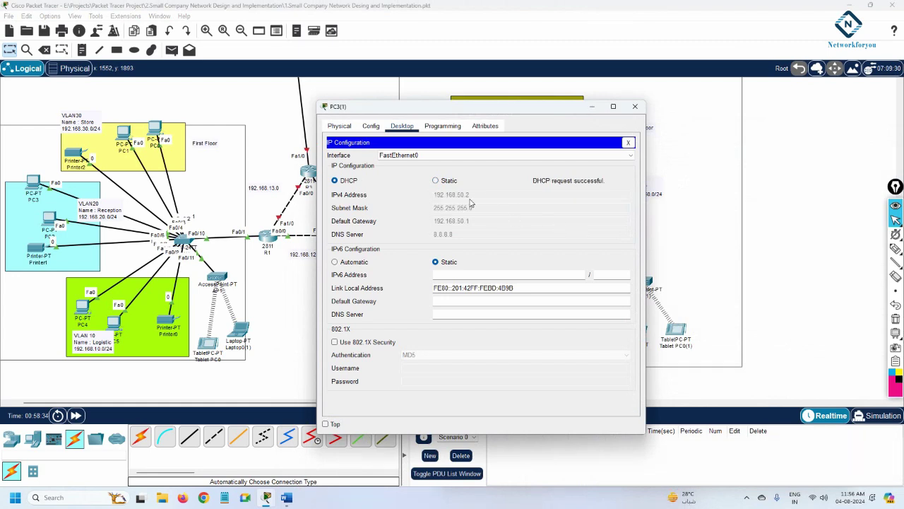
pyautogui.click(635, 106)
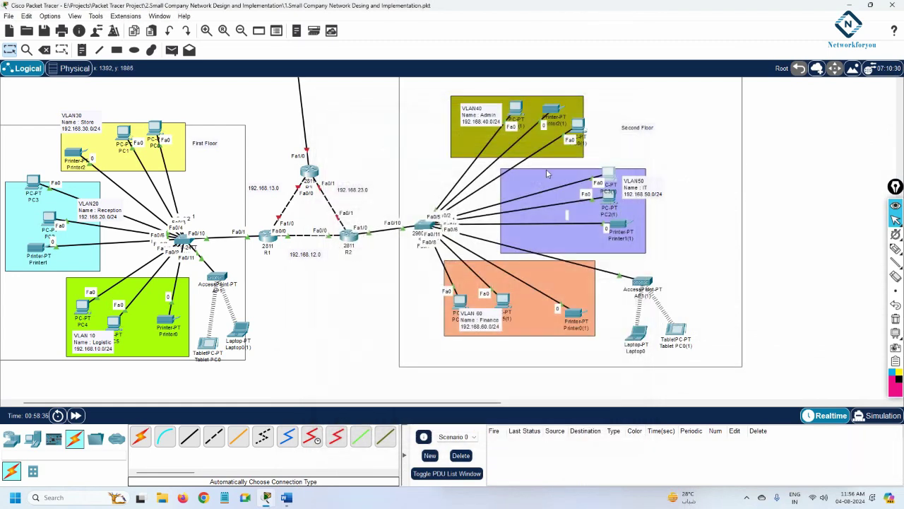
# Set PC1(1) in the VLAN 40 Admin area to obtain its IP configuration by DHCP
pyautogui.click(516, 110)
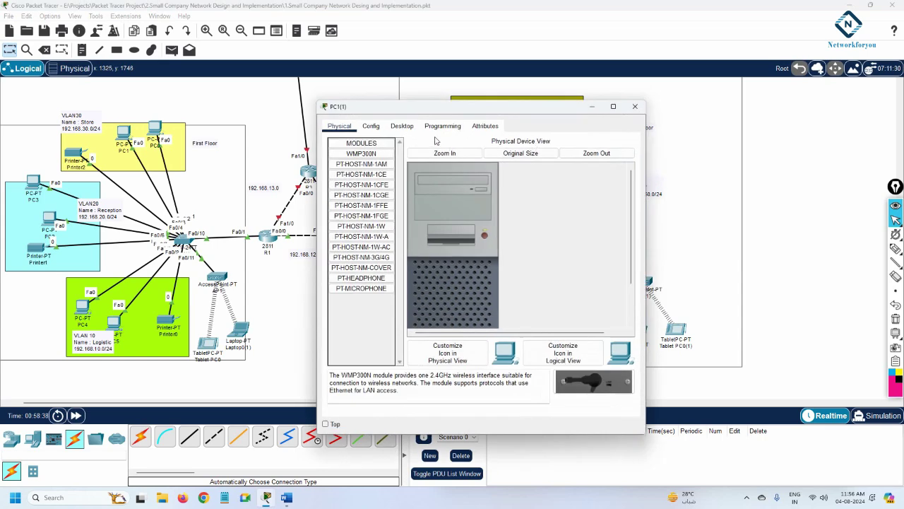
pyautogui.click(416, 127)
pyautogui.click(357, 164)
pyautogui.click(352, 181)
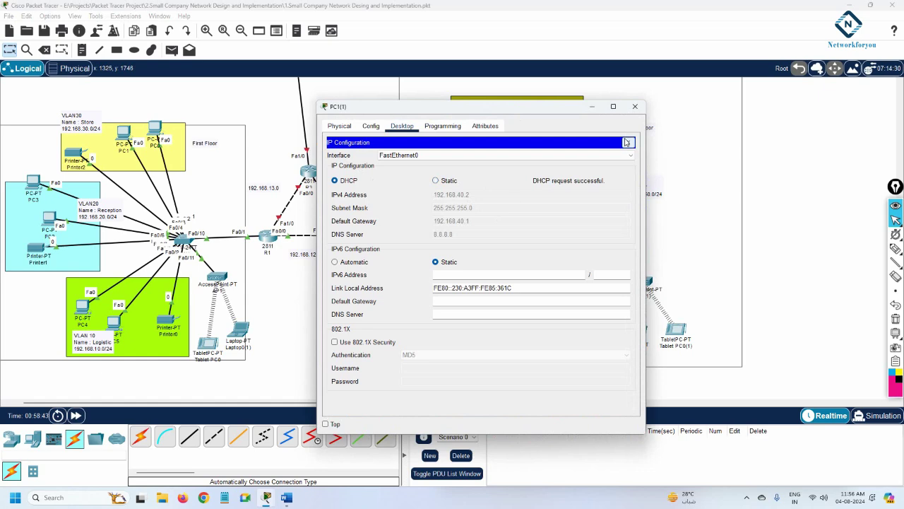
pyautogui.click(497, 108)
pyautogui.moveTo(497, 108); pyautogui.dragTo(751, 120)
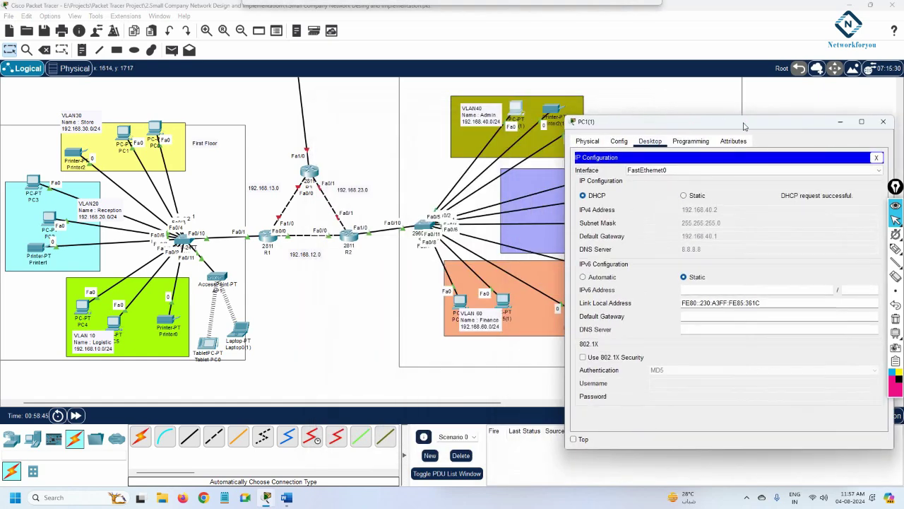
pyautogui.click(883, 120)
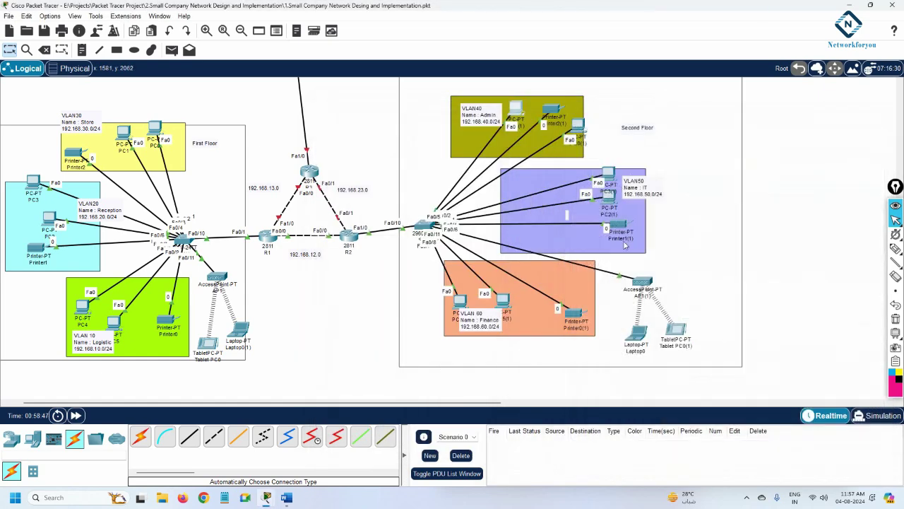
# Check PC4(1)'s IP configuration and ping 192.168.40.2 from its command prompt
pyautogui.click(460, 300)
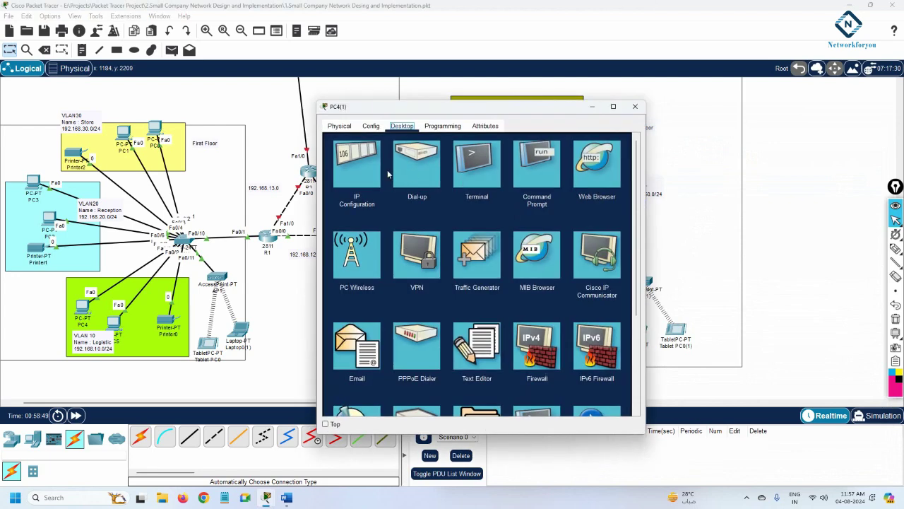
pyautogui.click(353, 170)
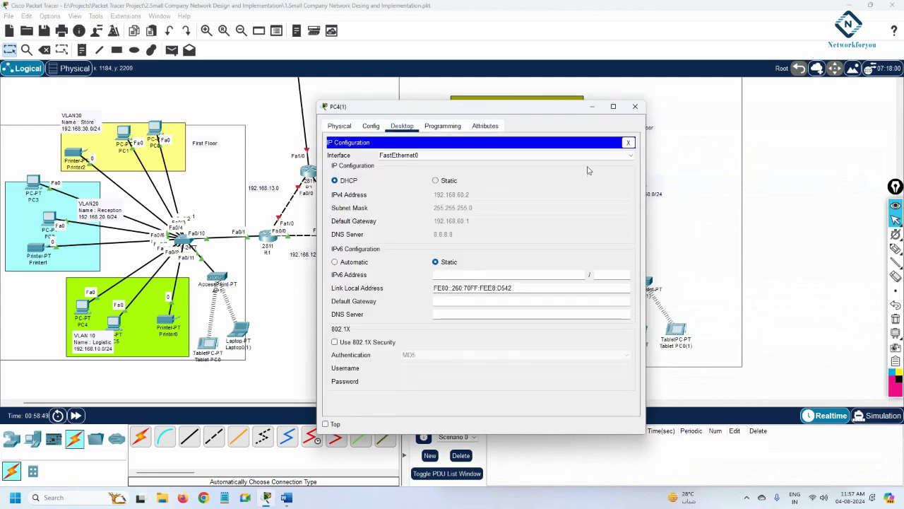
pyautogui.click(627, 143)
pyautogui.click(545, 171)
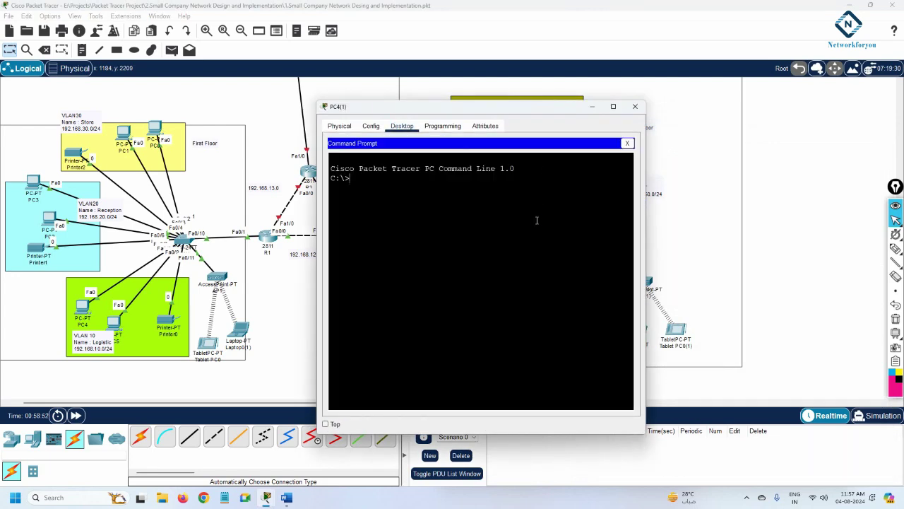
pyautogui.write('ping 192.168.40.2')
pyautogui.press('Return')
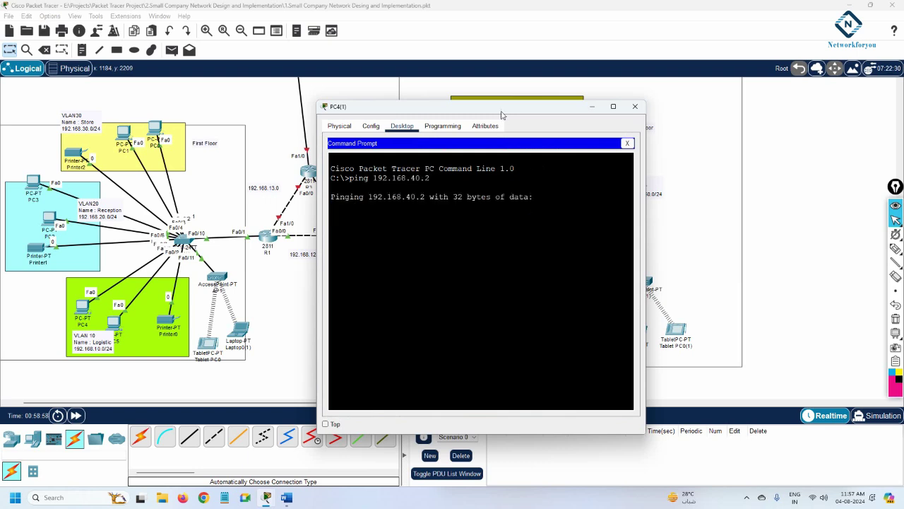
pyautogui.moveTo(498, 115); pyautogui.dragTo(715, 205)
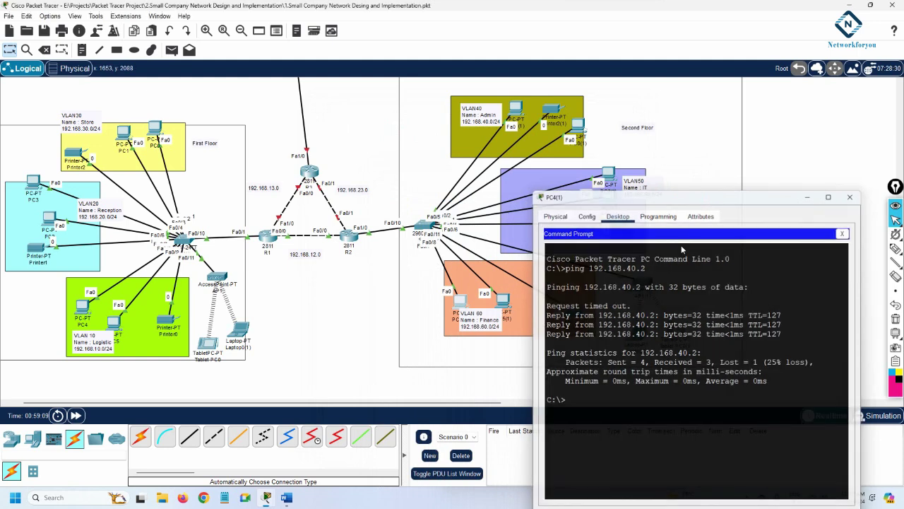
# Save R2's running configuration once more and close the router's window
pyautogui.click(348, 237)
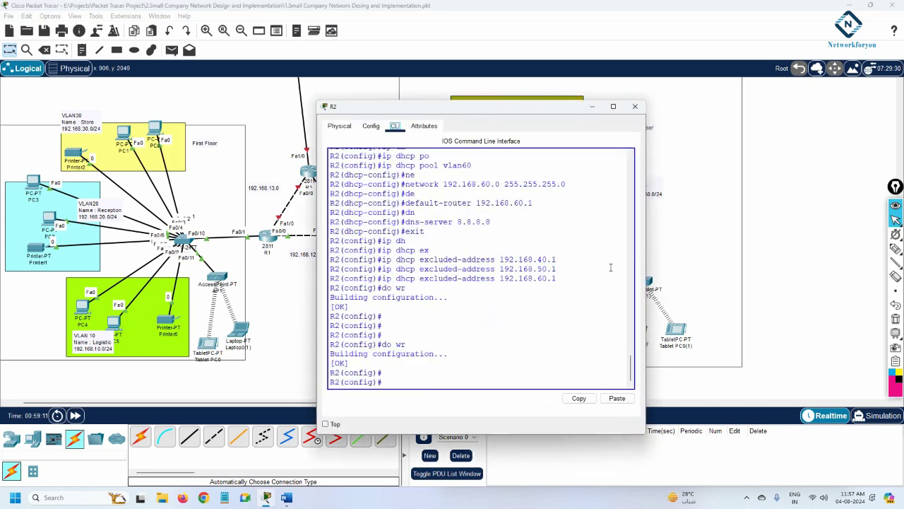
pyautogui.click(610, 268)
pyautogui.write('do wr')
pyautogui.press('Return')
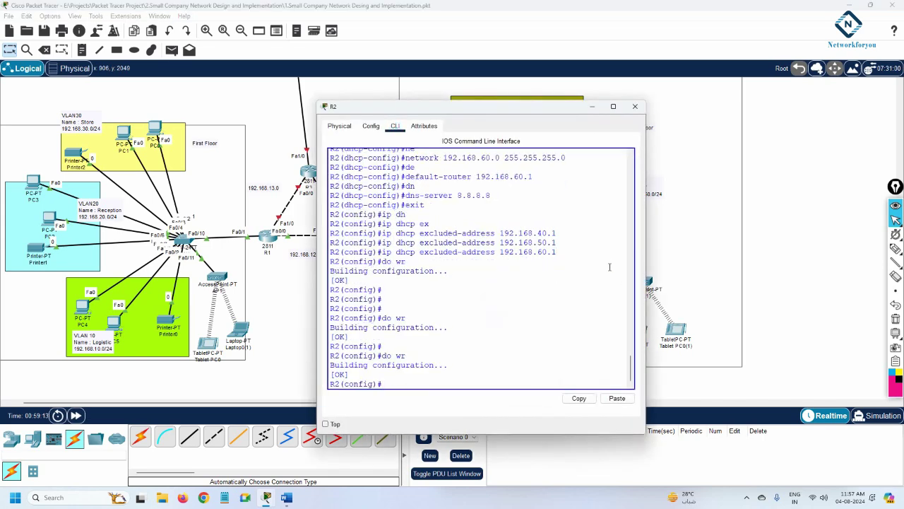
pyautogui.click(636, 106)
# Open the command line of switch SW2 and enter privileged EXEC mode with the enable password
pyautogui.click(422, 225)
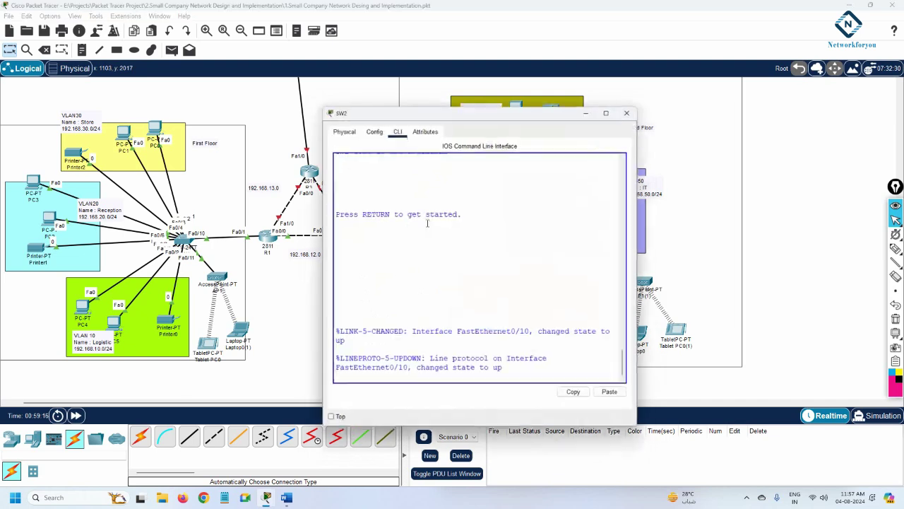
pyautogui.press('Return')
pyautogui.press('Return')
pyautogui.press('Return')
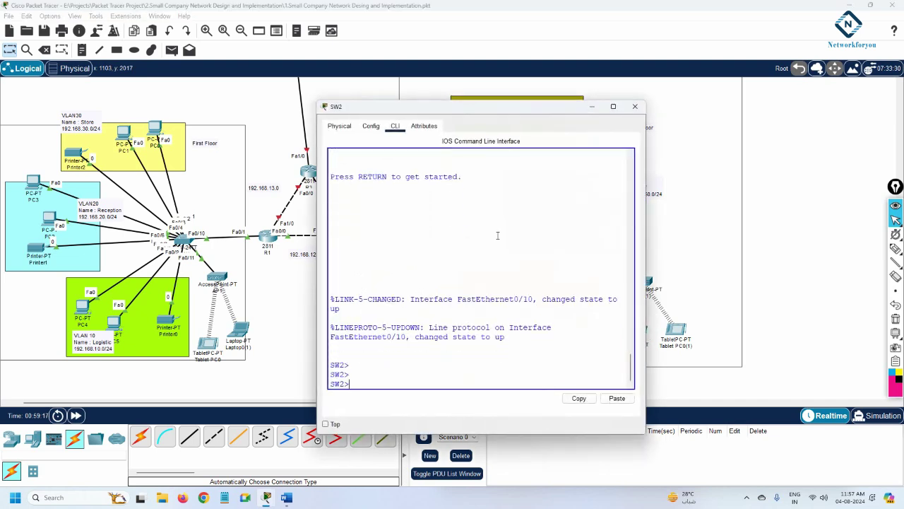
pyautogui.write('en')
pyautogui.press('Return')
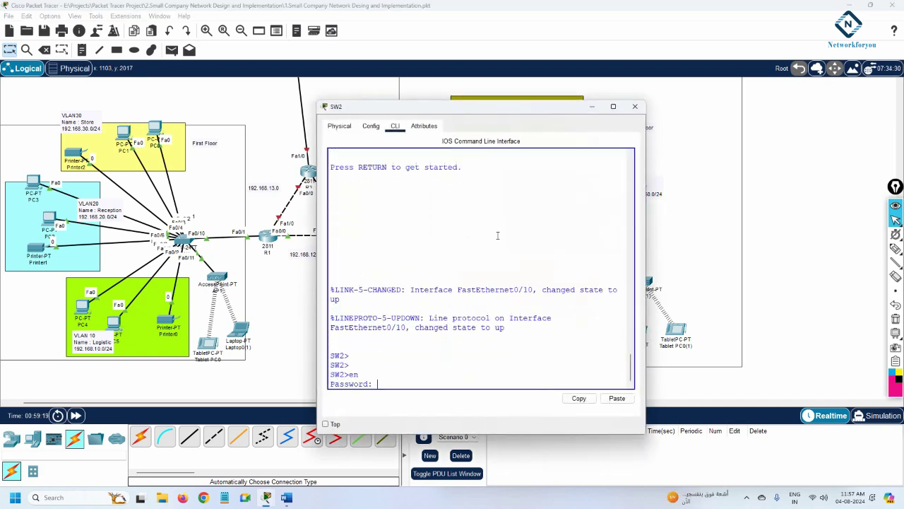
pyautogui.press('Return')
pyautogui.press('Return')
# Save SW2's running configuration with the wr command
pyautogui.write('do wr')
pyautogui.press('Return')
pyautogui.press('Return')
pyautogui.press('Return')
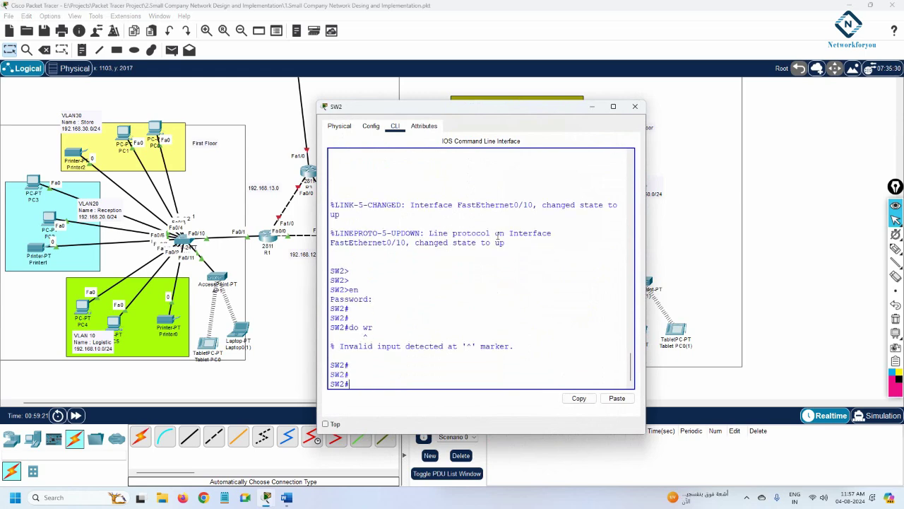
pyautogui.press('Return')
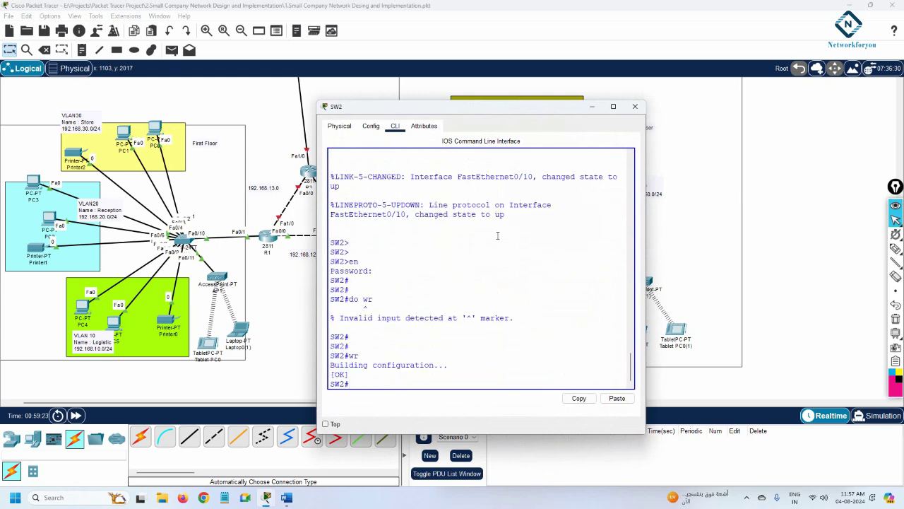
# Close SW2's window and open router R3's command line in a widened window placed clear of the routers
pyautogui.click(636, 106)
pyautogui.scroll(1, 468, 283)
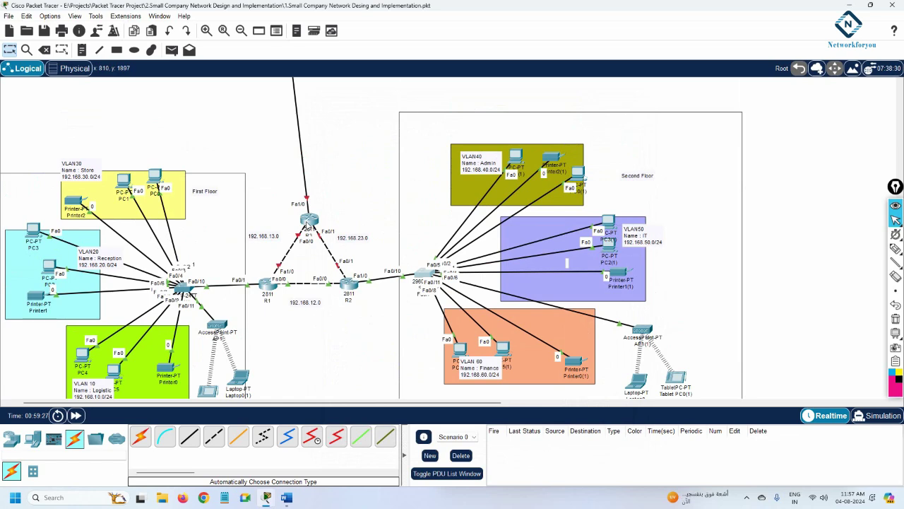
pyautogui.scroll(1, 309, 224)
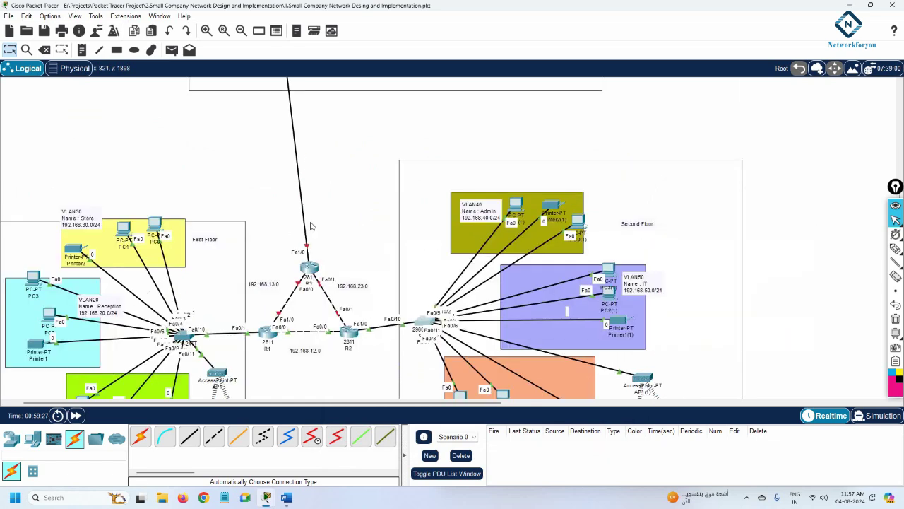
pyautogui.click(310, 268)
pyautogui.click(395, 126)
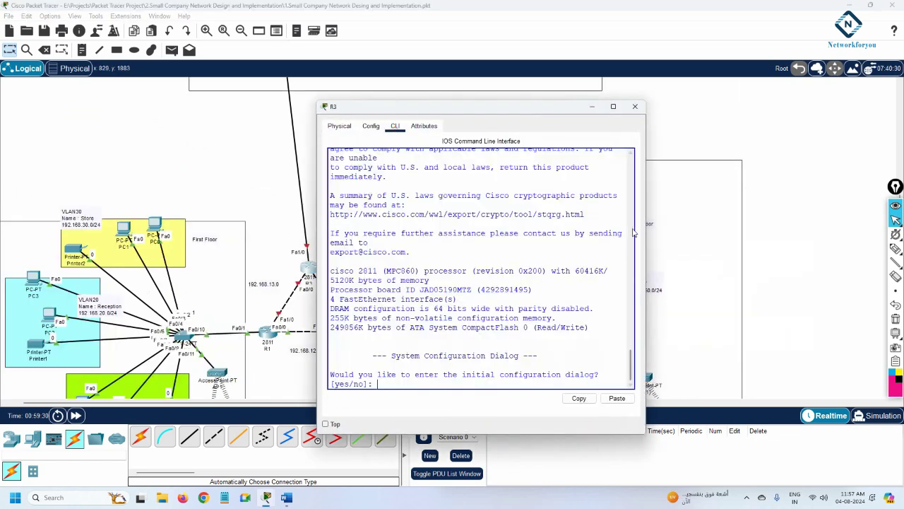
pyautogui.moveTo(645, 225); pyautogui.dragTo(755, 225)
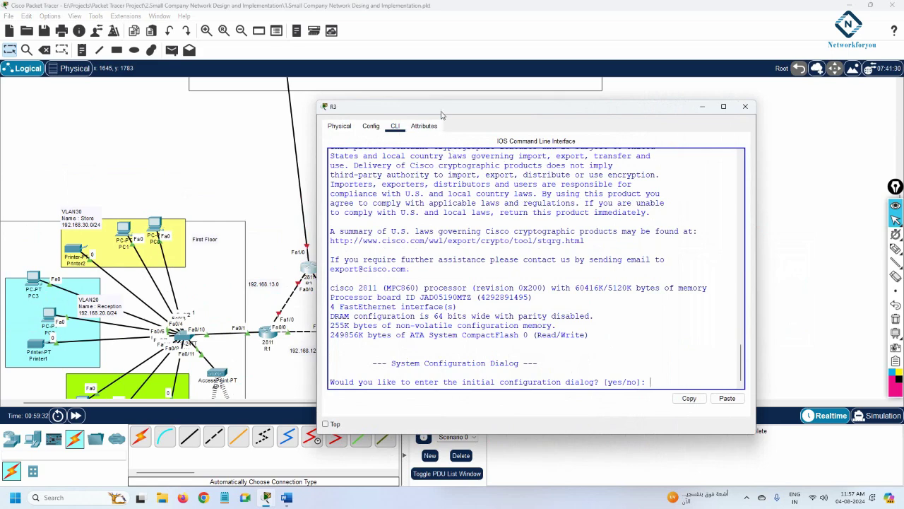
pyautogui.moveTo(441, 115); pyautogui.dragTo(586, 120)
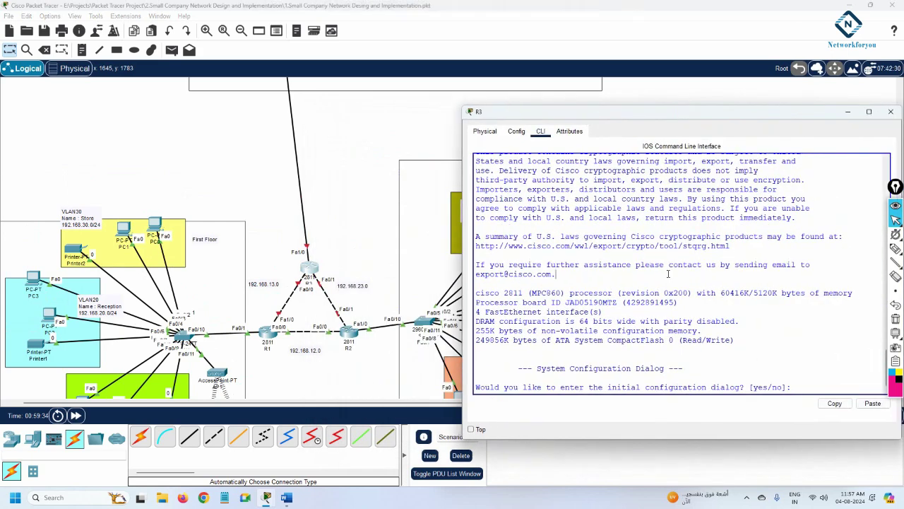
# Decline R3's initial configuration dialog and enter global configuration mode from privileged EXEC mode
pyautogui.press('Return')
pyautogui.press('Return')
pyautogui.press('Return')
pyautogui.write('en')
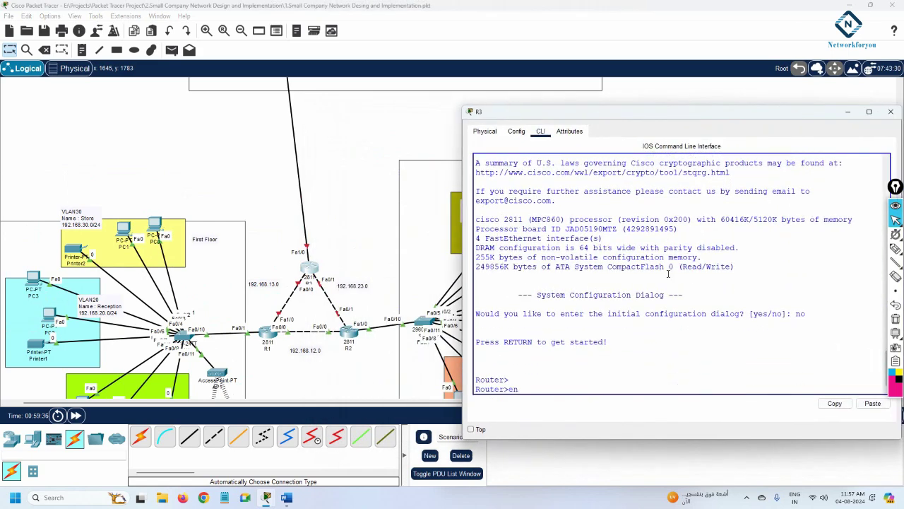
pyautogui.press('Return')
pyautogui.write('config t')
pyautogui.press('Return')
# Set the router's hostname to R3
pyautogui.write('h')
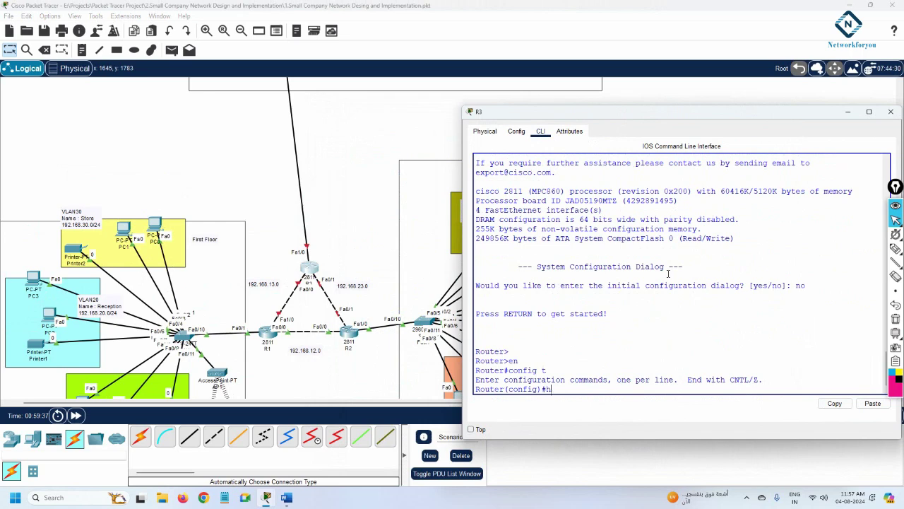
pyautogui.write('ost')
pyautogui.press('Tab')
pyautogui.write('R3')
pyautogui.press('Return')
pyautogui.press('Return')
pyautogui.press('Return')
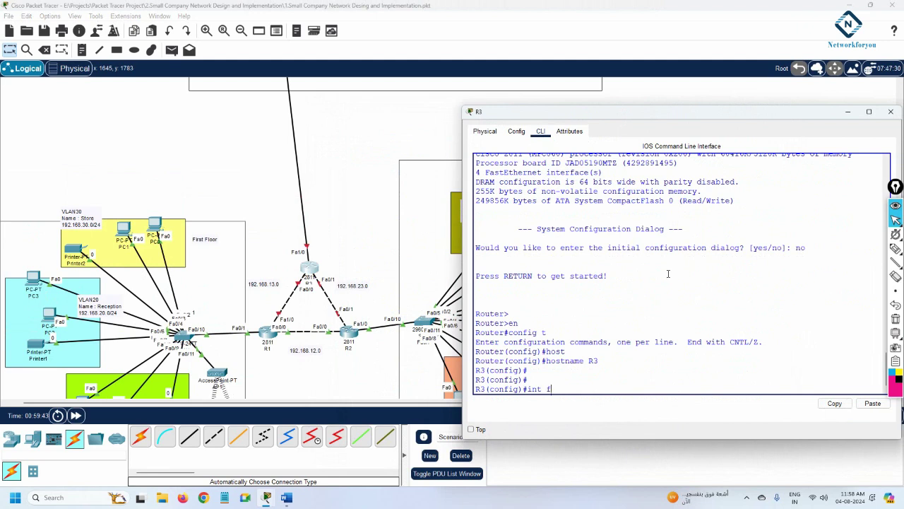
# Assign 192.168.13.3 with mask 255.255.255.0 to R3's interface f0/0 and enable the interface
pyautogui.write('int f0/0')
pyautogui.press('Return')
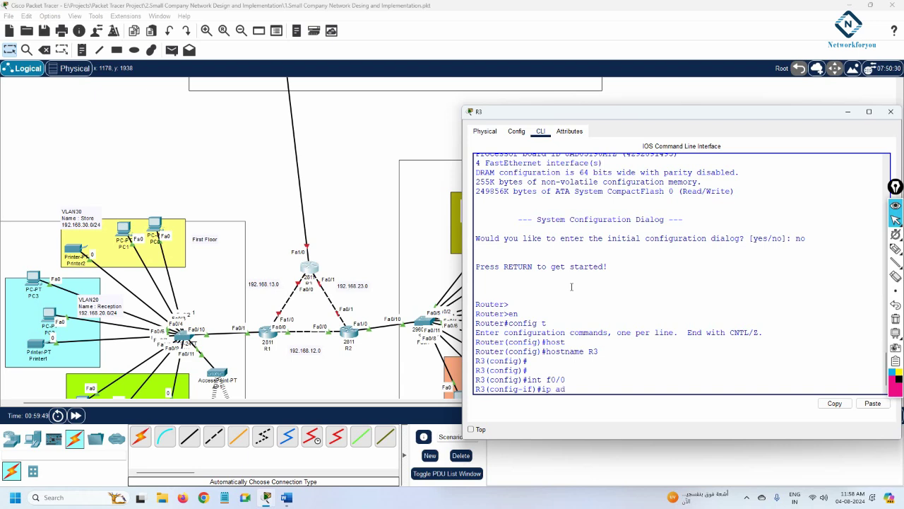
pyautogui.write('ip add 192.168.13.3 255.255.255.0')
pyautogui.press('Return')
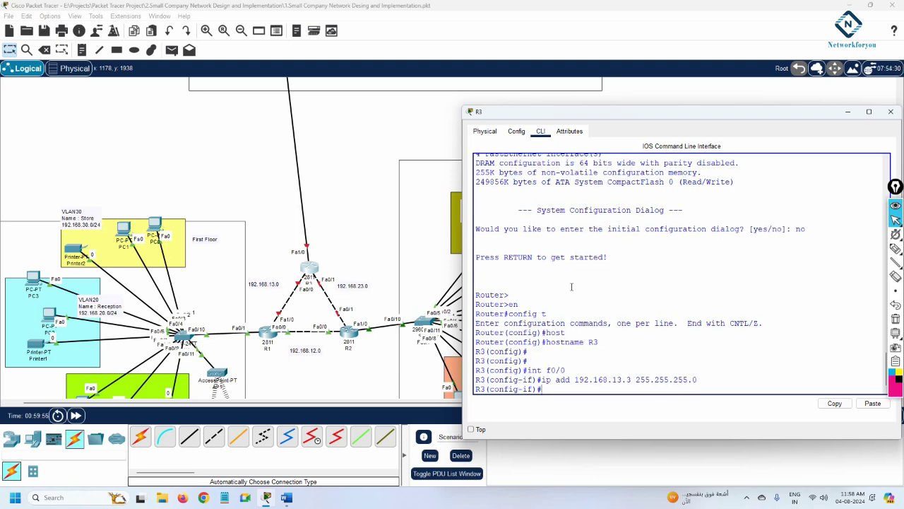
pyautogui.write('no sh')
pyautogui.press('Return')
pyautogui.press('Return')
# Assign 192.168.23.3 with mask 255.255.255.0 to R3's interface f0/1 and enable the interface
pyautogui.write('int f')
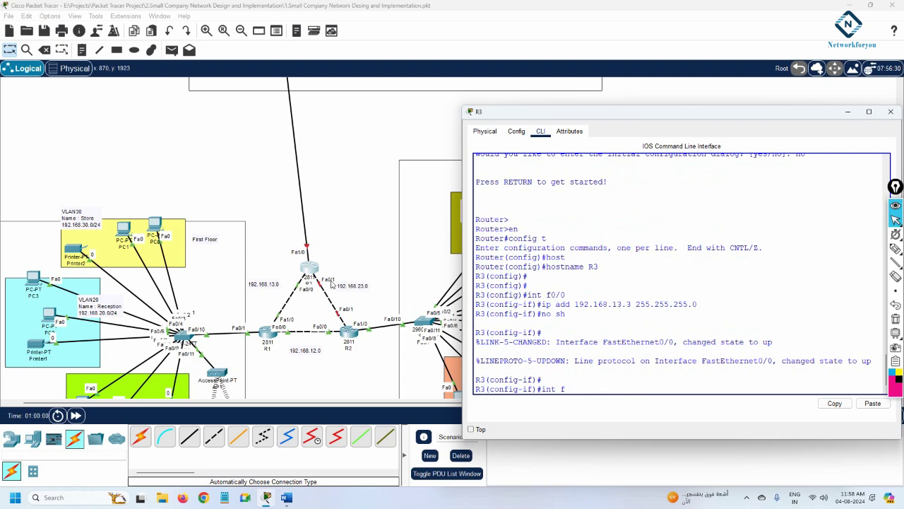
pyautogui.write('0/1')
pyautogui.press('Return')
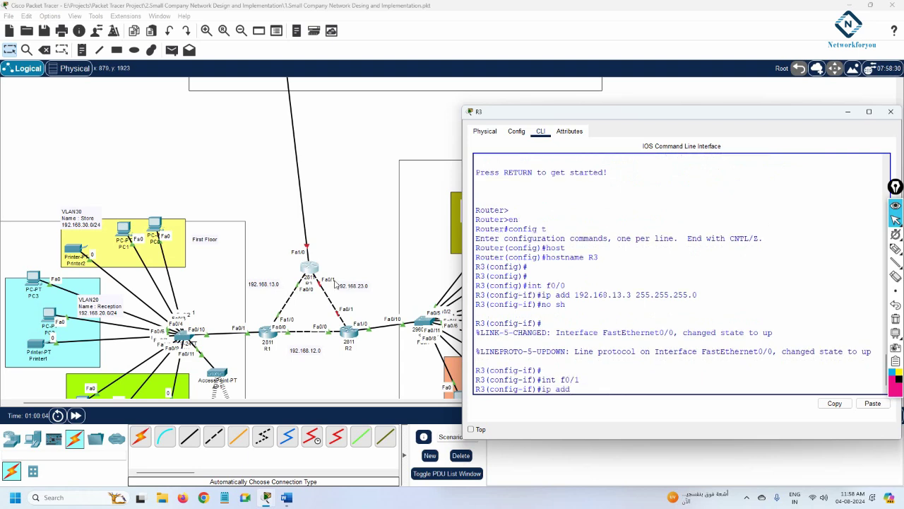
pyautogui.write('ip add 192.168.23.3 255.255.255.0')
pyautogui.press('Return')
pyautogui.write('no sh')
pyautogui.press('Return')
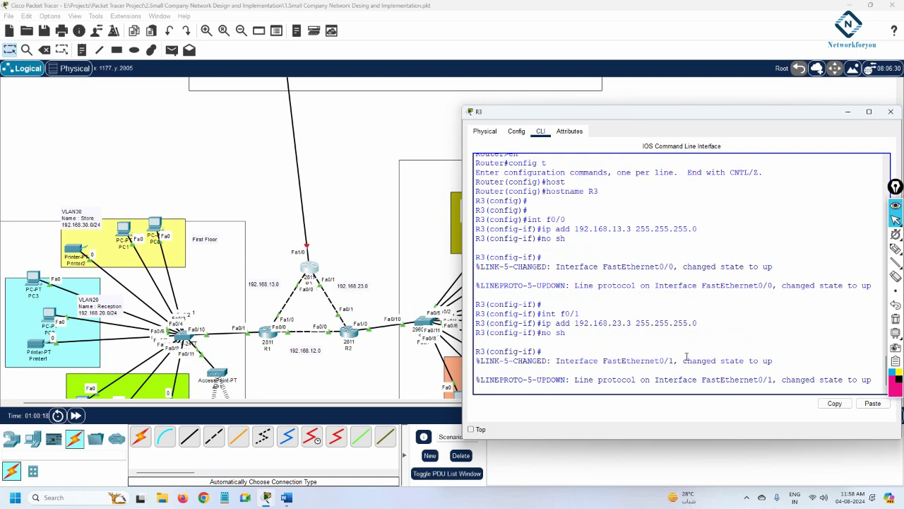
pyautogui.press('Return')
pyautogui.press('Return')
pyautogui.press('Return')
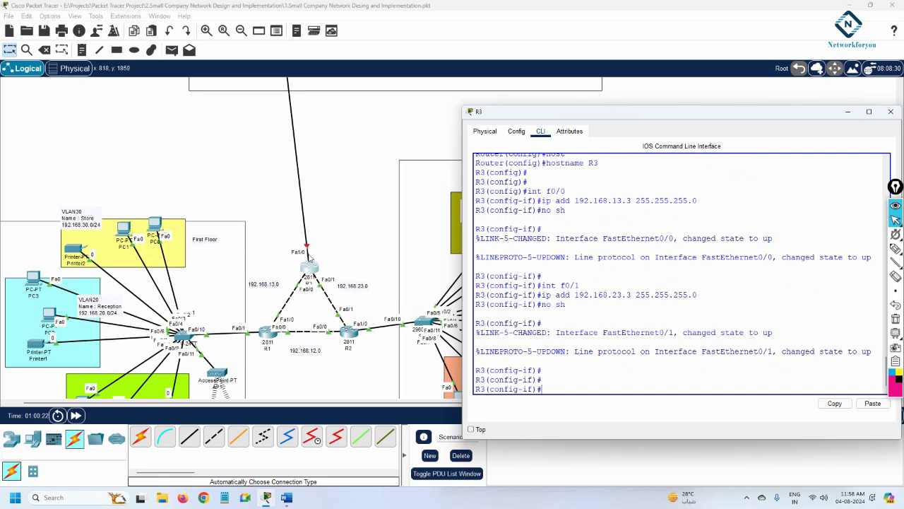
# Enable R3's interface f1/0 towards the third-floor switch and return to global configuration mode
pyautogui.scroll(4, 311, 259)
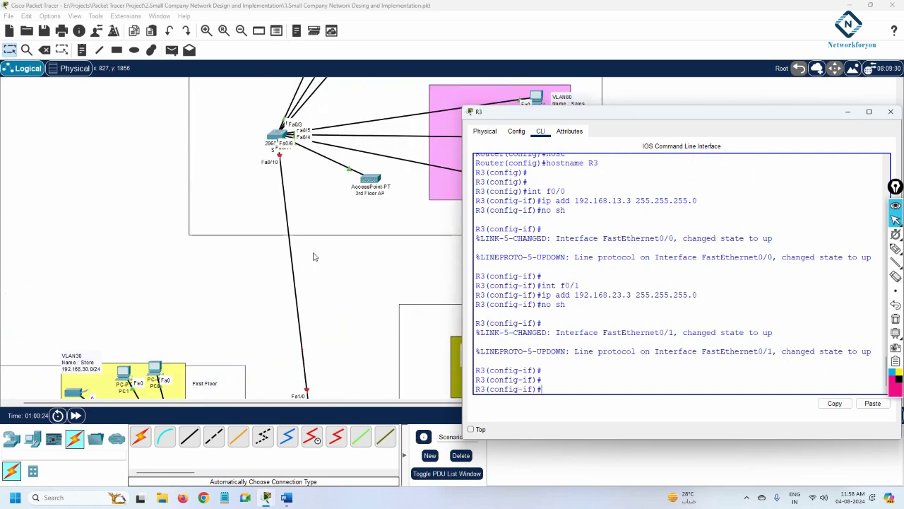
pyautogui.scroll(5, 314, 257)
pyautogui.scroll(-4, 311, 189)
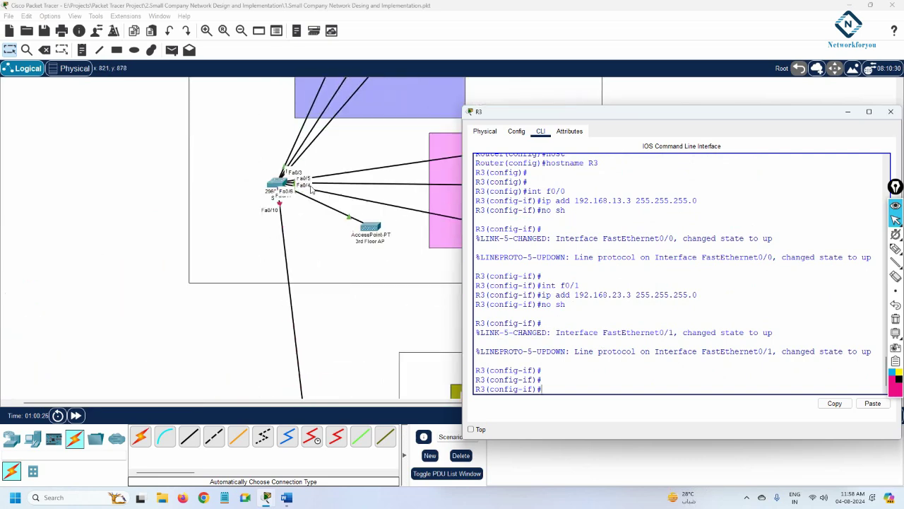
pyautogui.moveTo(515, 112)
pyautogui.mouseDown()
pyautogui.moveTo(571, 263)
pyautogui.moveTo(525, 120)
pyautogui.mouseUp()
pyautogui.scroll(-4, 309, 247)
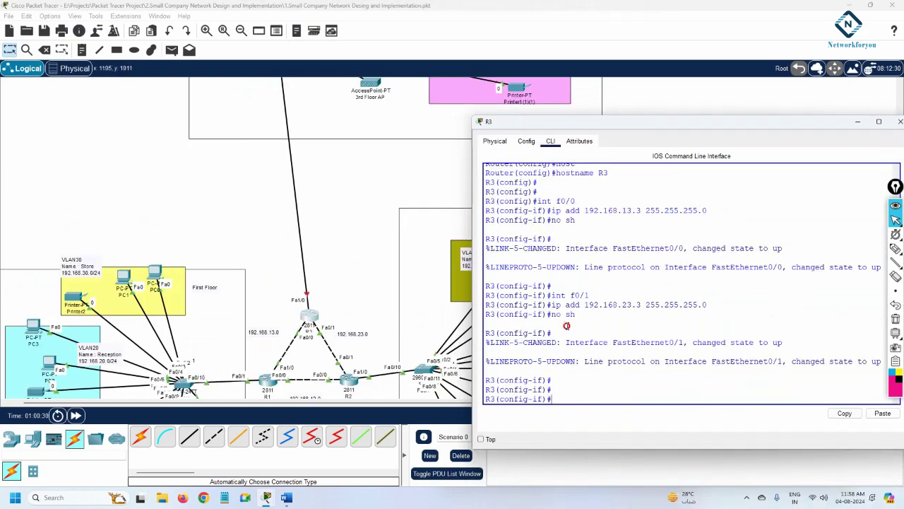
pyautogui.write('it')
pyautogui.press('Return')
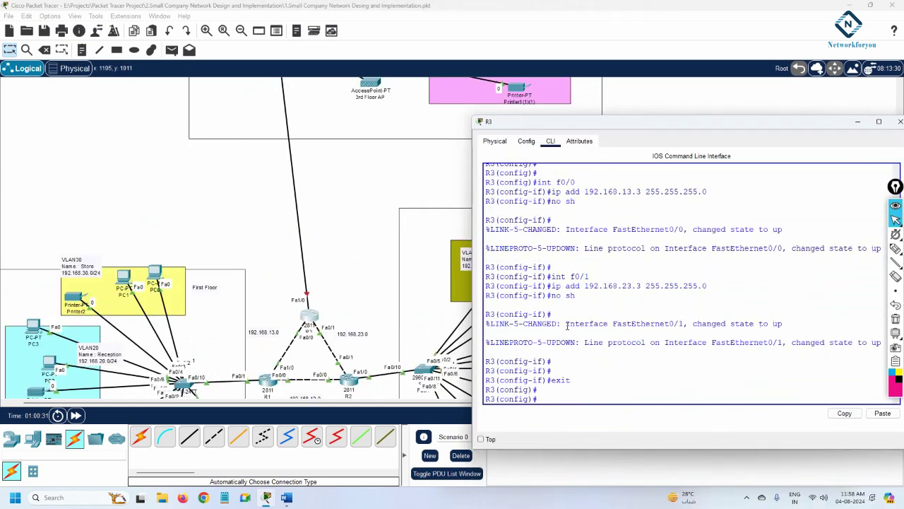
pyautogui.press('Return')
pyautogui.write('int f1')
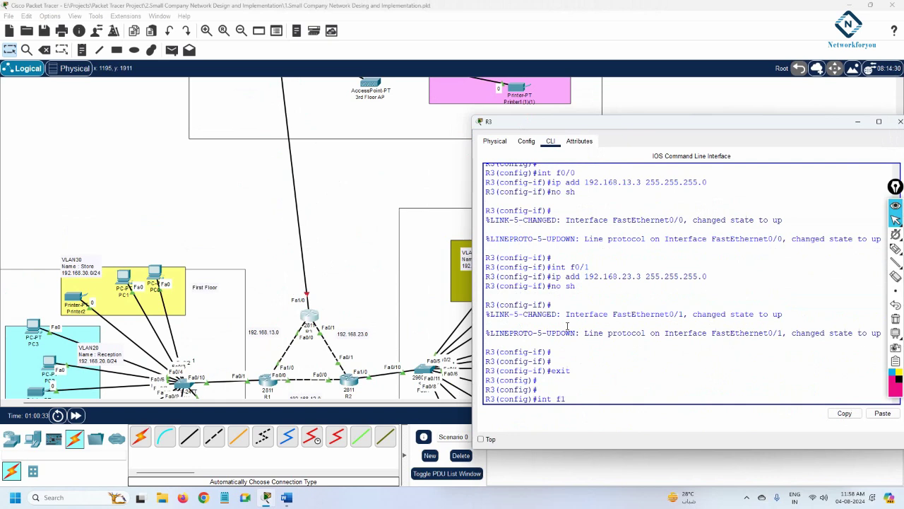
pyautogui.write('/0')
pyautogui.press('Return')
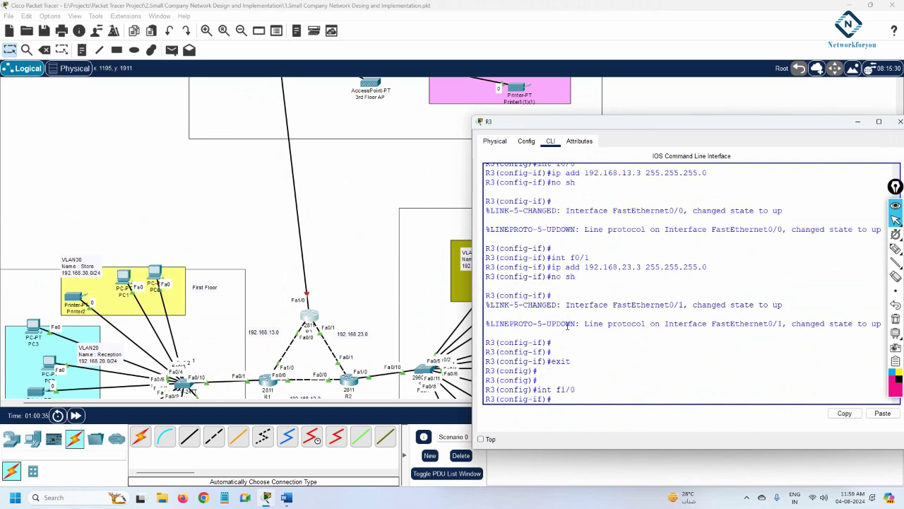
pyautogui.write('no sh')
pyautogui.press('Return')
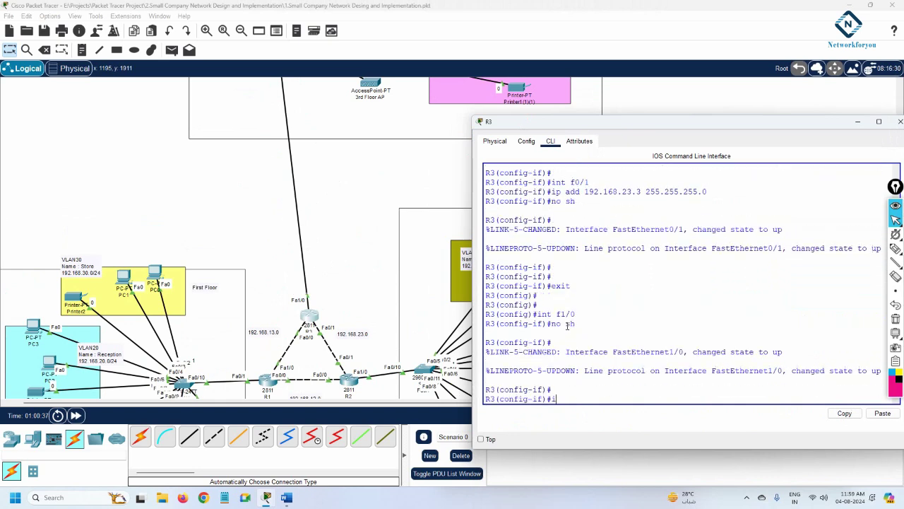
pyautogui.write('exit')
pyautogui.press('Return')
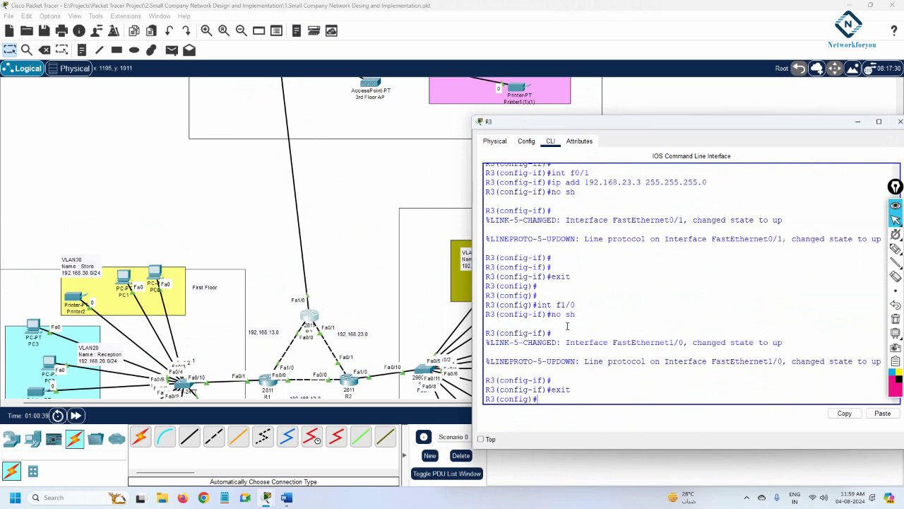
# Reissue no shutdown on R3's interface f1/0, remove any IP address from it and exit interface configuration
pyautogui.press('Return')
pyautogui.press('Return')
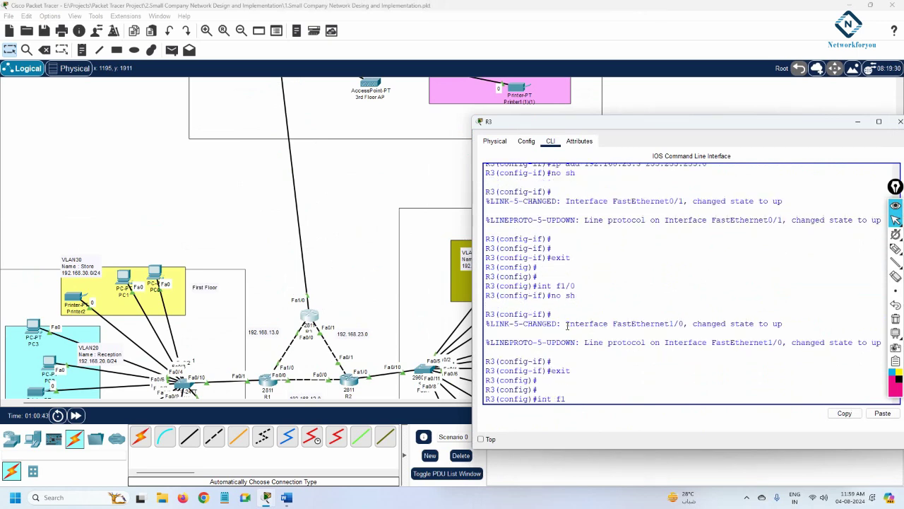
pyautogui.press('Return')
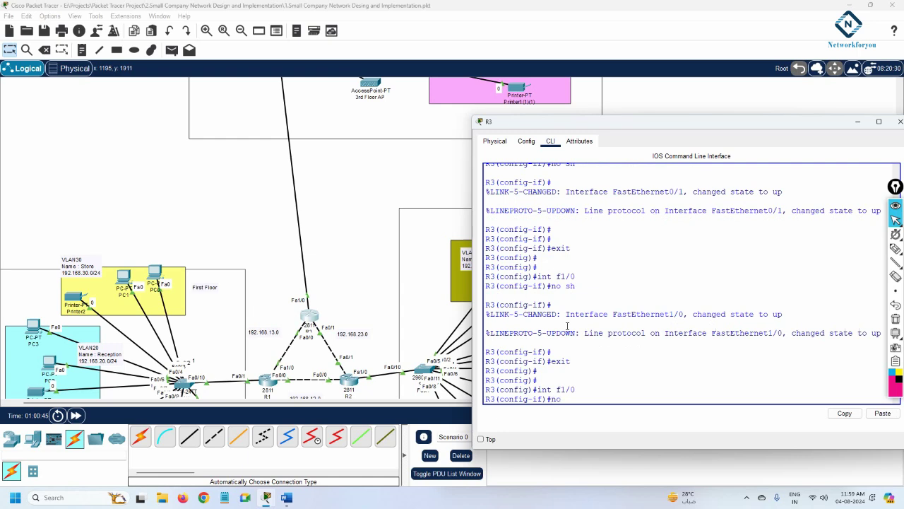
pyautogui.write('no sh')
pyautogui.press('Return')
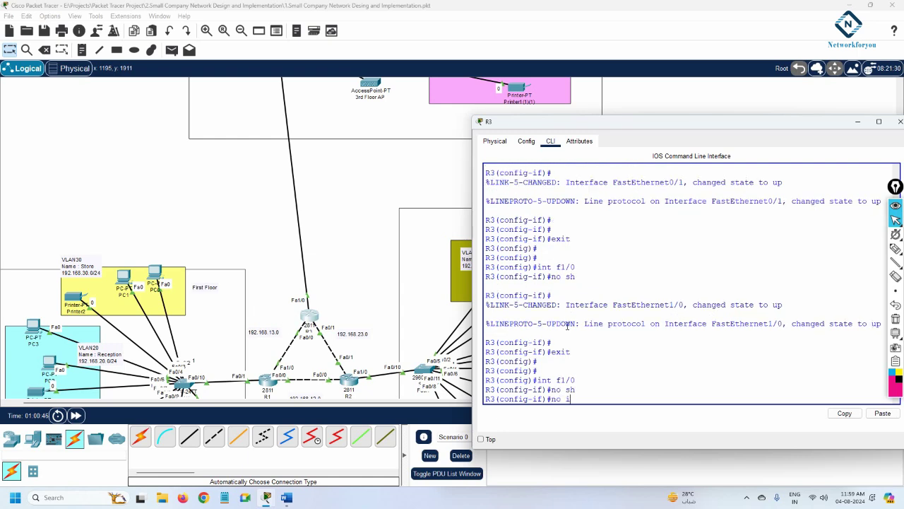
pyautogui.write('no ip add')
pyautogui.press('Return')
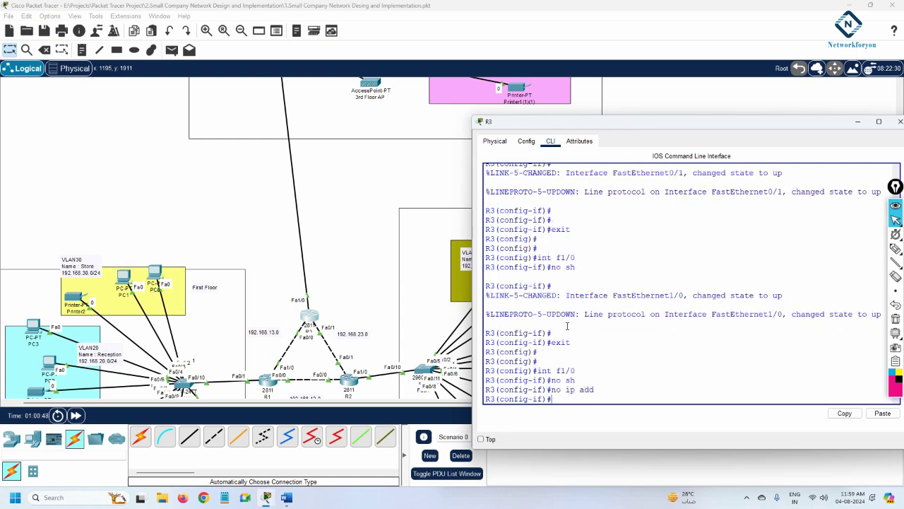
pyautogui.write('exit')
pyautogui.press('Return')
pyautogui.press('Return')
pyautogui.write('int f')
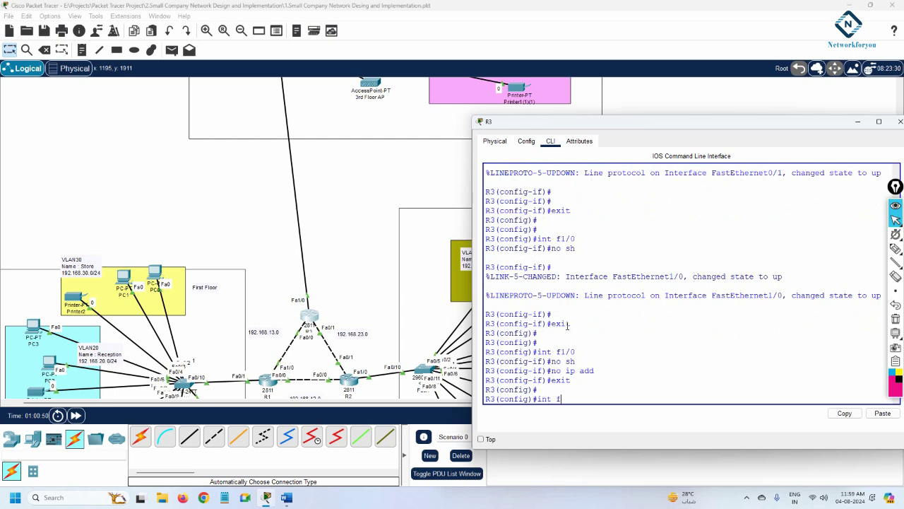
pyautogui.write('1/0')
pyautogui.press('Return')
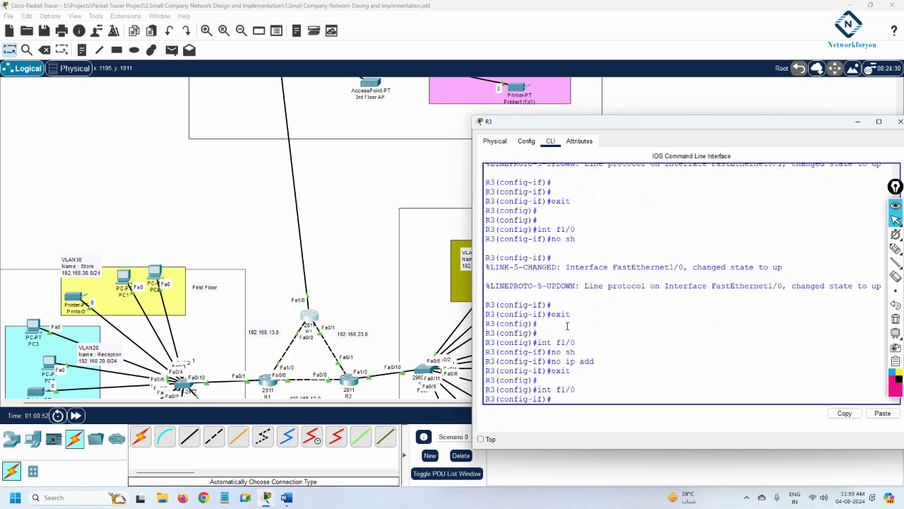
pyautogui.write('exit')
pyautogui.press('Return')
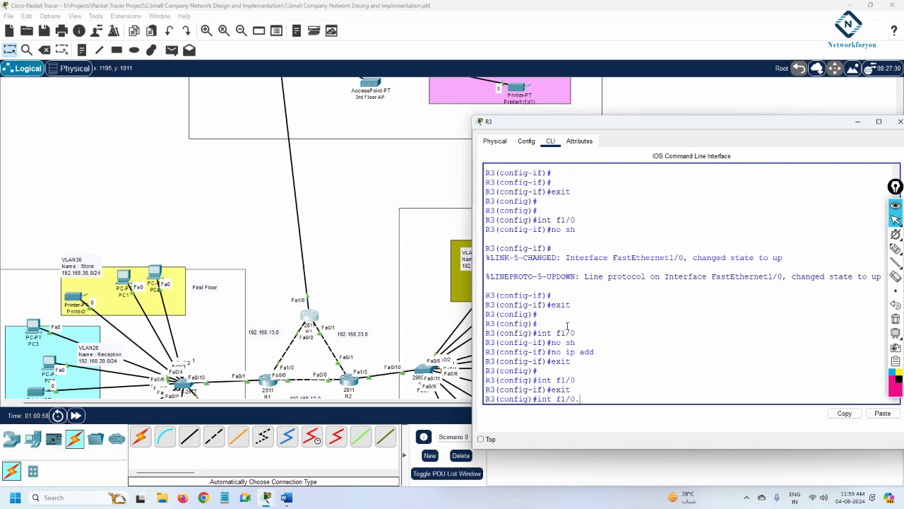
# Create subinterface f1/0.70 on R3 for the third floor's HR VLAN
pyautogui.scroll(10, 406, 262)
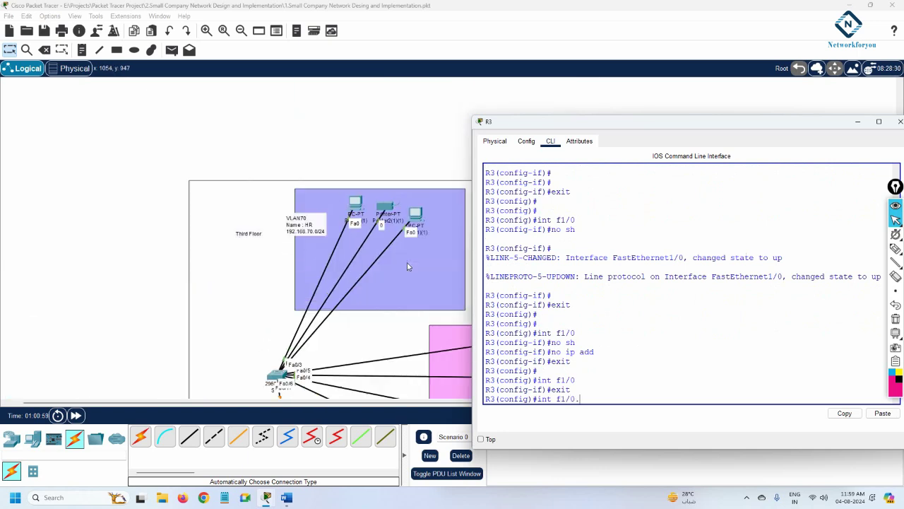
pyautogui.scroll(-6, 328, 267)
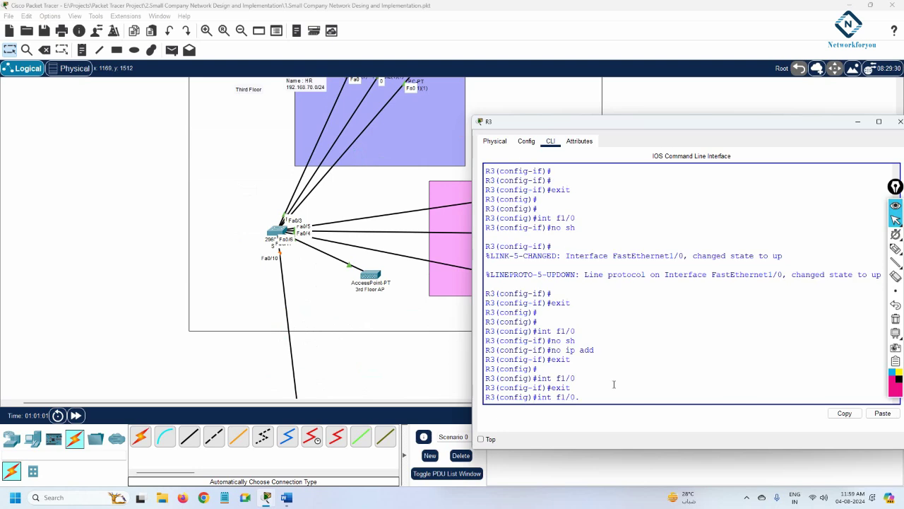
pyautogui.write('70')
pyautogui.press('Return')
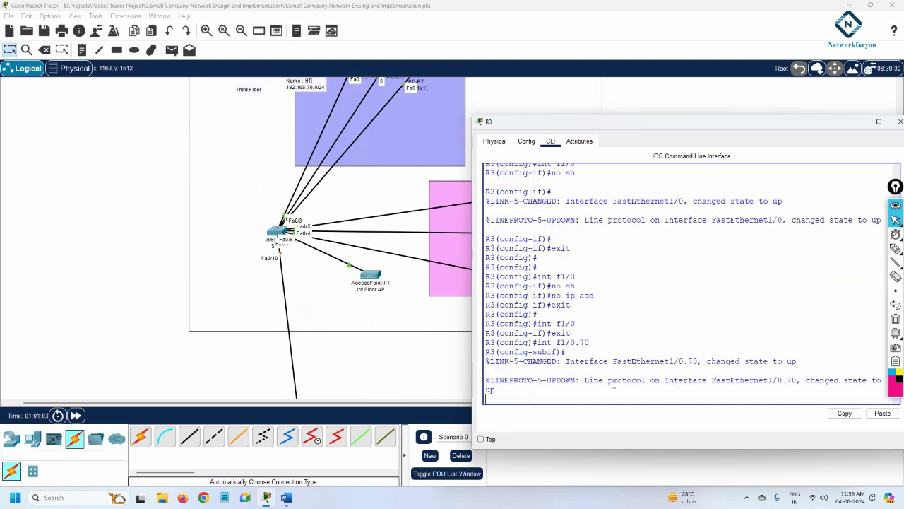
pyautogui.press('Return')
pyautogui.press('Return')
# Set the encapsulation of subinterface f1/0.70 to dot1Q with VLAN 70
pyautogui.write('en')
pyautogui.press('Tab')
pyautogui.write('do')
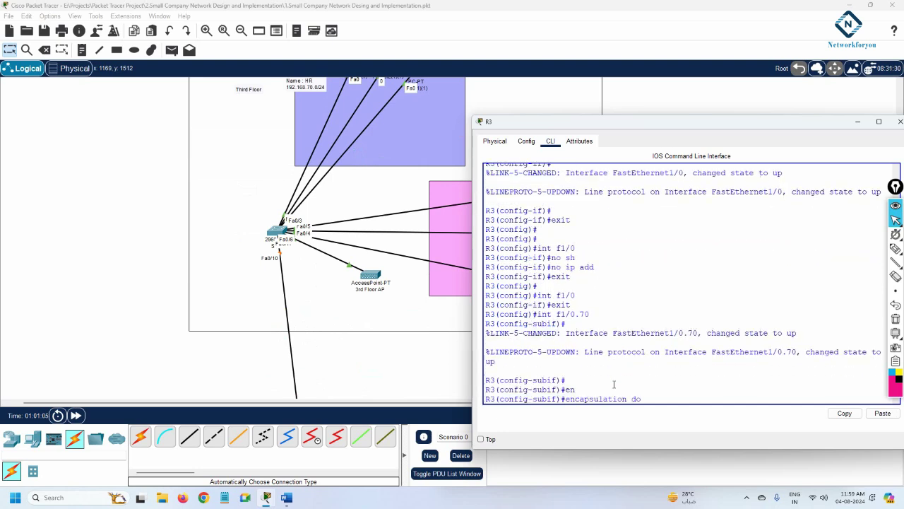
pyautogui.press('Tab')
pyautogui.write('70')
pyautogui.press('Return')
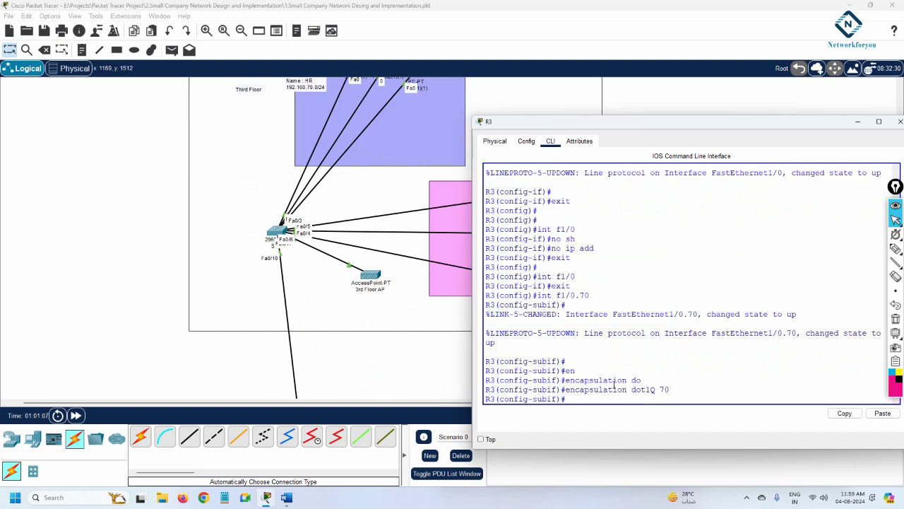
# Assign 192.168.70.1 255.255.255.0 to R3's subinterface f1/0.70, enable it and return to global configuration mode
pyautogui.write('ip add 192.168.')
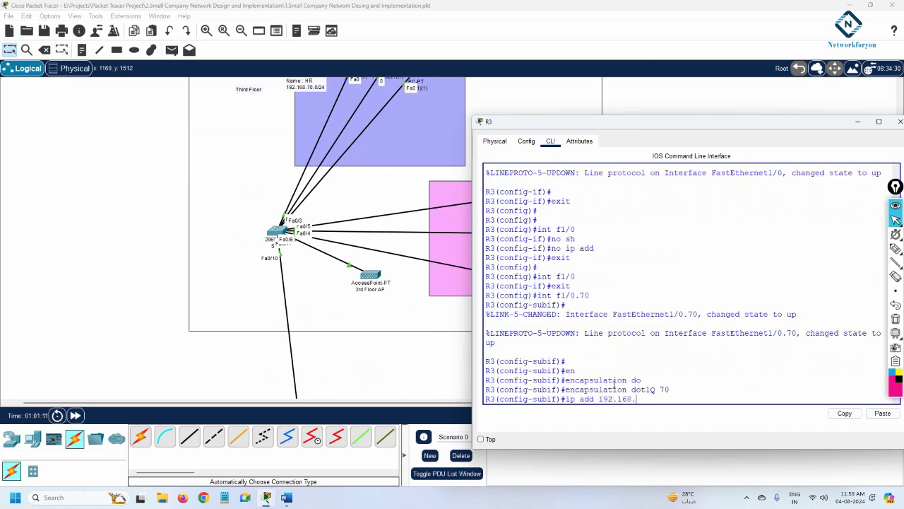
pyautogui.write('70.1 255.255.255.0')
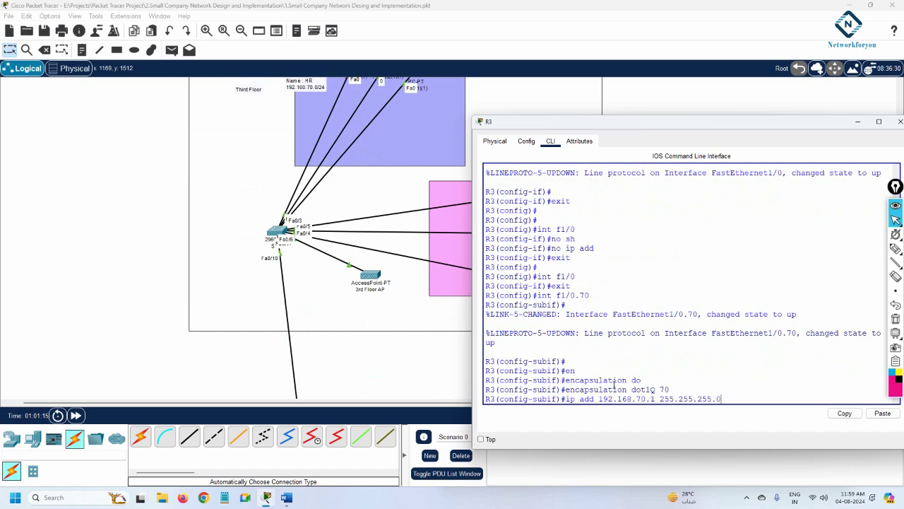
pyautogui.press('Return')
pyautogui.write('no sh')
pyautogui.press('Return')
pyautogui.press('Return')
pyautogui.press('Return')
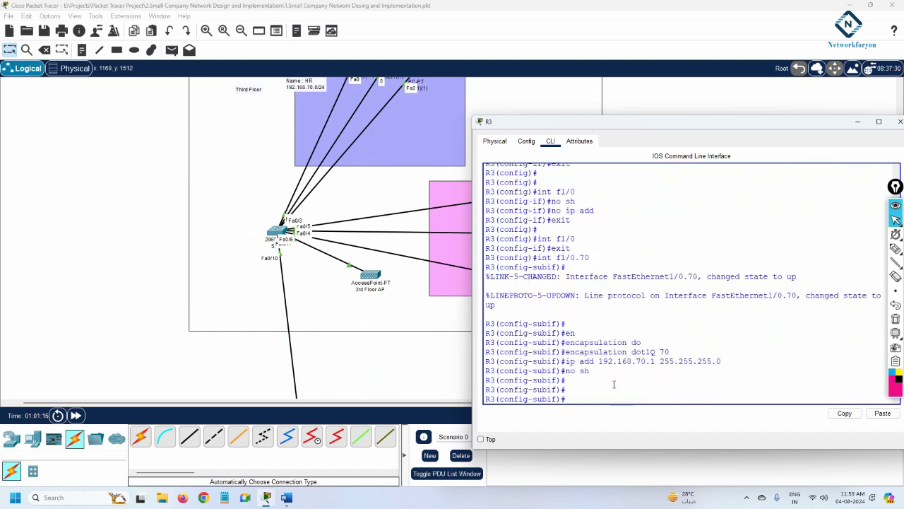
pyautogui.write('exit')
pyautogui.press('Return')
pyautogui.press('Return')
pyautogui.press('Return')
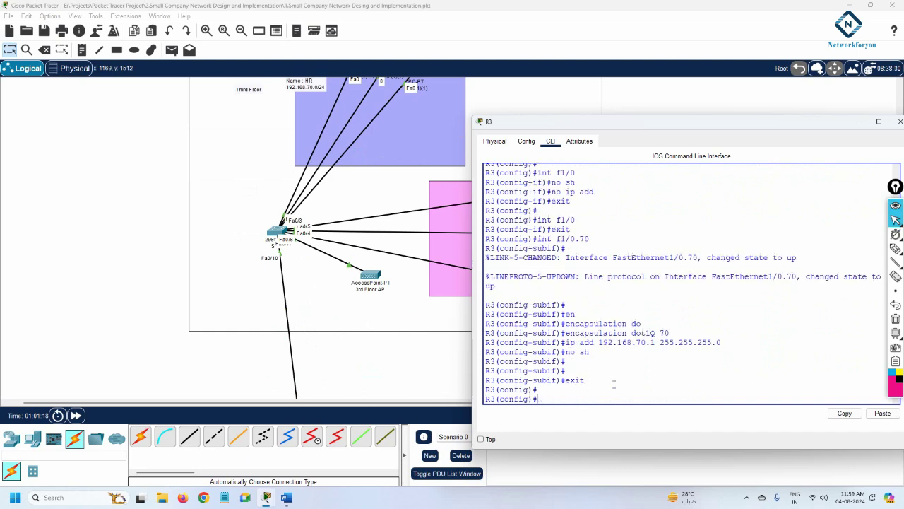
# Create subinterface f1/0.80 on R3 and set its encapsulation to dot1Q with VLAN 80
pyautogui.write('int f')
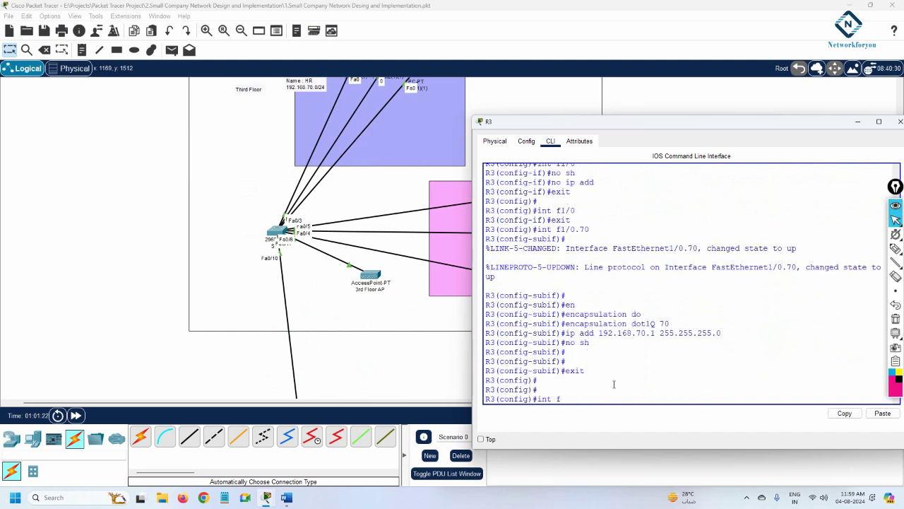
pyautogui.write('1/0.80')
pyautogui.press('Return')
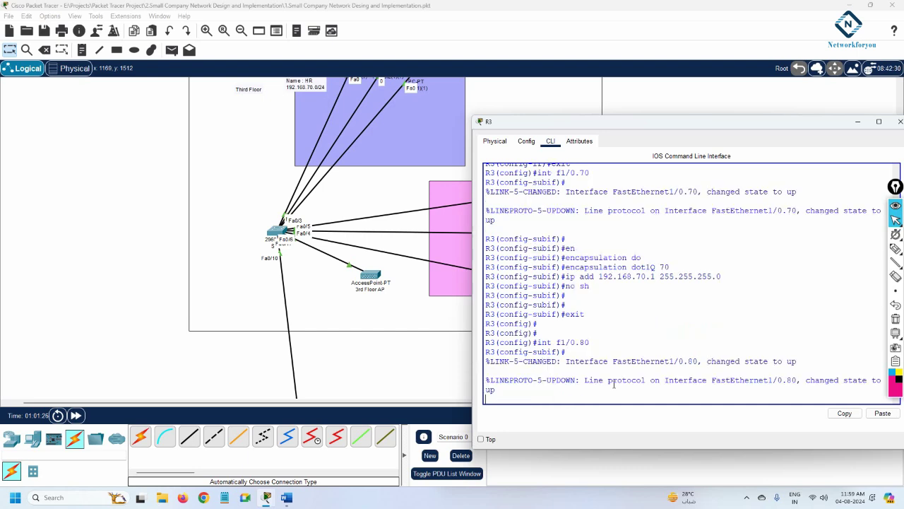
pyautogui.press('Return')
pyautogui.write('en')
pyautogui.press('Tab')
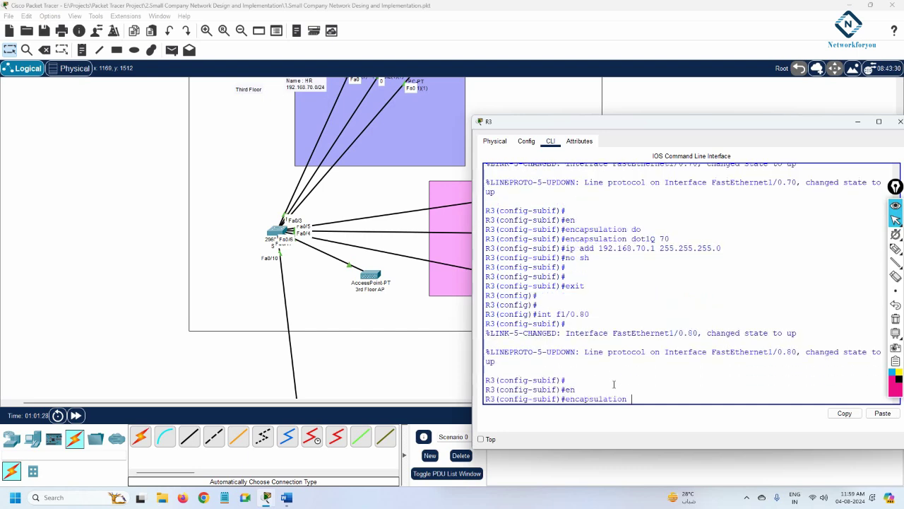
pyautogui.write('do')
pyautogui.press('Tab')
pyautogui.write('80')
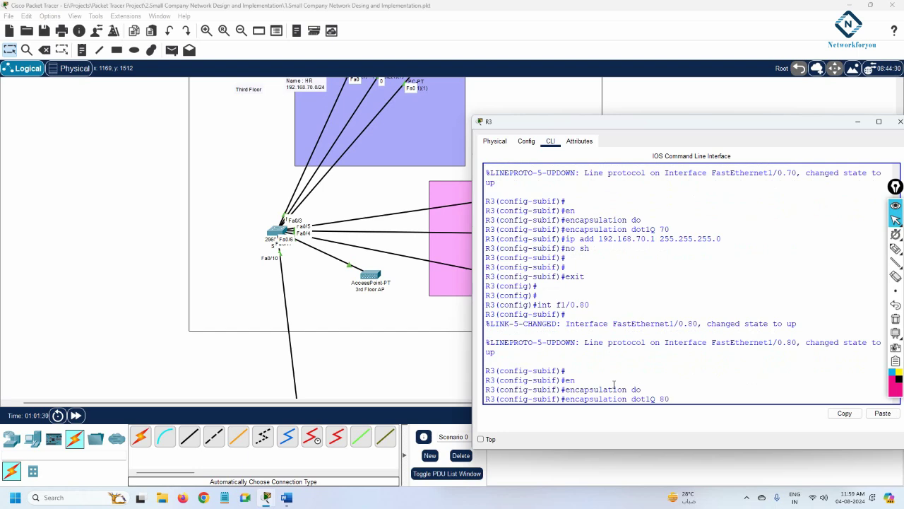
pyautogui.press('Return')
pyautogui.press('Return')
pyautogui.press('Return')
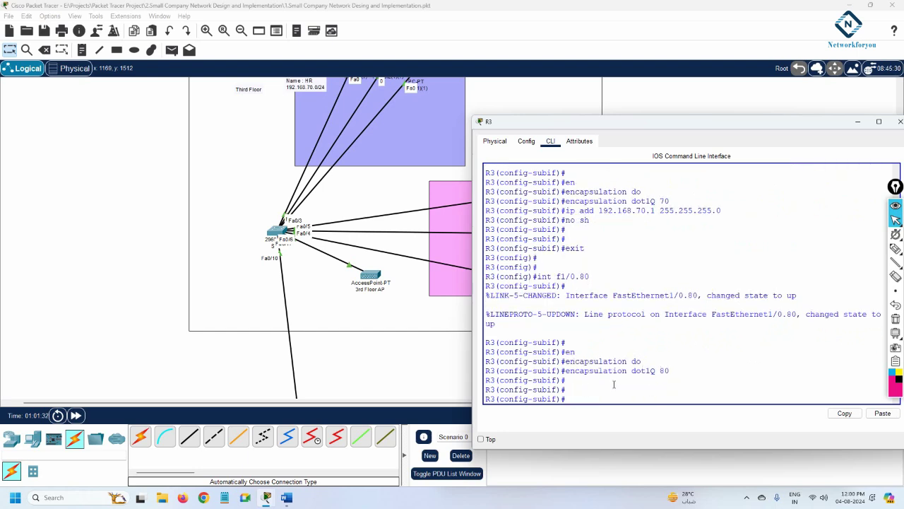
# Assign 192.168.80.1 255.255.255.0 to R3's subinterface f1/0.80, enable it and return to global configuration mode
pyautogui.write('ip add 192.168.80.1 255.255.255.0')
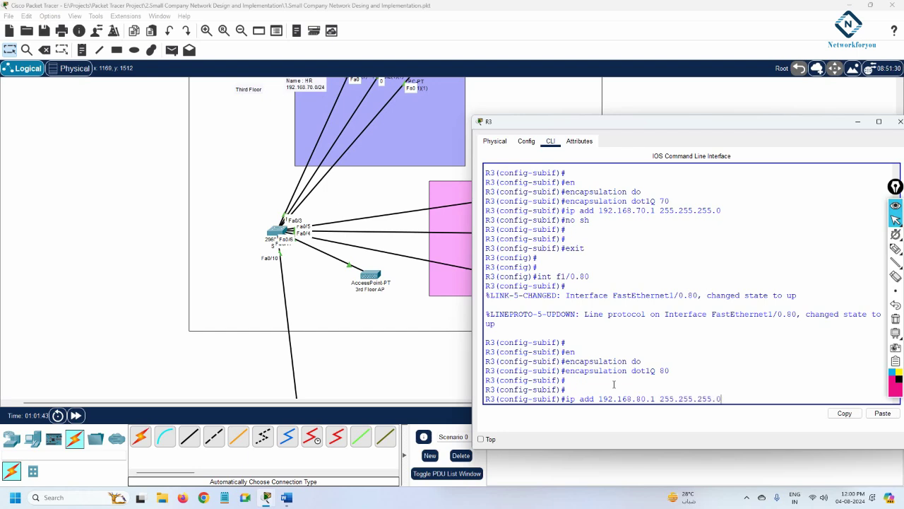
pyautogui.press('Return')
pyautogui.write('no sh')
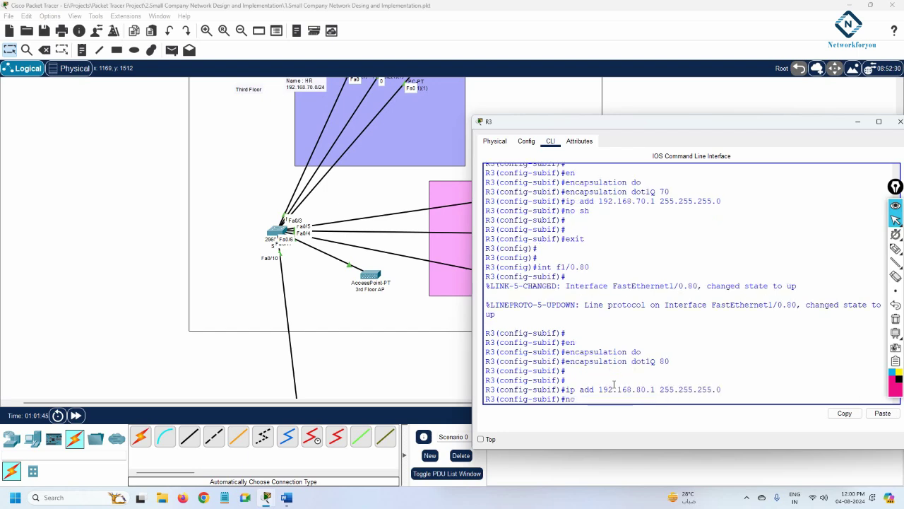
pyautogui.press('Return')
pyautogui.press('Return')
pyautogui.press('Return')
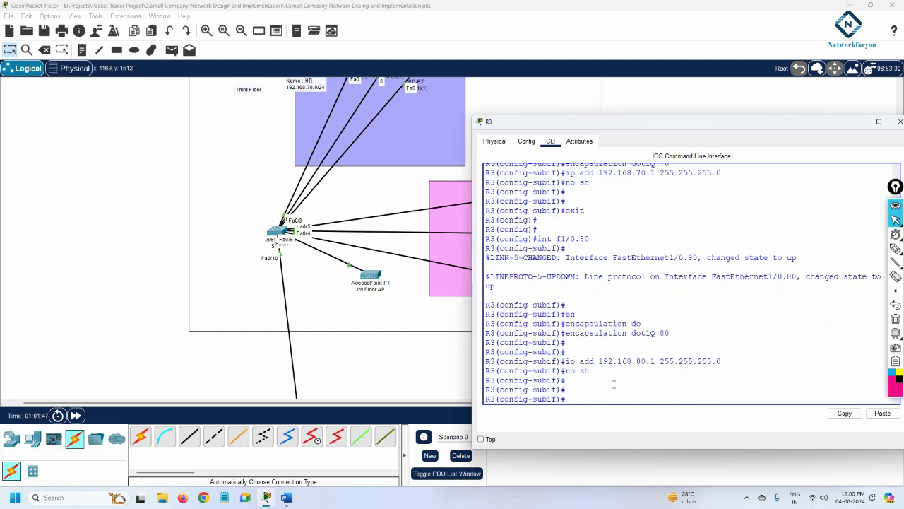
pyautogui.write('exit')
pyautogui.press('Return')
pyautogui.press('Return')
pyautogui.press('Return')
# Display R3's brief IP interface summary from configuration mode and check the interface addresses and status
pyautogui.write('do sh')
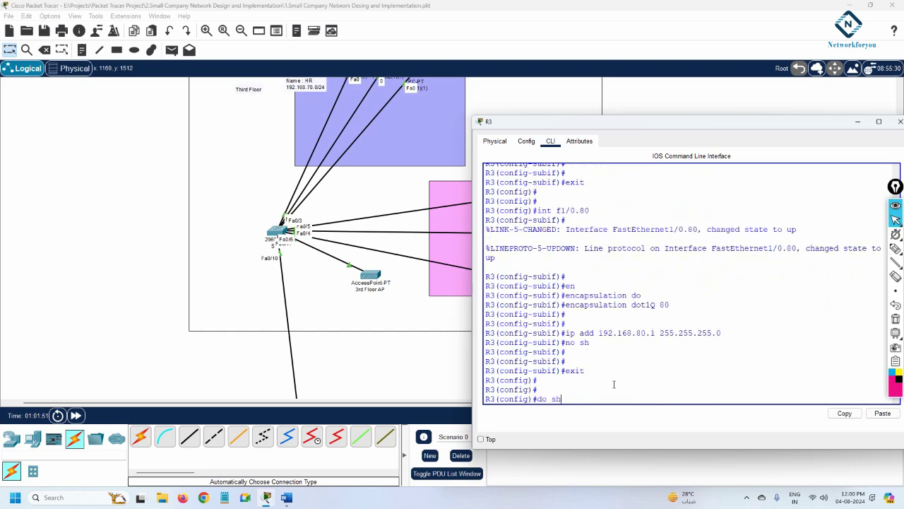
pyautogui.write(' ip int br')
pyautogui.press('Return')
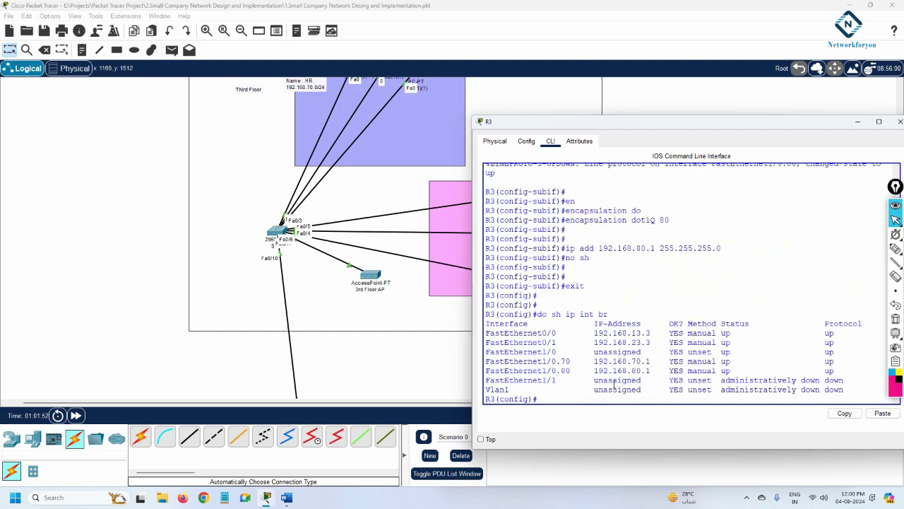
pyautogui.moveTo(659, 371); pyautogui.dragTo(465, 368)
pyautogui.click(660, 390)
# Start OSPF process 1 on R3 and advertise network 192.168.70.0 with wildcard 0.0.0.255 in area 0
pyautogui.write('router ospf 1')
pyautogui.press('Return')
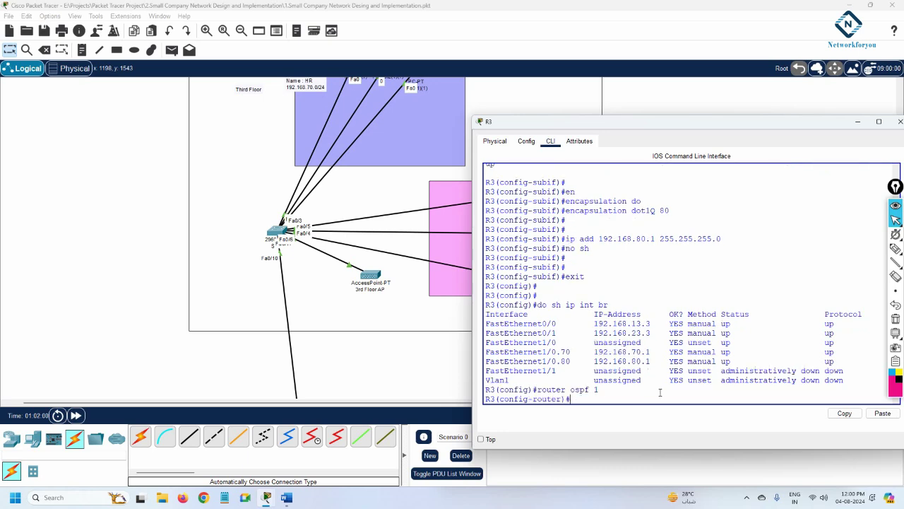
pyautogui.write('net')
pyautogui.press('Tab')
pyautogui.write('192.168.')
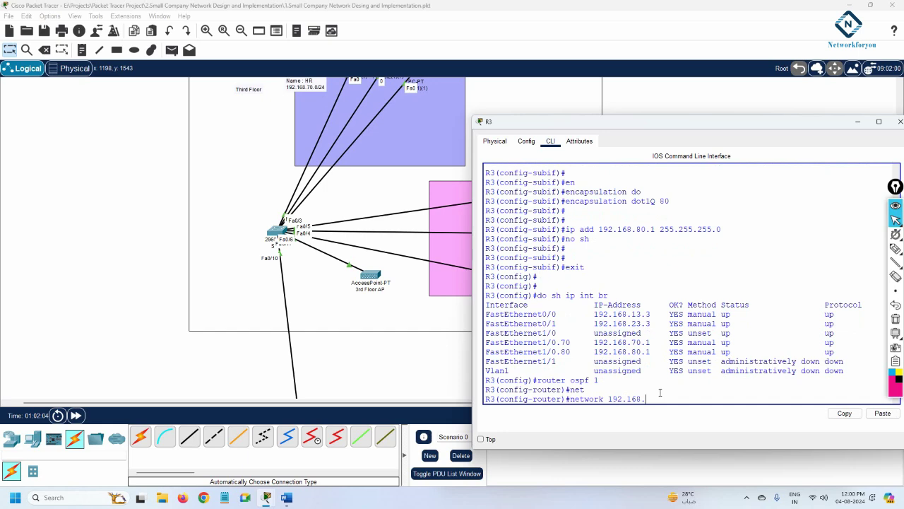
pyautogui.write('70.0 0.0.0.255 a 0')
pyautogui.press('Return')
pyautogui.moveTo(666, 390); pyautogui.dragTo(608, 390)
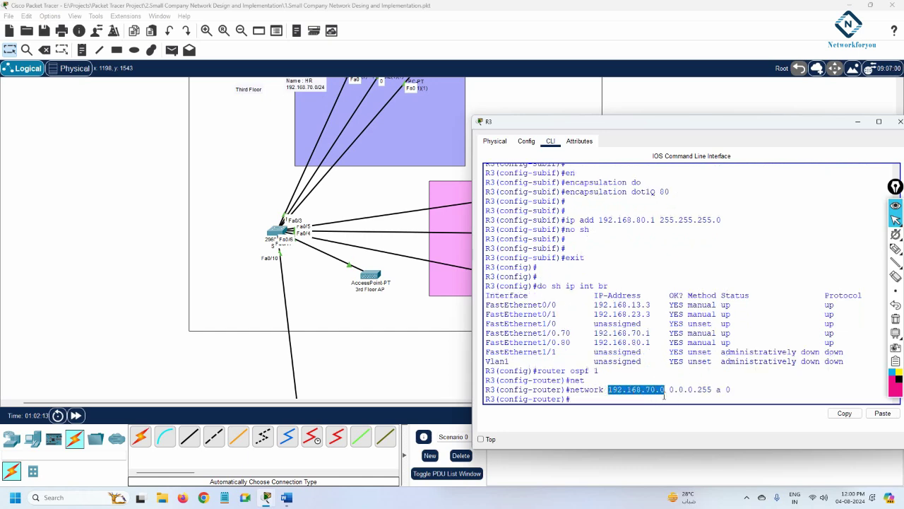
pyautogui.moveTo(669, 390); pyautogui.dragTo(712, 389)
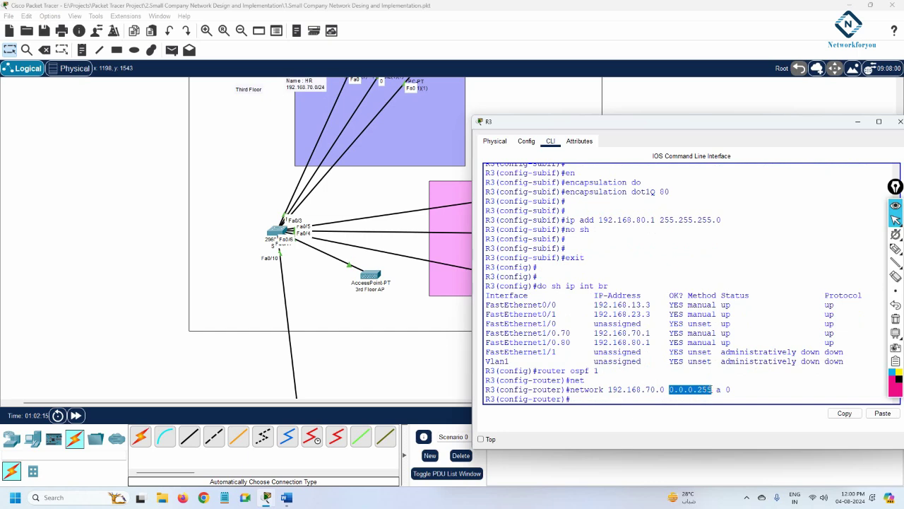
pyautogui.click(741, 391)
# Advertise network 192.168.80.0 with wildcard 0.0.0.255 in OSPF area 0 on R3
pyautogui.press('Up')
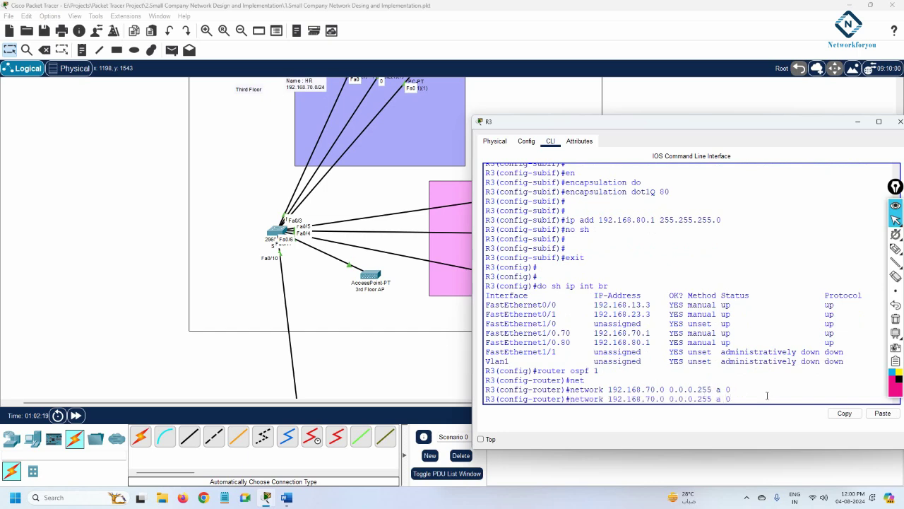
pyautogui.press('Left')
pyautogui.press('Left')
pyautogui.press('Left')
pyautogui.press('Left')
pyautogui.press('Left')
pyautogui.press('Left')
pyautogui.press('Left')
pyautogui.press('Left')
pyautogui.press('Left')
pyautogui.press('Left')
pyautogui.press('Left')
pyautogui.press('Left')
pyautogui.press('Left')
pyautogui.press('Left')
pyautogui.press('Left')
pyautogui.press('Left')
pyautogui.press('Left')
pyautogui.press('Left')
pyautogui.write('0')
pyautogui.press('BackSpace')
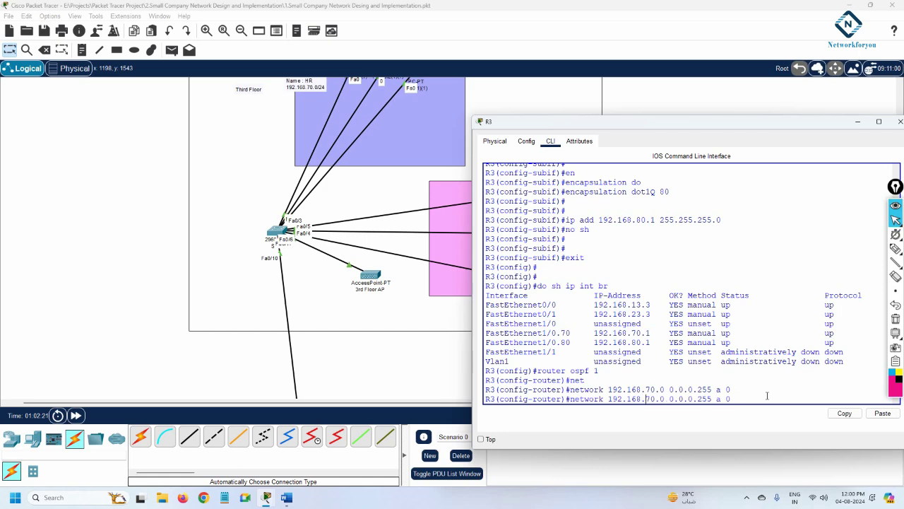
pyautogui.press('Delete')
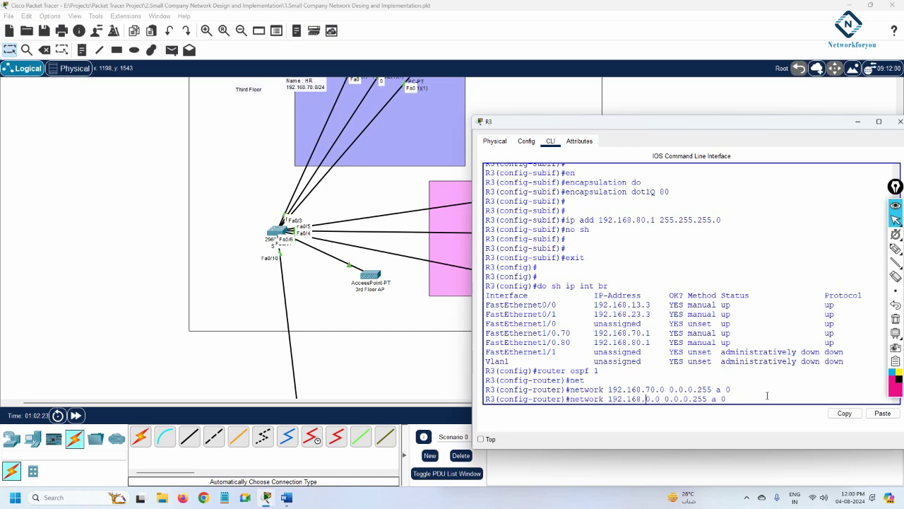
pyautogui.write('8')
pyautogui.press('Return')
# Advertise the R1–R3 link network 192.168.13.0 with wildcard 0.0.0.255 in OSPF area 0 on R3
pyautogui.press('Up')
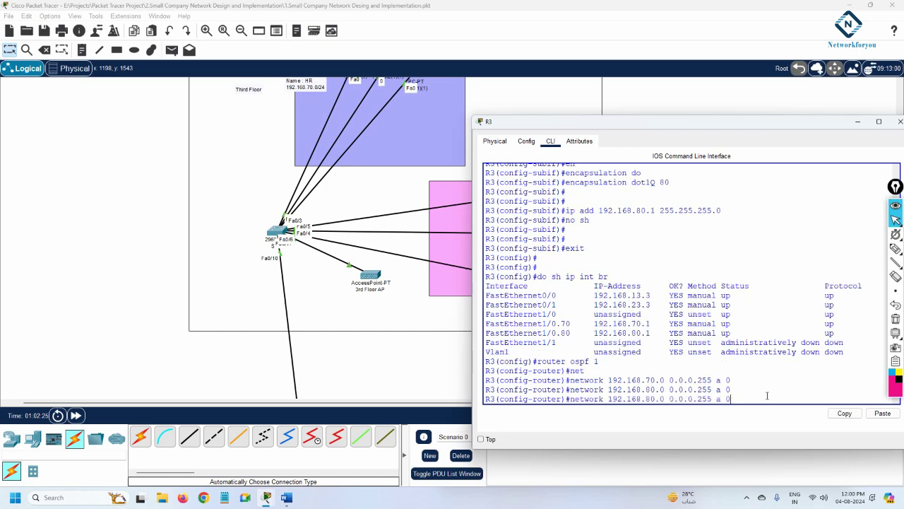
pyautogui.press('Left')
pyautogui.press('Left')
pyautogui.press('Left')
pyautogui.press('Left')
pyautogui.press('Left')
pyautogui.press('Left')
pyautogui.press('Left')
pyautogui.press('Left')
pyautogui.press('Left')
pyautogui.scroll(-3, 367, 349)
pyautogui.scroll(-1, 366, 349)
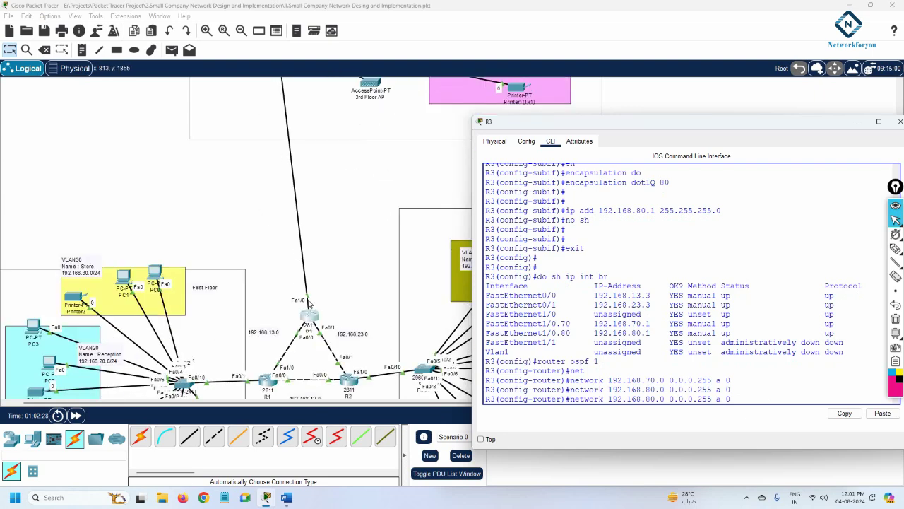
pyautogui.scroll(2, 308, 304)
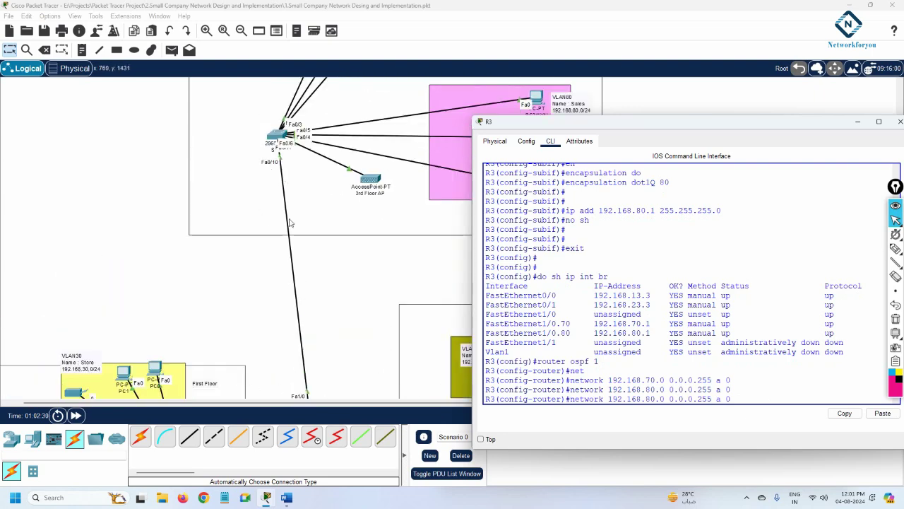
pyautogui.scroll(-3, 292, 224)
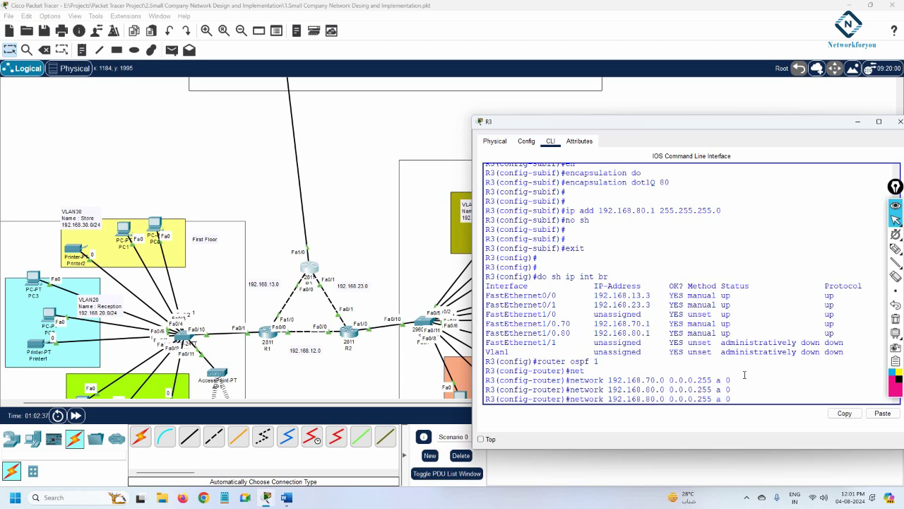
pyautogui.press('Left')
pyautogui.press('Left')
pyautogui.press('Left')
pyautogui.press('BackSpace')
pyautogui.press('BackSpace')
pyautogui.write('13')
pyautogui.press('Return')
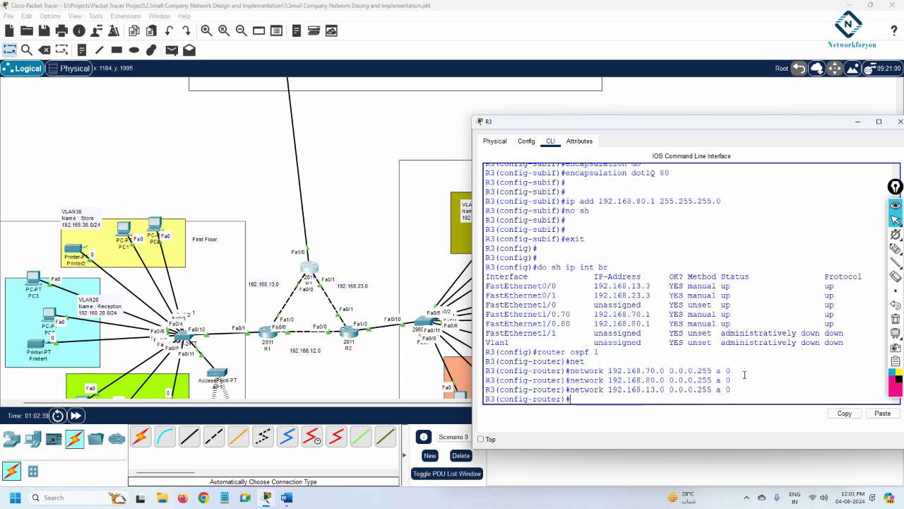
# Advertise the R2–R3 link network 192.168.23.0 with wildcard 0.0.0.255 in OSPF area 0 on R3
pyautogui.press('Up')
pyautogui.press('Left')
pyautogui.press('Left')
pyautogui.press('Left')
pyautogui.press('Left')
pyautogui.press('Left')
pyautogui.press('Left')
pyautogui.press('Left')
pyautogui.press('Left')
pyautogui.press('Left')
pyautogui.press('Left')
pyautogui.press('Left')
pyautogui.press('Left')
pyautogui.press('Left')
pyautogui.press('Left')
pyautogui.press('Left')
pyautogui.press('Left')
pyautogui.press('BackSpace')
pyautogui.press('BackSpace')
pyautogui.write('23')
pyautogui.press('Return')
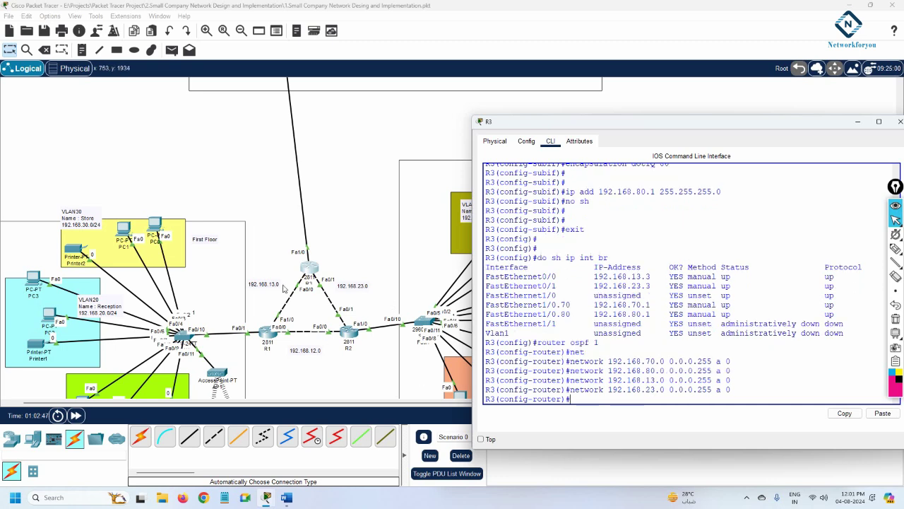
# Save R3's configuration with do wr and exit OSPF router configuration
pyautogui.write('do wr')
pyautogui.press('Return')
pyautogui.press('Return')
pyautogui.press('Return')
pyautogui.write('exit')
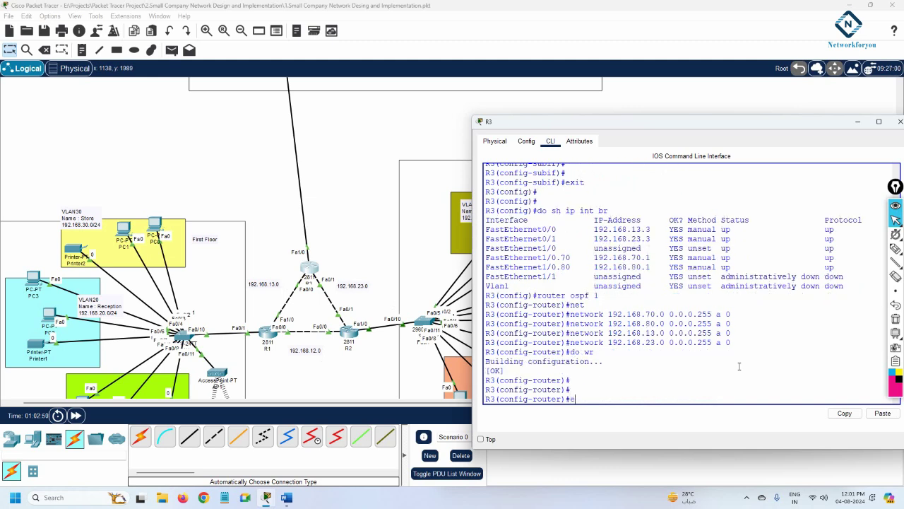
pyautogui.press('Return')
pyautogui.press('Return')
pyautogui.press('Return')
pyautogui.write('ip dhcp')
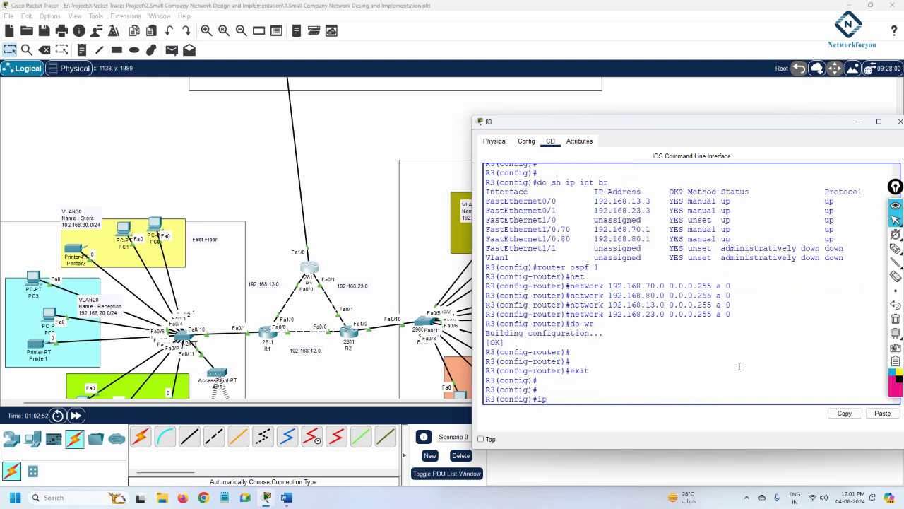
pyautogui.press('BackSpace')
pyautogui.press('BackSpace')
pyautogui.press('BackSpace')
pyautogui.press('BackSpace')
pyautogui.press('BackSpace')
pyautogui.press('BackSpace')
pyautogui.press('BackSpace')
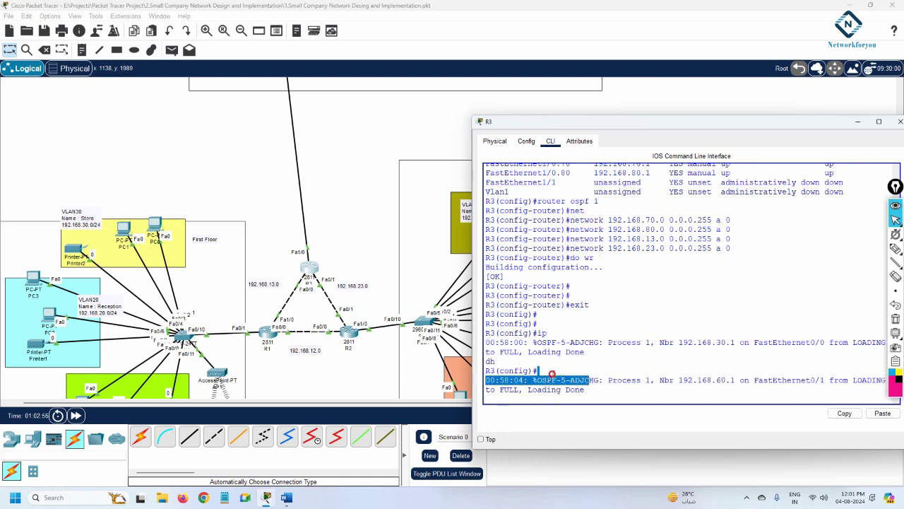
pyautogui.press('Return')
pyautogui.press('Return')
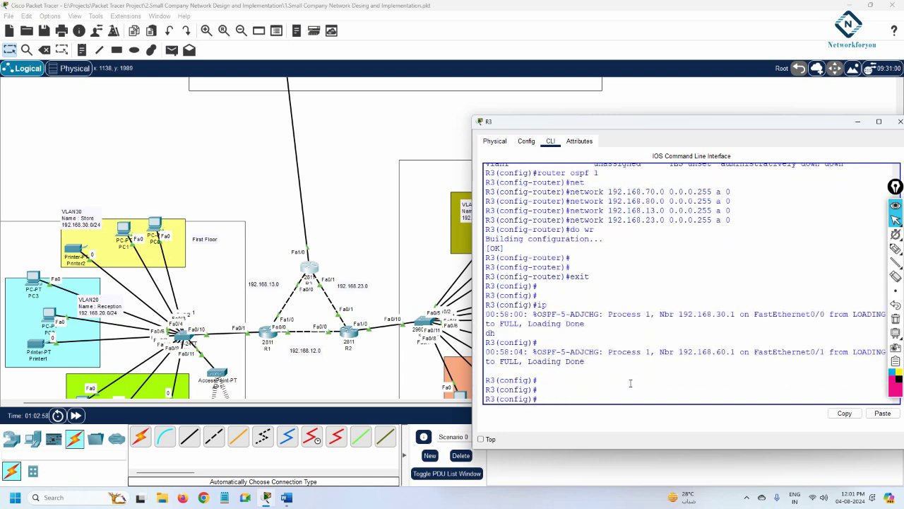
pyautogui.press('Return')
pyautogui.press('Return')
# Create a DHCP pool named vlan70 on R3
pyautogui.write('ip dh')
pyautogui.press('Tab')
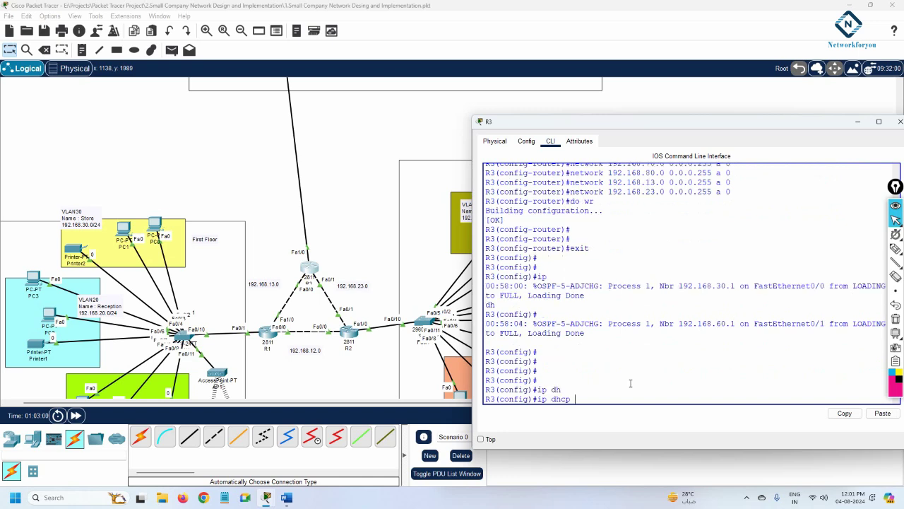
pyautogui.write('po')
pyautogui.press('Tab')
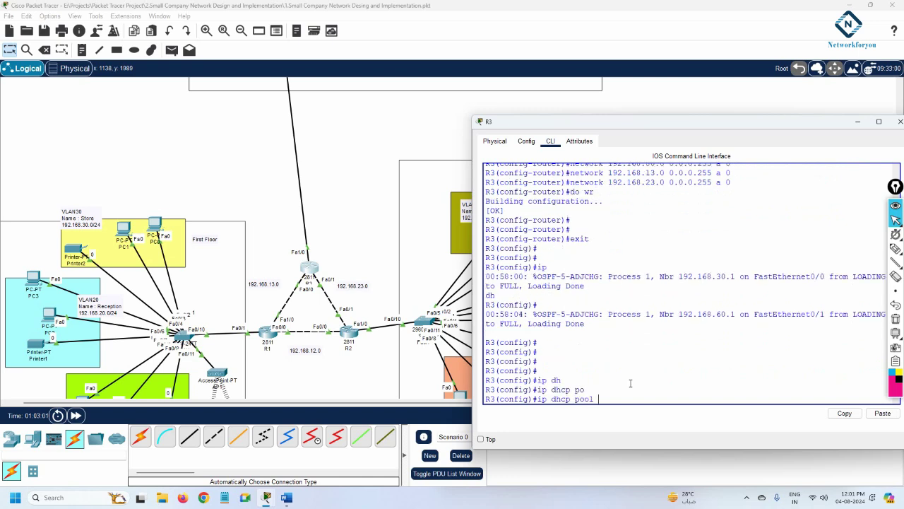
pyautogui.write('vlan70')
pyautogui.press('Return')
# Set the network of R3's DHCP pool vlan70 to 192.168.70.0 255.255.255.0
pyautogui.write('net')
pyautogui.press('Tab')
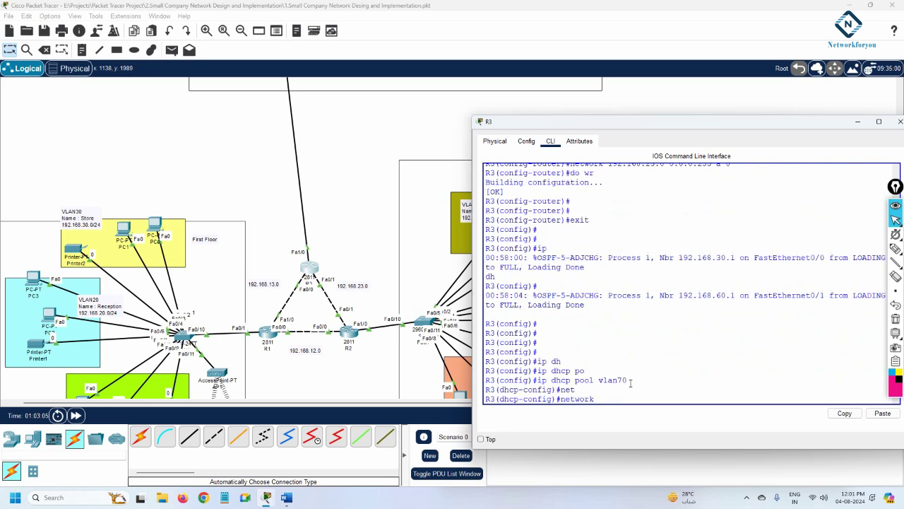
pyautogui.write('192.168.70.0 255.255.255.0')
pyautogui.press('Return')
# Set the vlan70 pool's default router to 192.168.70.1 and its DNS server to 8.8.8.8 on R3
pyautogui.write('de')
pyautogui.press('Tab')
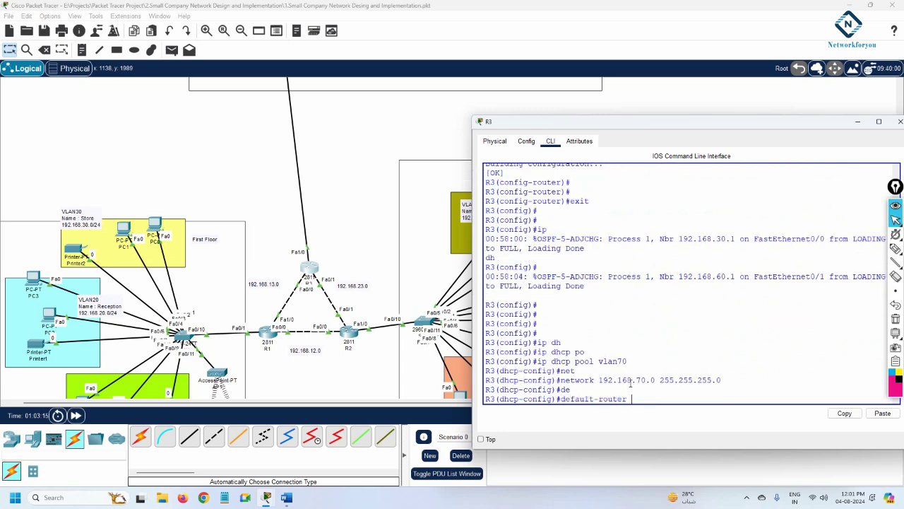
pyautogui.write('192.168.70.1')
pyautogui.press('Return')
pyautogui.write('dn')
pyautogui.press('Tab')
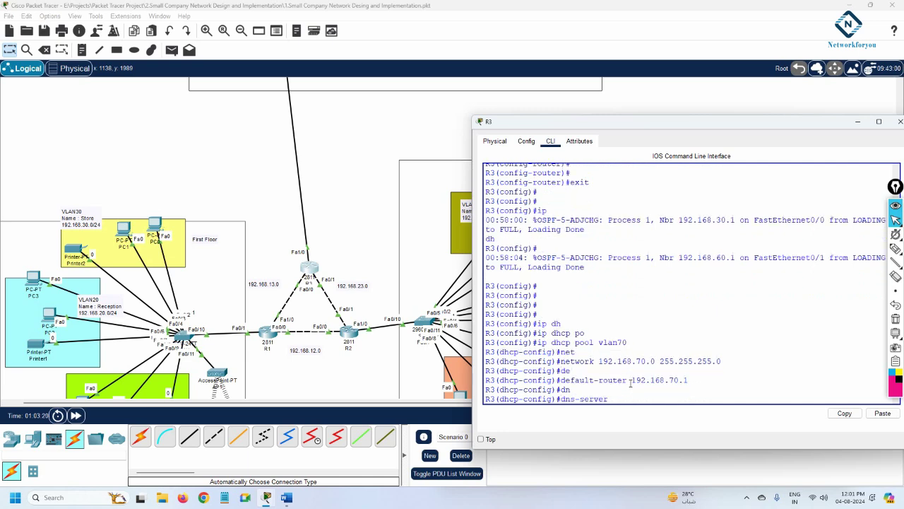
pyautogui.write('8.8.8.8')
pyautogui.press('Return')
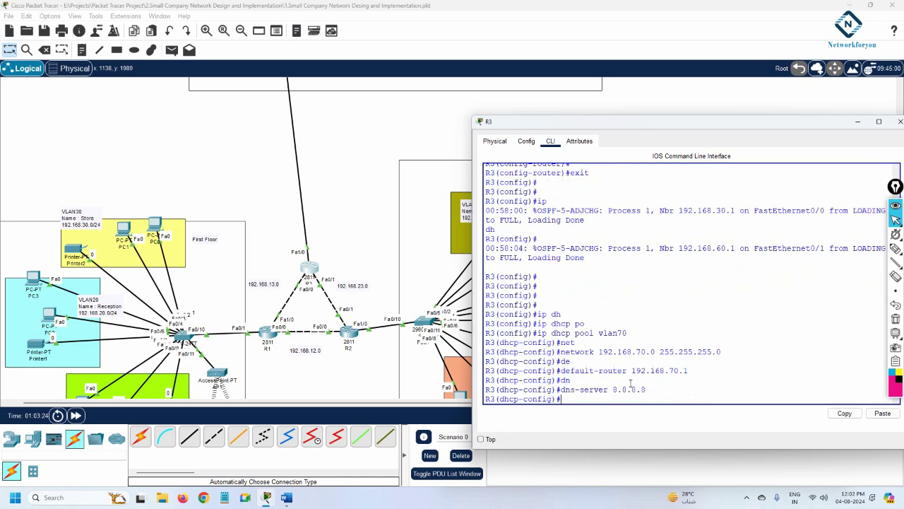
pyautogui.write('exit')
pyautogui.press('Return')
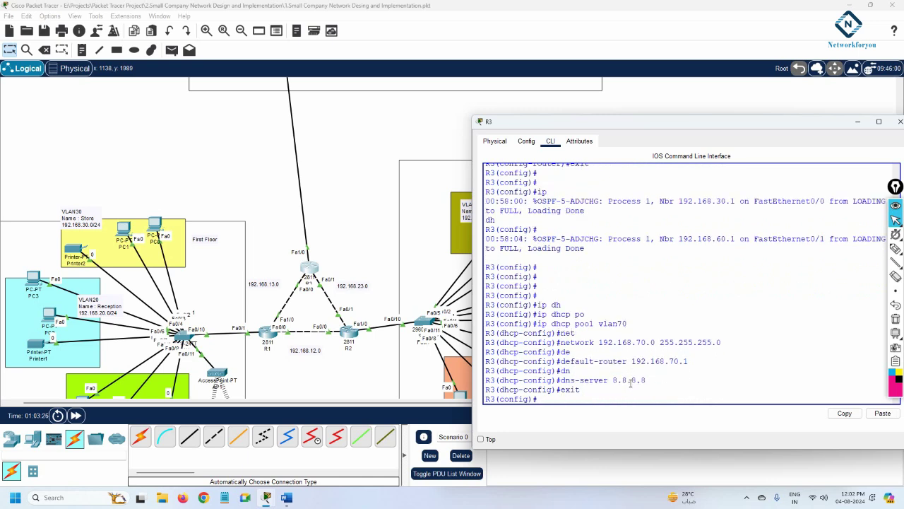
# Create a DHCP pool named vlan80 on R3
pyautogui.write('ip dh')
pyautogui.press('Tab')
pyautogui.write('po')
pyautogui.press('Tab')
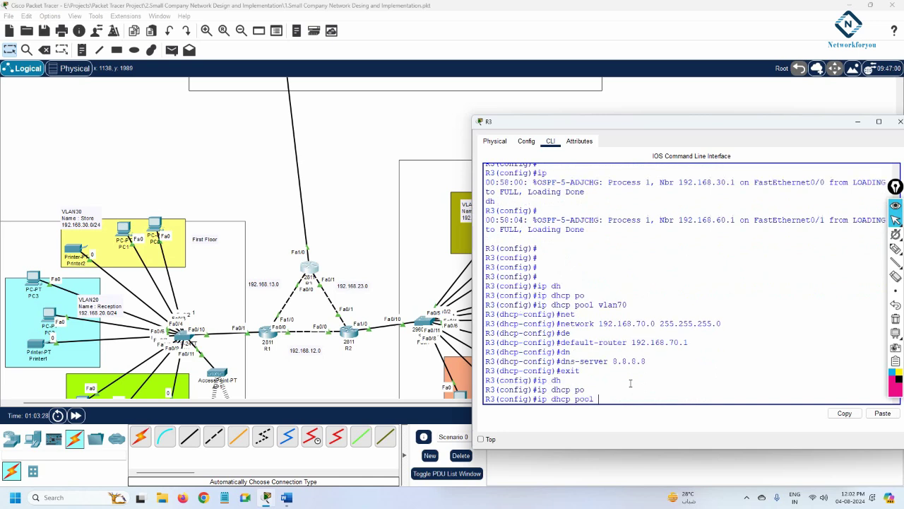
pyautogui.write('vlan80')
pyautogui.press('Return')
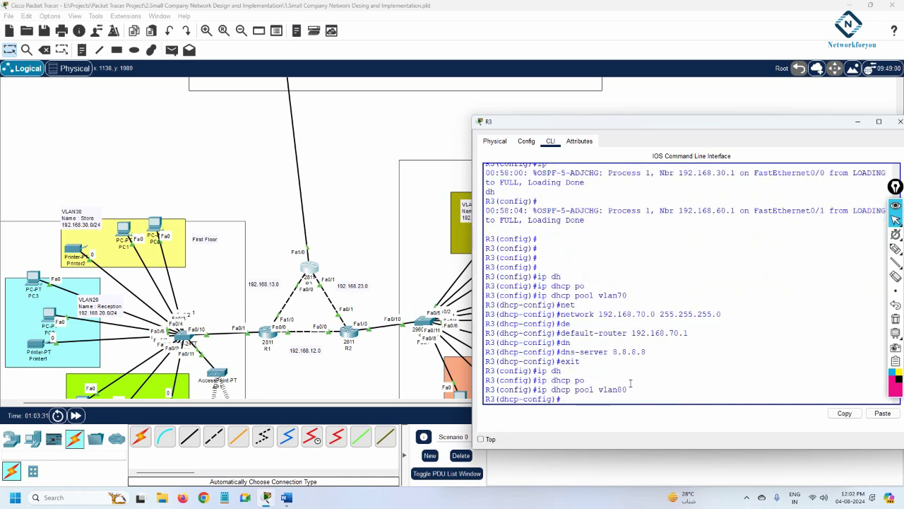
# Set the network of R3's DHCP pool vlan80 to 192.168.80.0 255.255.255.0
pyautogui.write('ne')
pyautogui.press('Tab')
pyautogui.write('1')
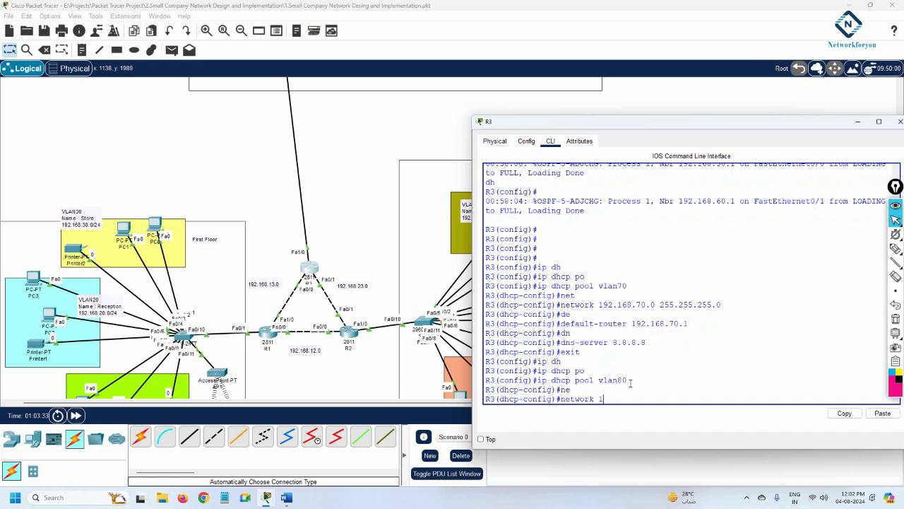
pyautogui.write('92.168.80.0 255.255.255.0')
pyautogui.press('Return')
# Set the default router of R3's DHCP pool vlan80 to 192.168.80.1
pyautogui.write('de')
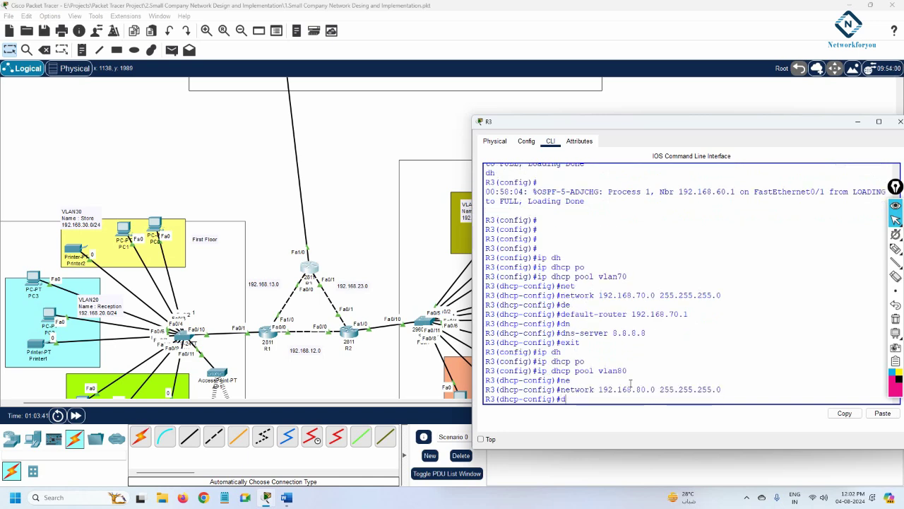
pyautogui.press('Tab')
pyautogui.write('1')
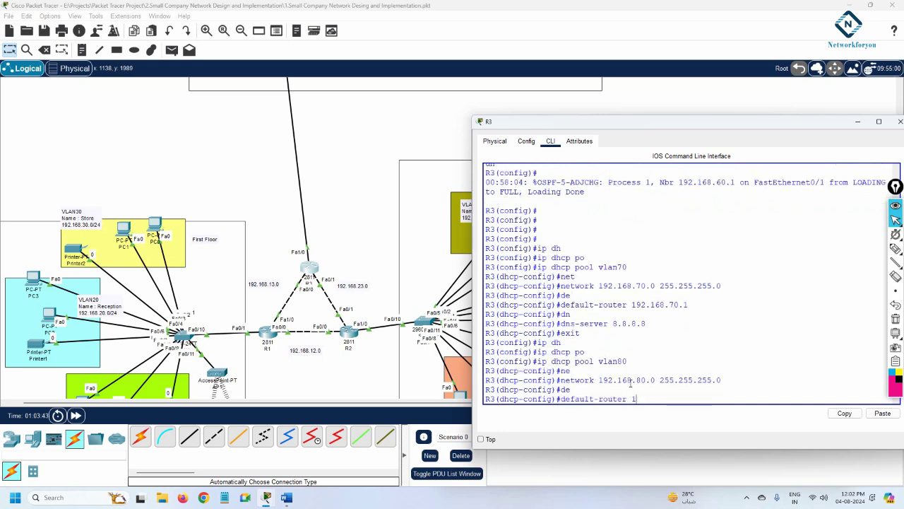
pyautogui.write('92.168.80.1')
pyautogui.press('Return')
# Set the vlan80 pool's DNS server to 8.8.8.8 and issue do wr to save the configuration
pyautogui.write('dn')
pyautogui.press('Tab')
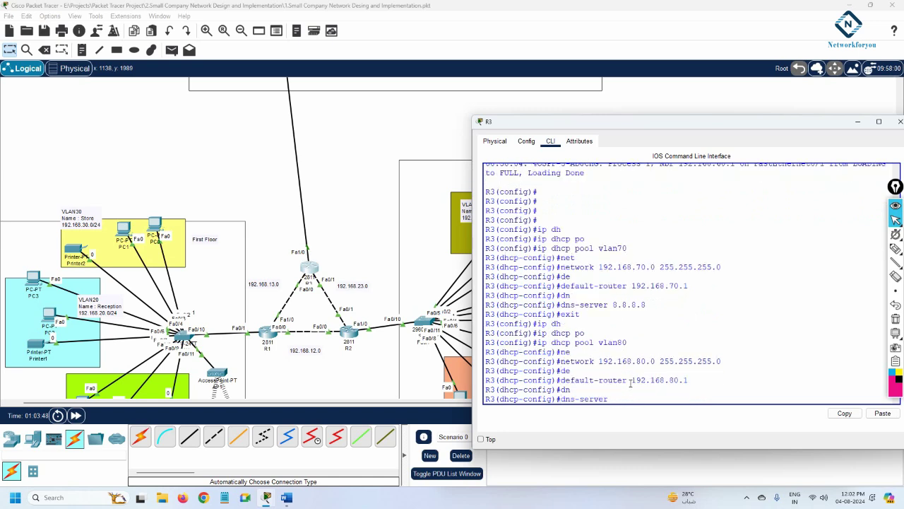
pyautogui.write('8.8.8.8')
pyautogui.press('Return')
pyautogui.write('do wr')
pyautogui.press('Return')
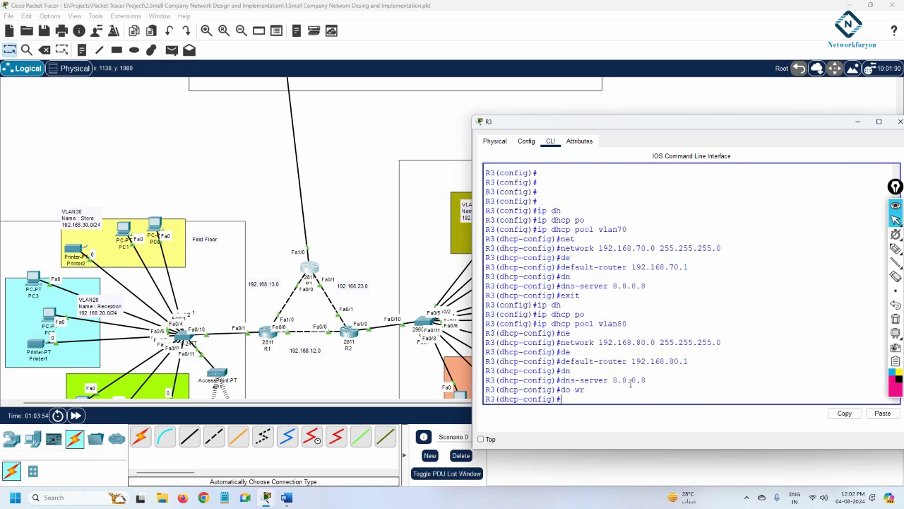
pyautogui.write('ip dh')
pyautogui.press('Return')
pyautogui.write('ip dhe')
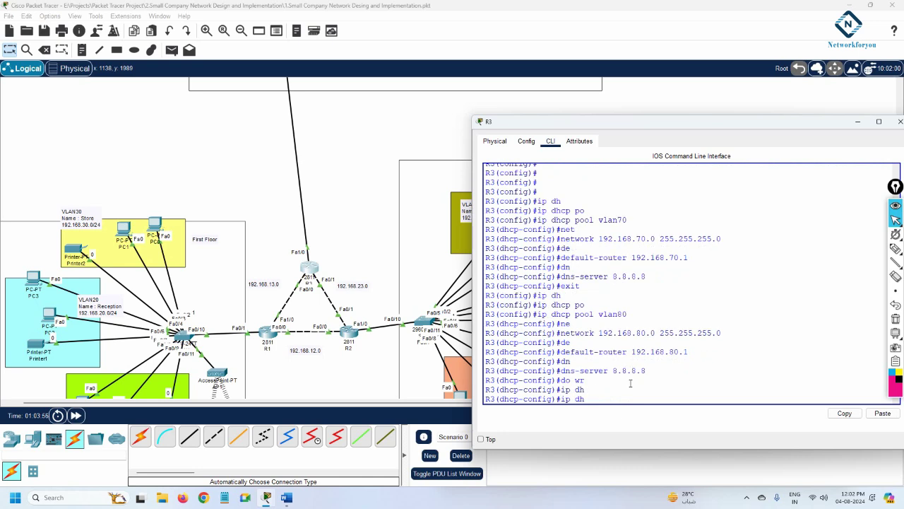
pyautogui.press('BackSpace')
pyautogui.press('BackSpace')
pyautogui.press('BackSpace')
pyautogui.press('BackSpace')
pyautogui.press('BackSpace')
pyautogui.press('BackSpace')
# Exit DHCP pool configuration on R3 and exclude address 192.168.70.1 from DHCP assignment
pyautogui.write('exit')
pyautogui.press('Return')
pyautogui.write('ip dh')
pyautogui.press('Tab')
pyautogui.write('ex')
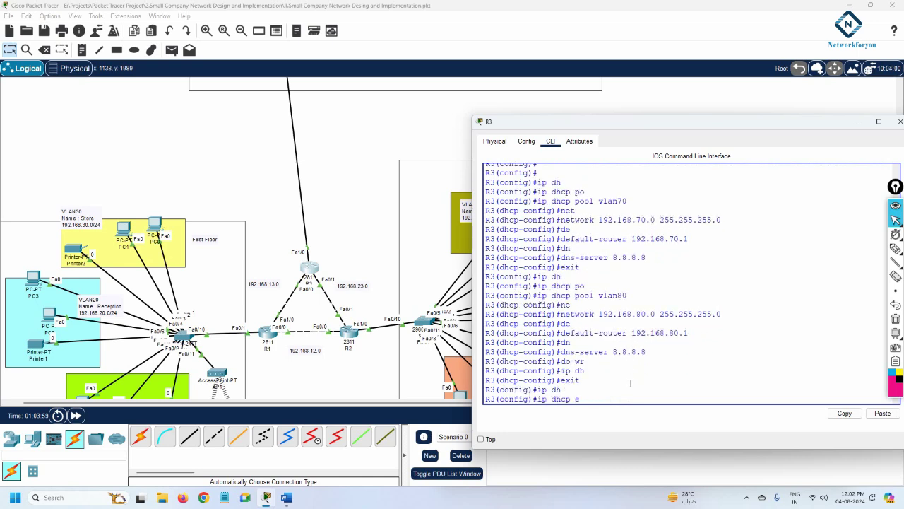
pyautogui.press('Tab')
pyautogui.write('192')
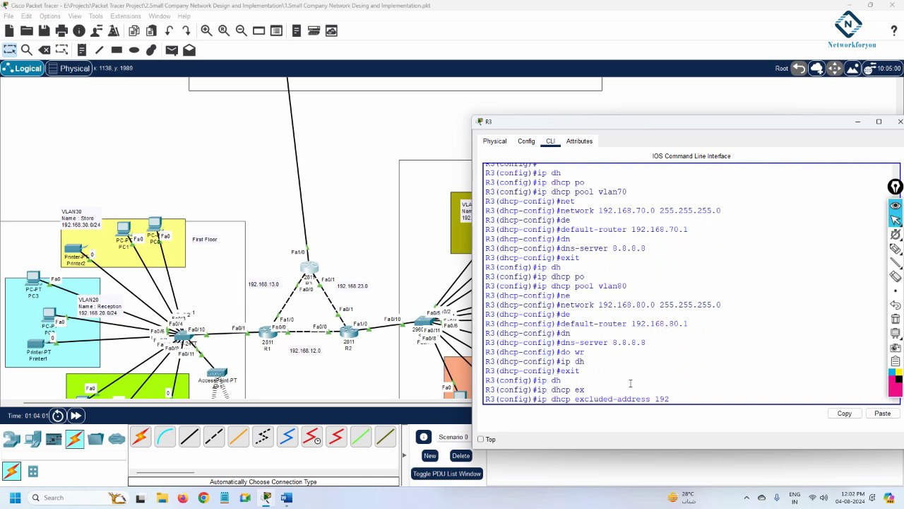
pyautogui.write('.168.70.1')
pyautogui.press('Return')
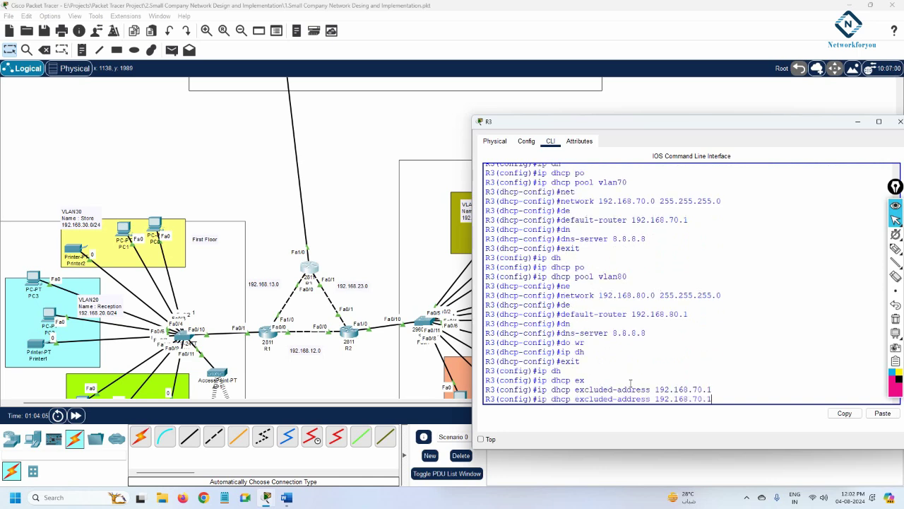
# Exclude address 192.168.80.1 from DHCP assignment on R3
pyautogui.press('BackSpace')
pyautogui.press('BackSpace')
pyautogui.press('BackSpace')
pyautogui.press('BackSpace')
pyautogui.write('80.1')
pyautogui.press('Return')
# Save R3's configuration with do wr and close the router's window
pyautogui.write('do ')
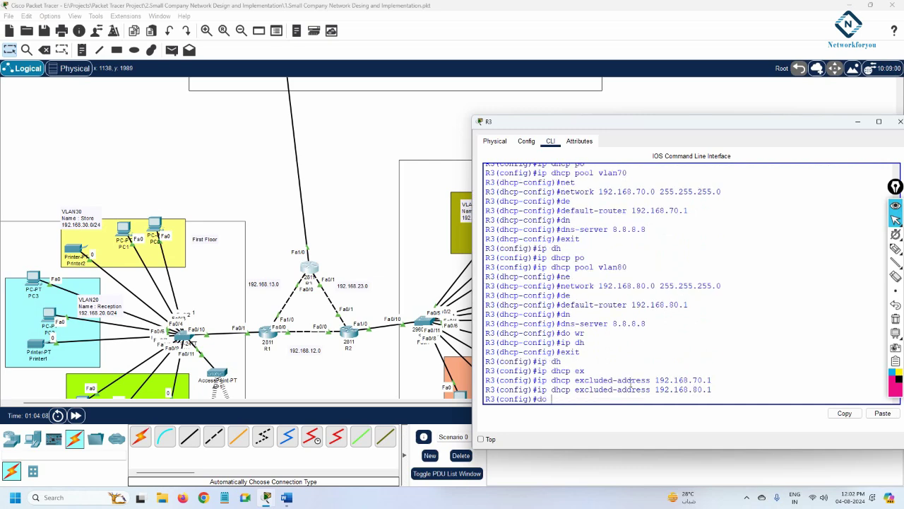
pyautogui.write('wr')
pyautogui.press('Return')
pyautogui.press('Return')
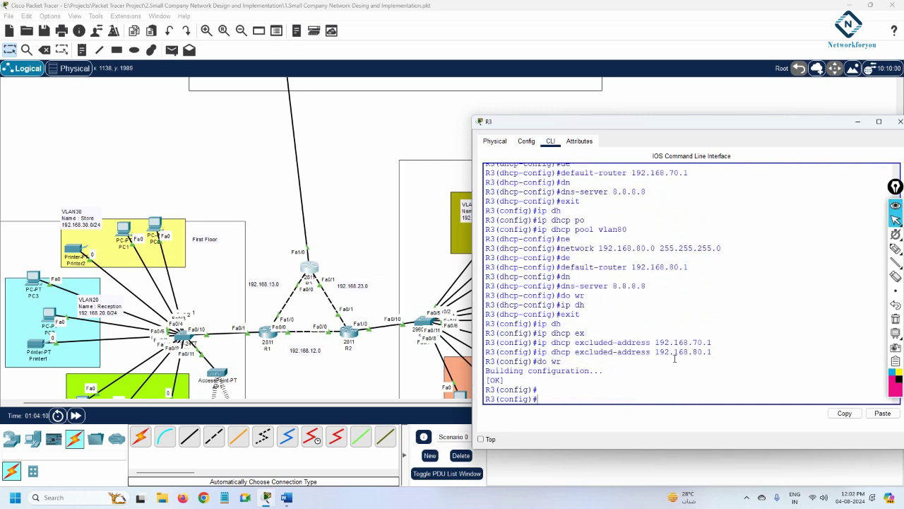
pyautogui.click(900, 121)
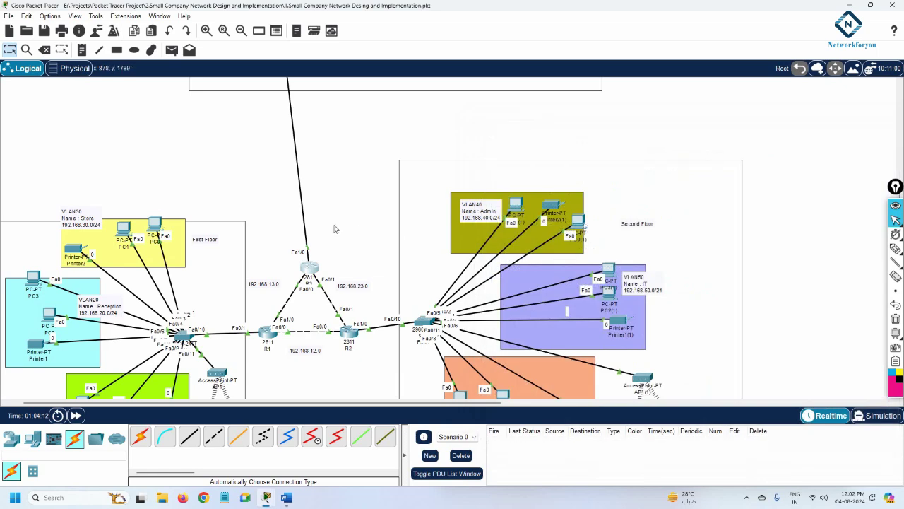
# Set the IP configuration of PC1(1)(1) in the third-floor VLAN70 HR area to DHCP
pyautogui.scroll(10, 335, 228)
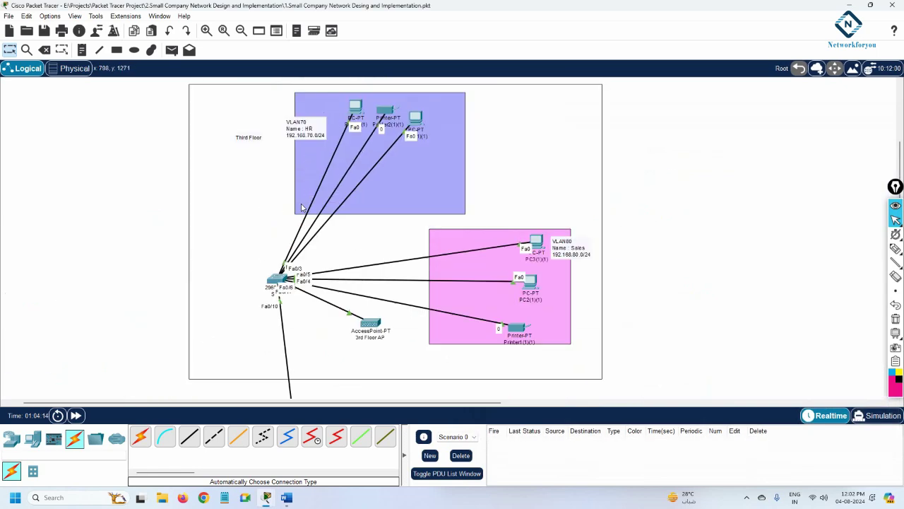
pyautogui.click(346, 164)
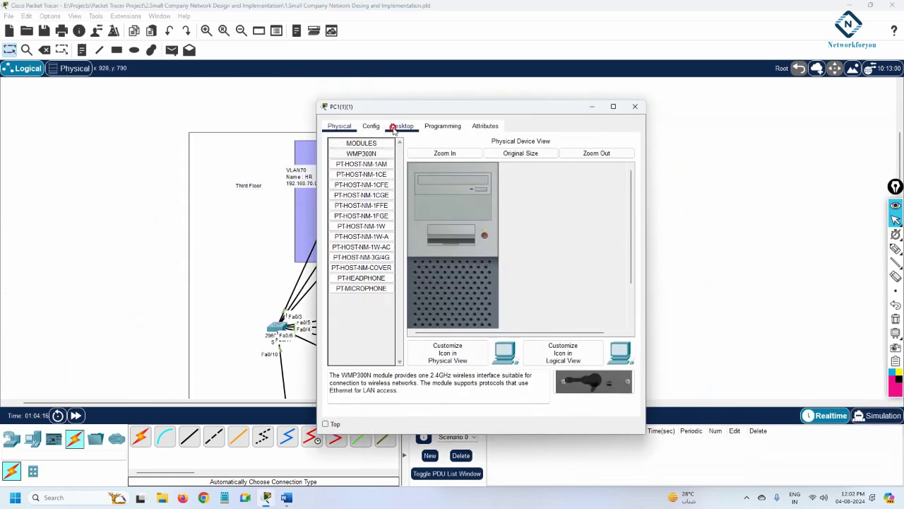
pyautogui.click(346, 164)
pyautogui.click(349, 180)
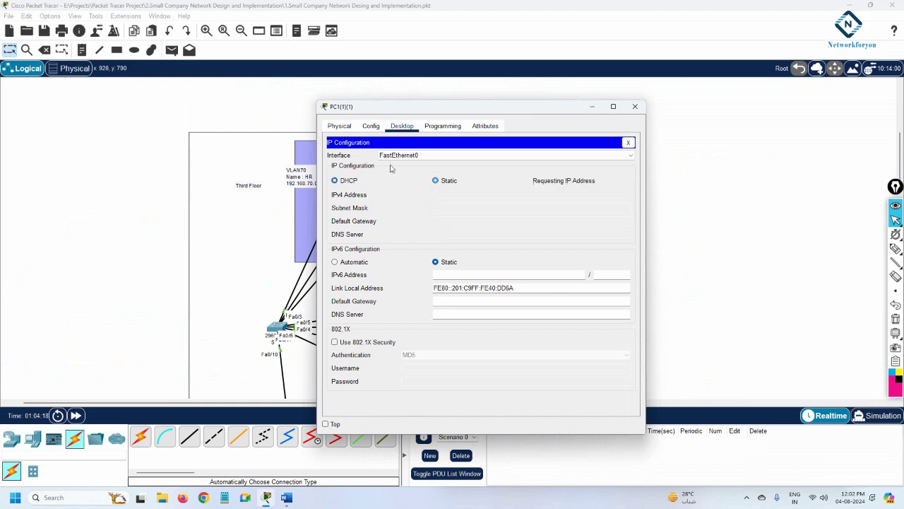
pyautogui.moveTo(441, 113); pyautogui.dragTo(642, 118)
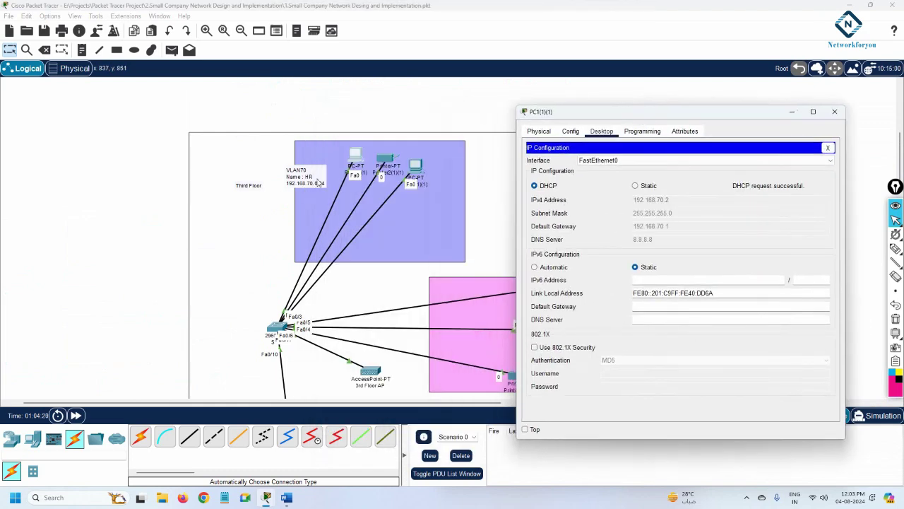
# Check the IP configuration of PC0 in the first-floor VLAN30 Store area
pyautogui.scroll(-10, 140, 207)
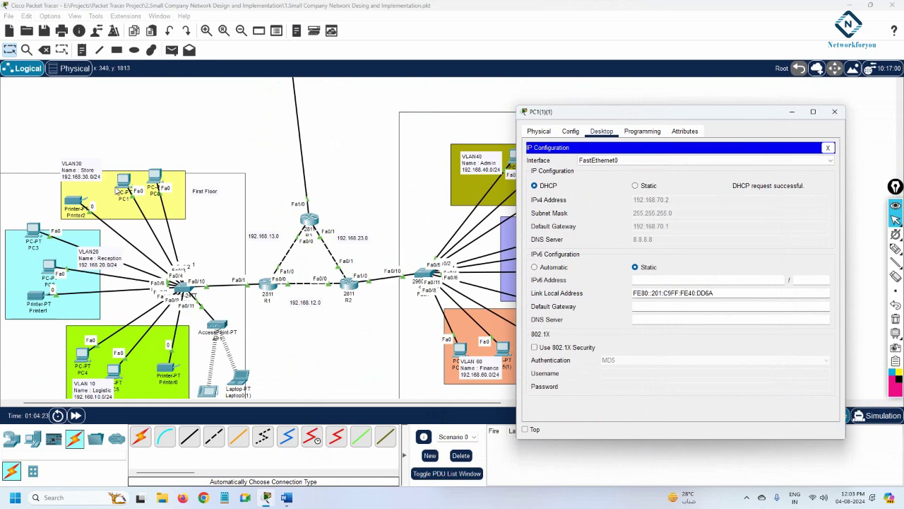
pyautogui.click(156, 181)
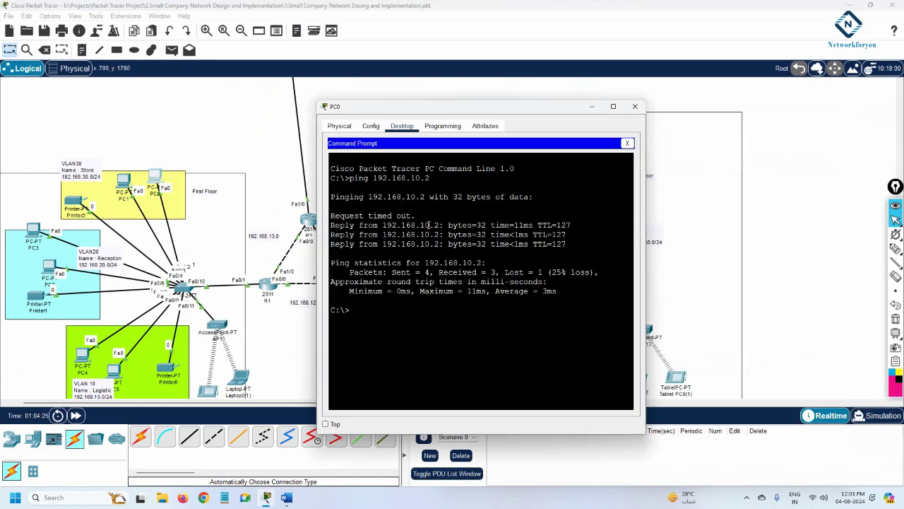
pyautogui.click(627, 143)
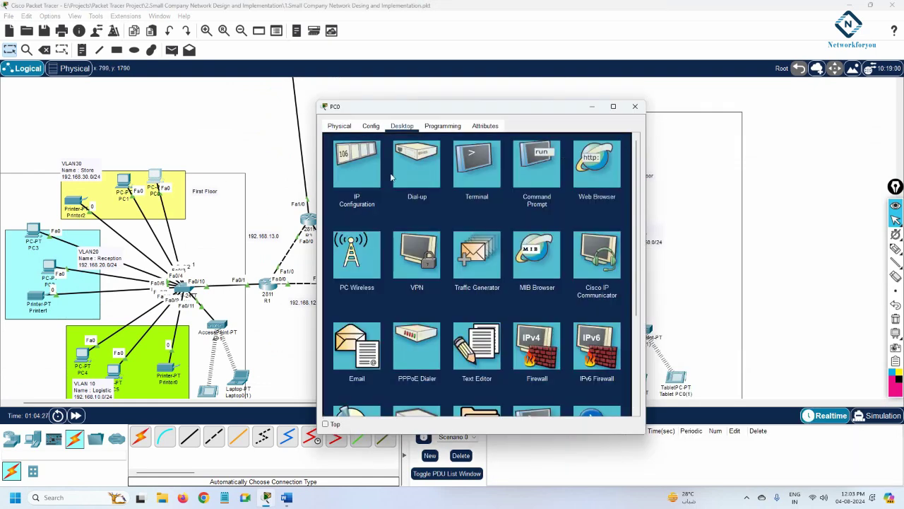
pyautogui.click(367, 177)
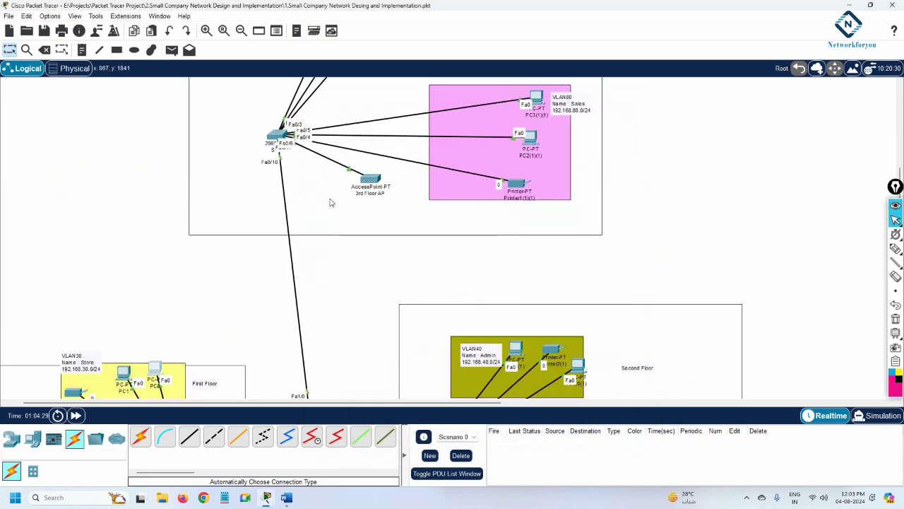
# Ping 192.168.30.3 from the command prompt of PC1(1)(1) in the third-floor HR area
pyautogui.scroll(5, 330, 203)
pyautogui.click(357, 108)
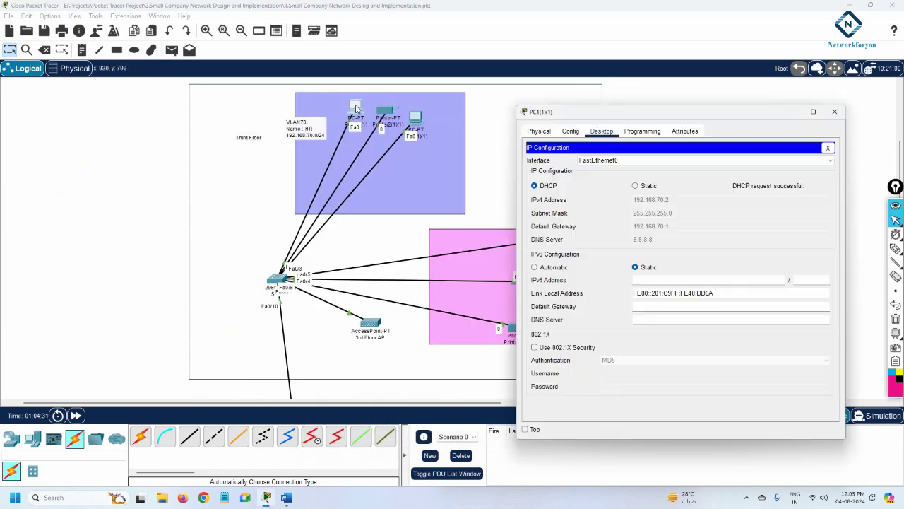
pyautogui.click(828, 147)
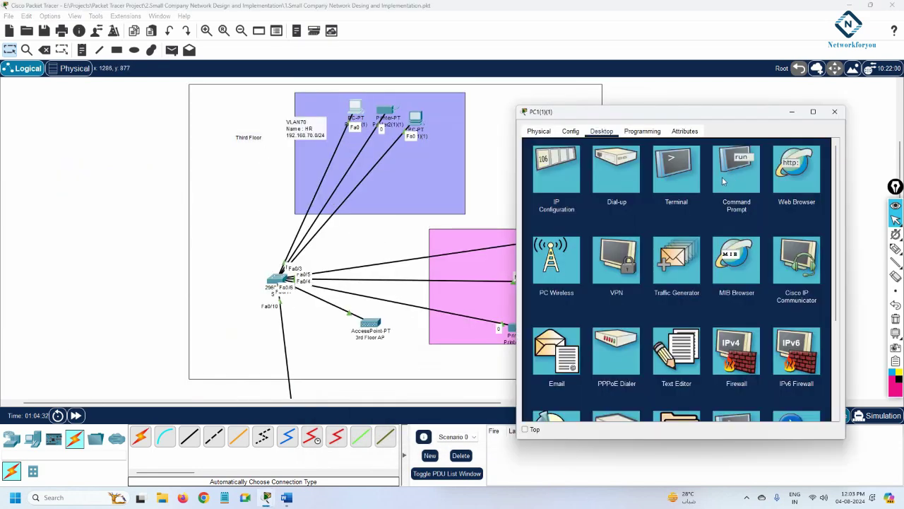
pyautogui.click(732, 177)
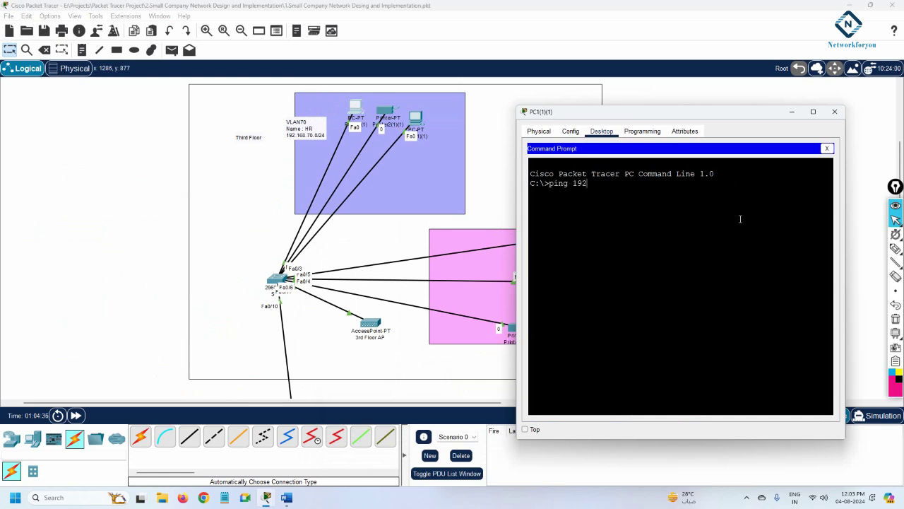
pyautogui.write('ping 192.168.30.3')
pyautogui.press('Return')
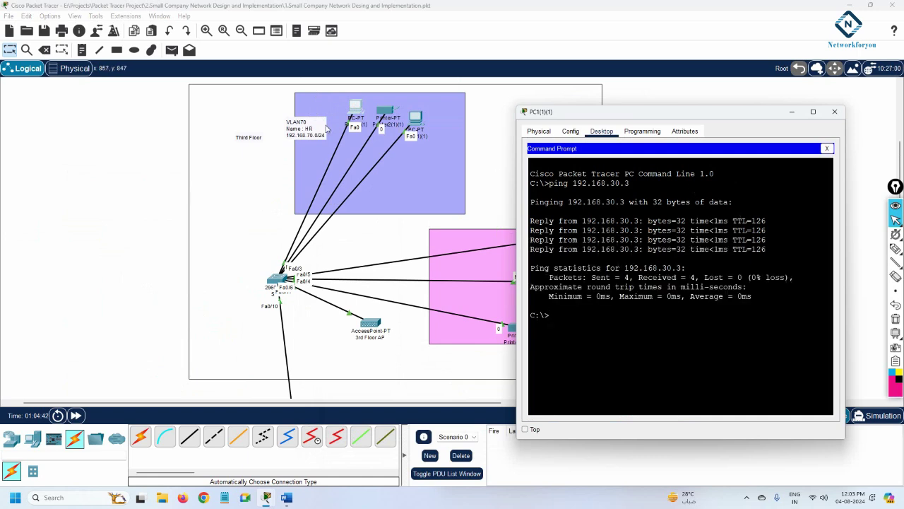
# Close the window of PC1(1)(1) and save the project file
pyautogui.scroll(-5, 326, 128)
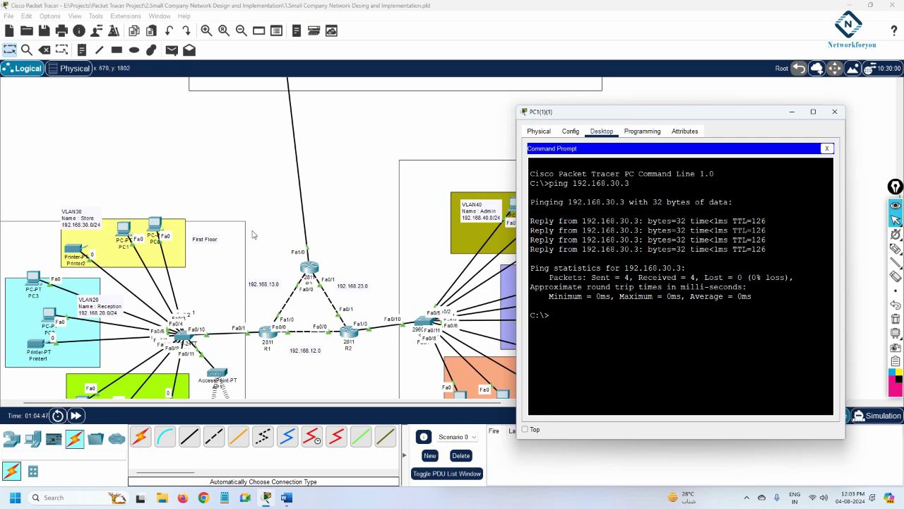
pyautogui.scroll(5, 253, 235)
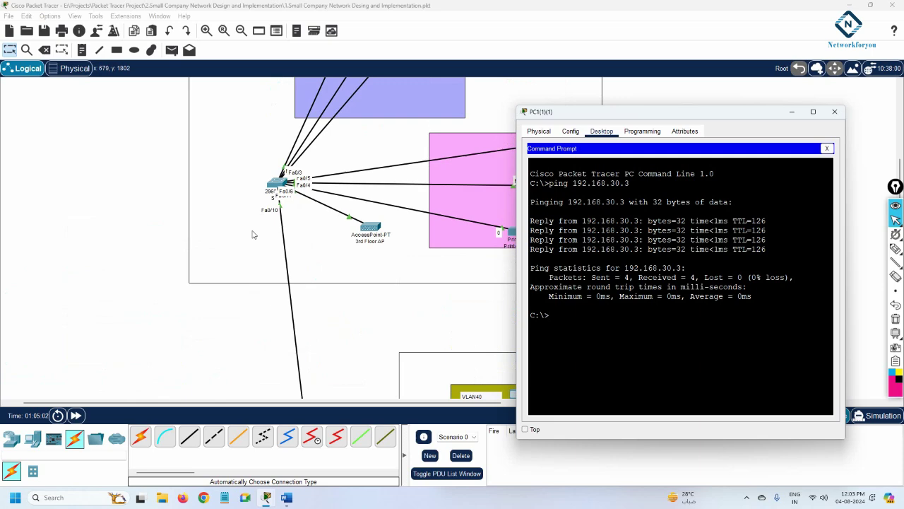
pyautogui.click(832, 113)
pyautogui.scroll(3, 243, 276)
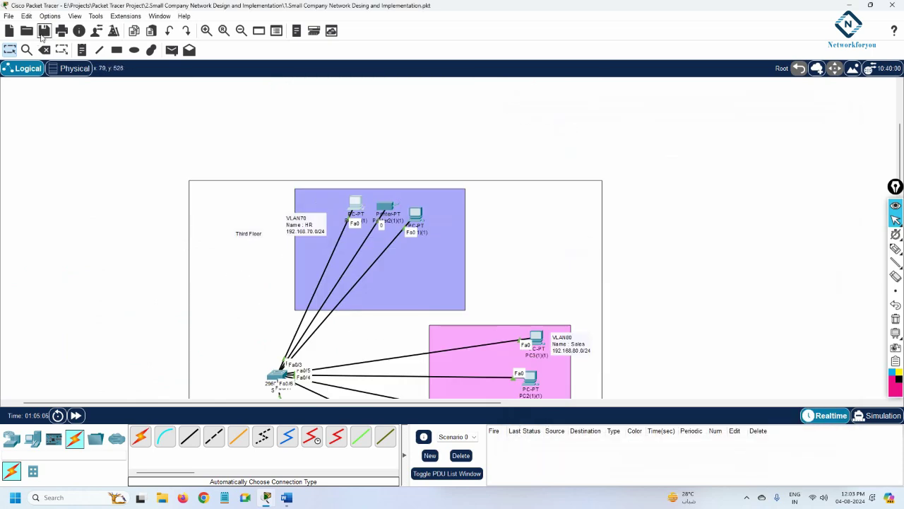
pyautogui.click(43, 32)
pyautogui.scroll(-5, 115, 120)
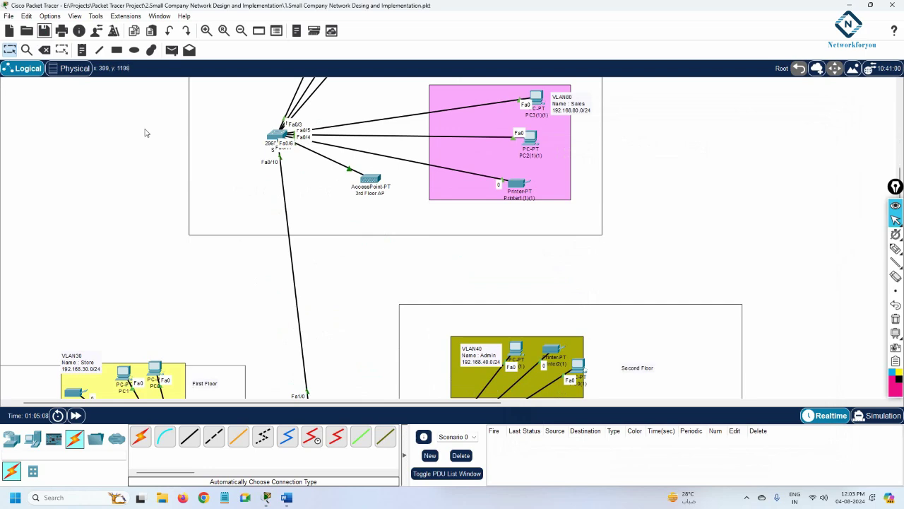
pyautogui.scroll(-5, 291, 159)
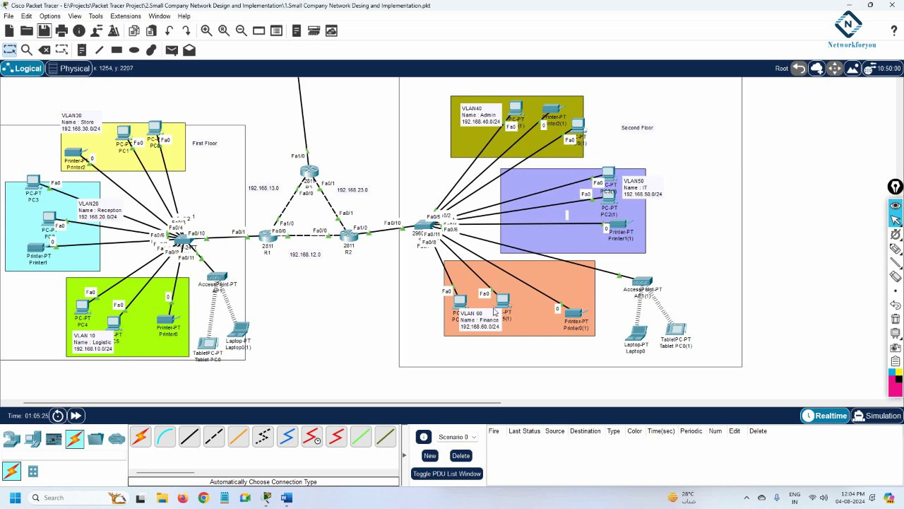
# Save the project file, and review the remaining requirements on device communication and SSH remote access in the Word document
pyautogui.click(45, 31)
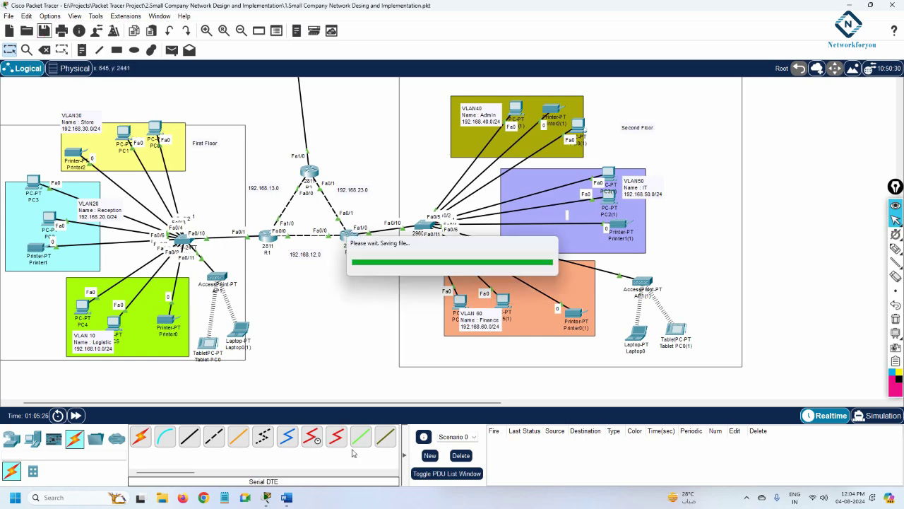
pyautogui.click(287, 497)
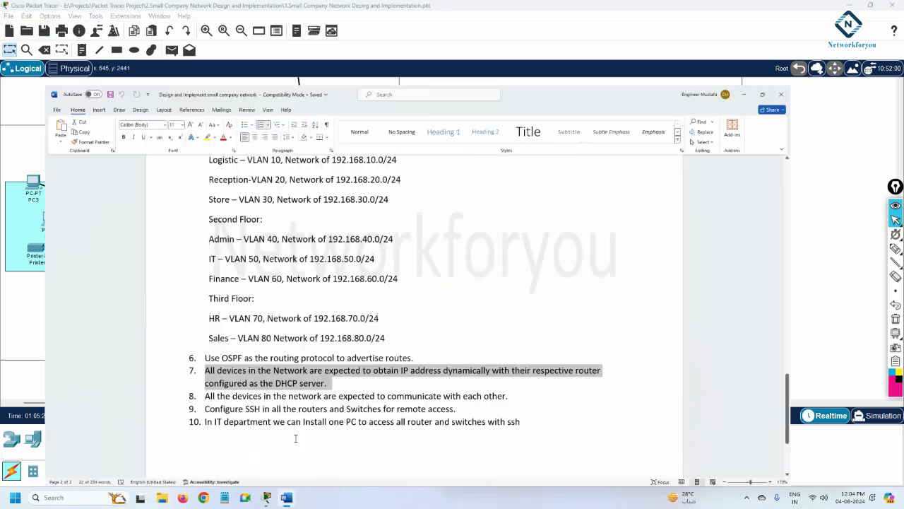
pyautogui.scroll(-4, 339, 361)
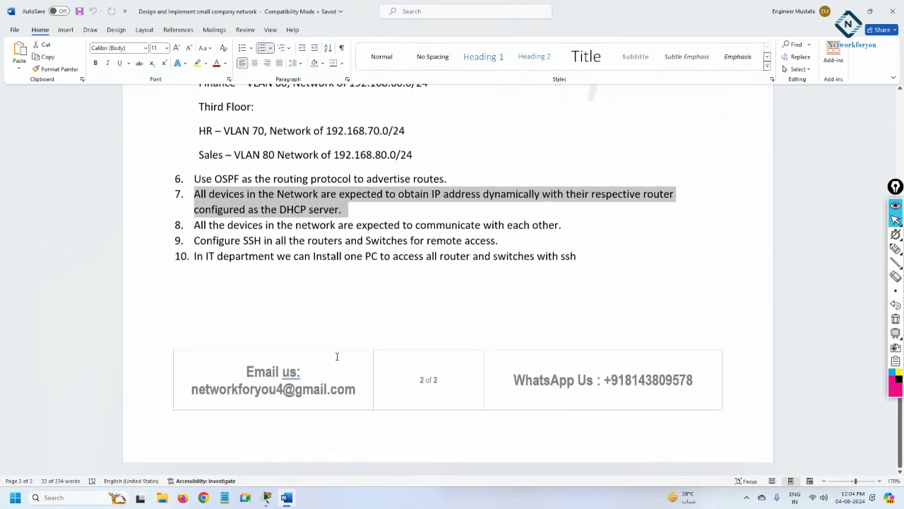
pyautogui.scroll(4, 335, 356)
pyautogui.scroll(-1, 311, 332)
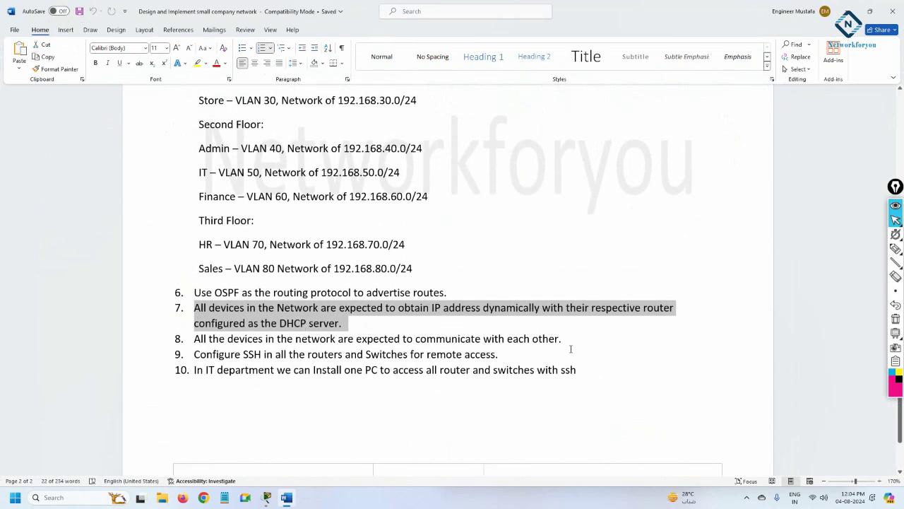
pyautogui.moveTo(562, 339); pyautogui.dragTo(548, 355)
pyautogui.scroll(8, 363, 410)
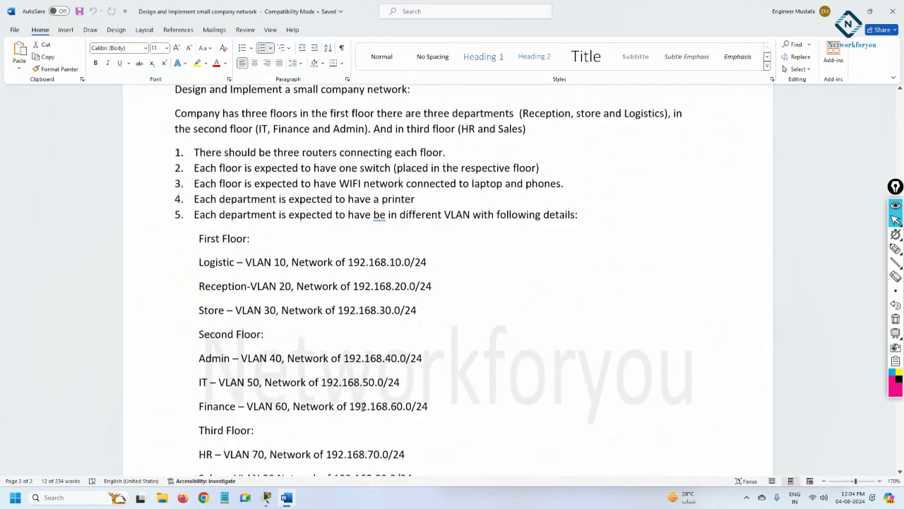
pyautogui.click(850, 11)
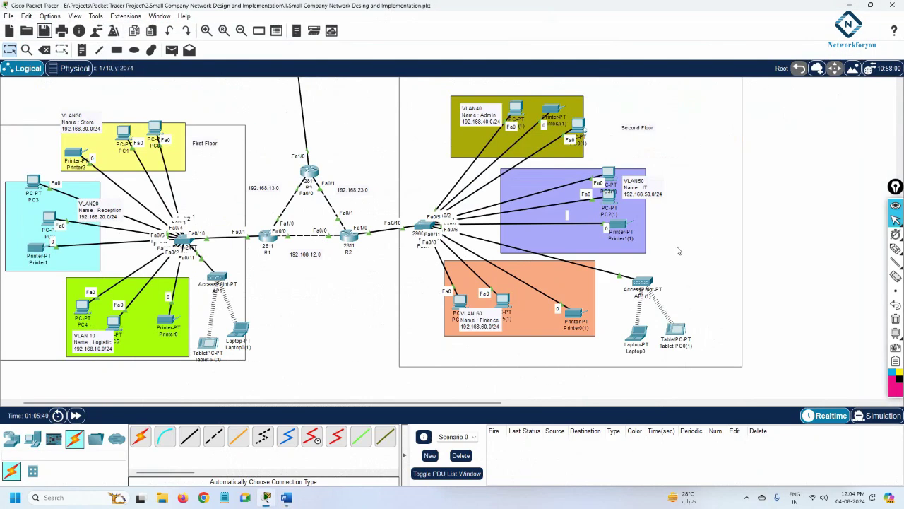
# Examine the topology of all three floors, including the switches, access points and links between the three routers
pyautogui.scroll(10, 817, 318)
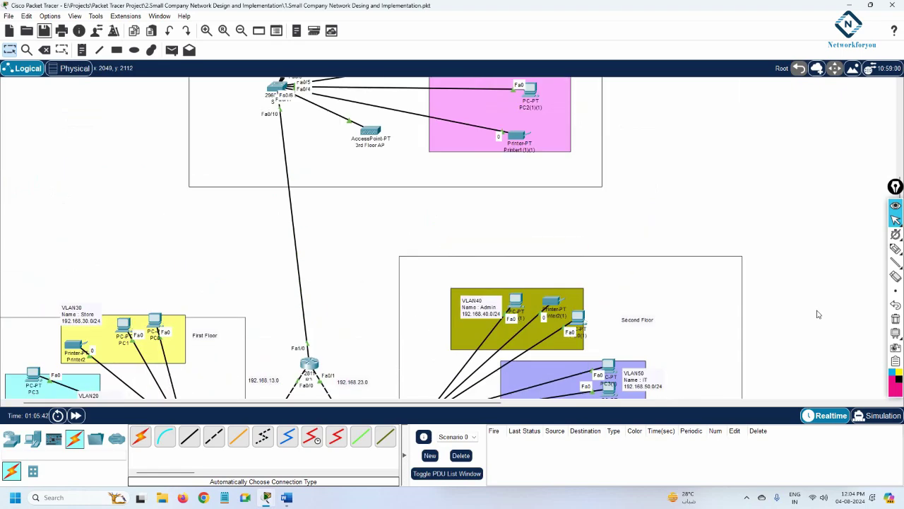
pyautogui.scroll(-6, 817, 314)
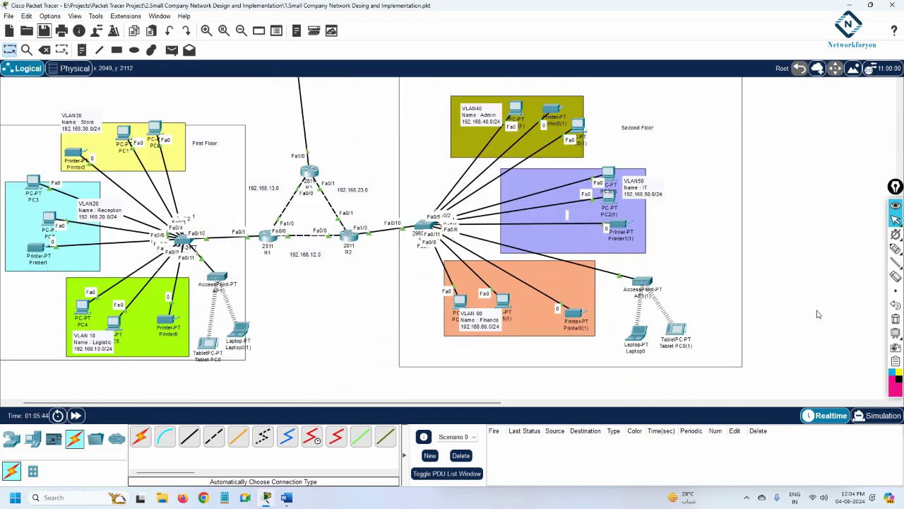
pyautogui.scroll(6, 817, 315)
pyautogui.scroll(3, 818, 314)
pyautogui.scroll(-10, 818, 314)
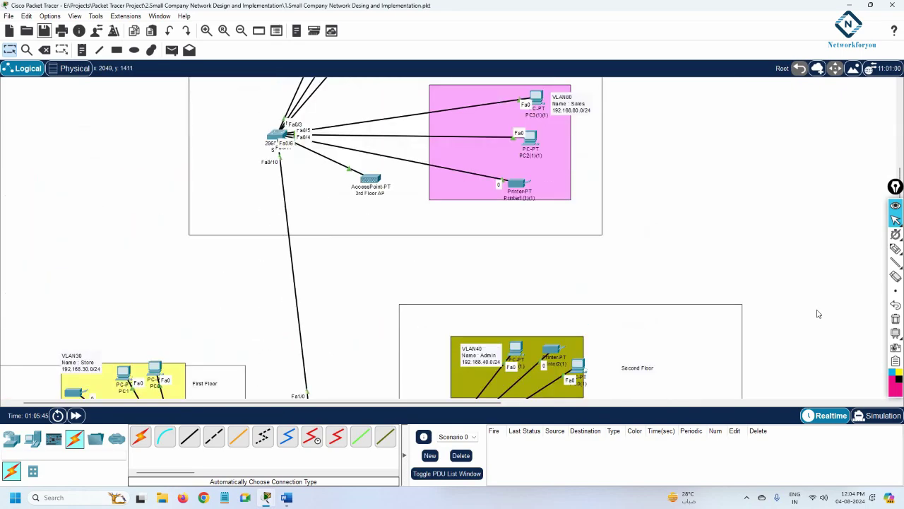
pyautogui.click(241, 30)
pyautogui.scroll(5, 368, 254)
pyautogui.scroll(-5, 368, 254)
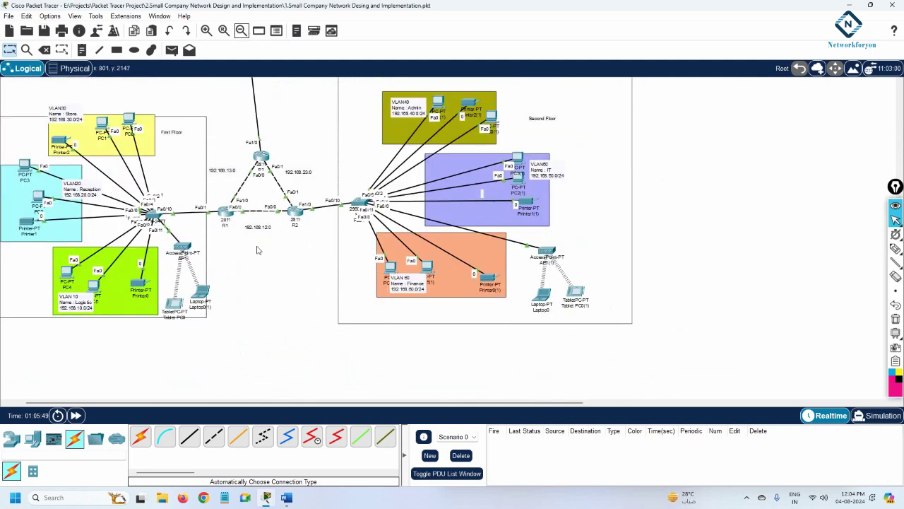
pyautogui.scroll(15, 258, 322)
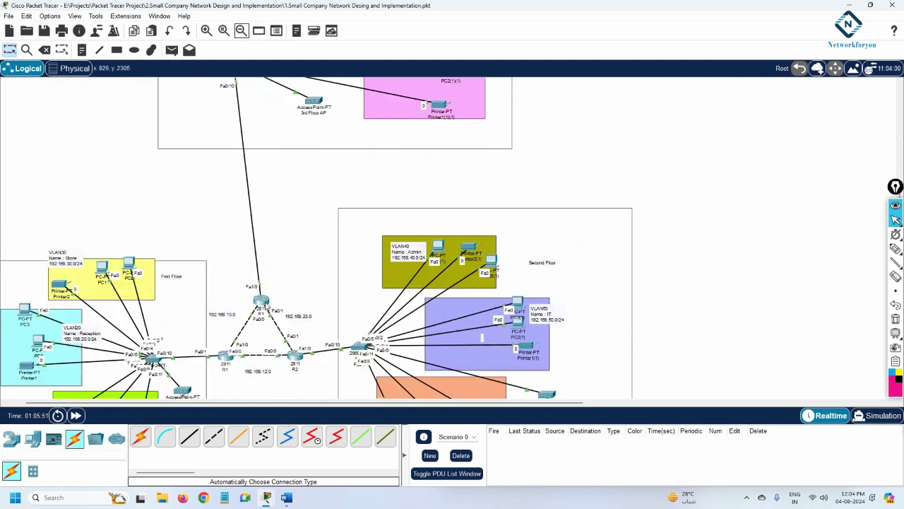
pyautogui.scroll(-7, 265, 306)
pyautogui.scroll(-7, 266, 306)
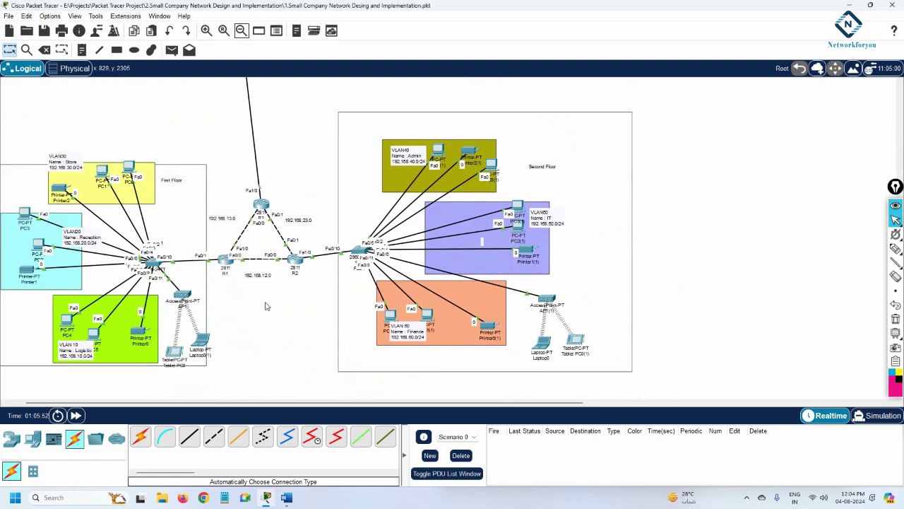